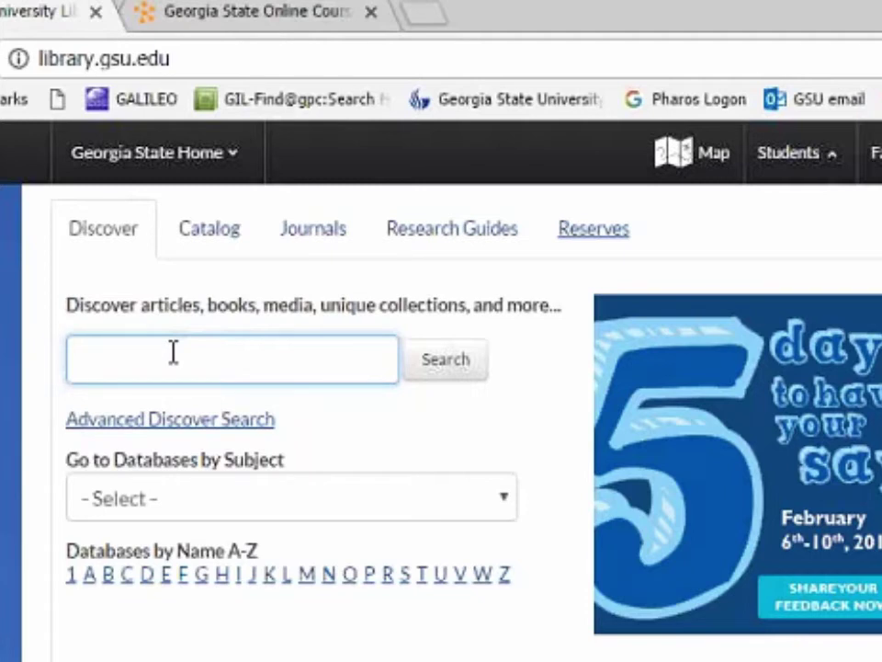
Search the library's Discover collection for "vegetarian and health".
{"action": "type", "text": "vege"}
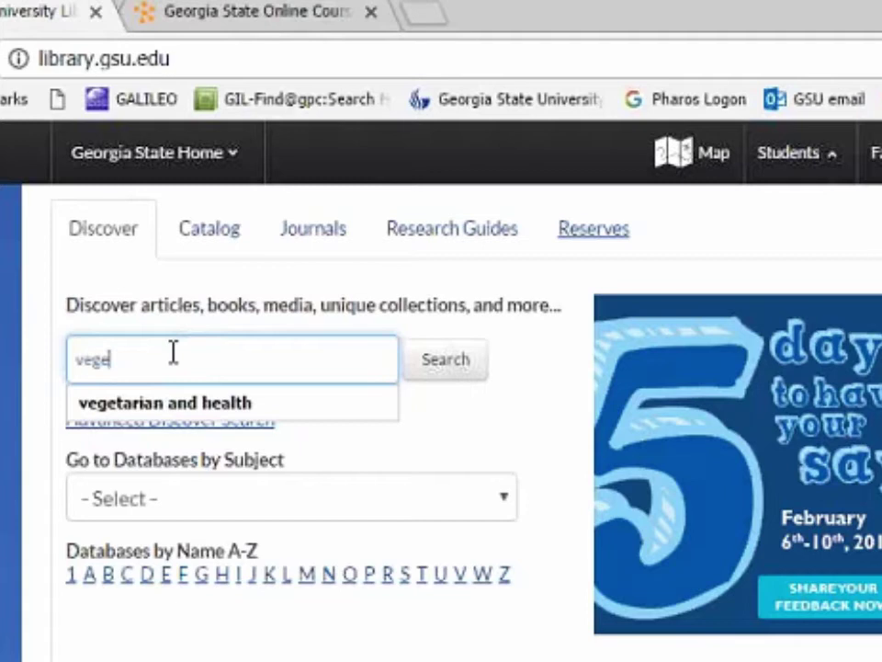
{"action": "type", "text": "tarua"}
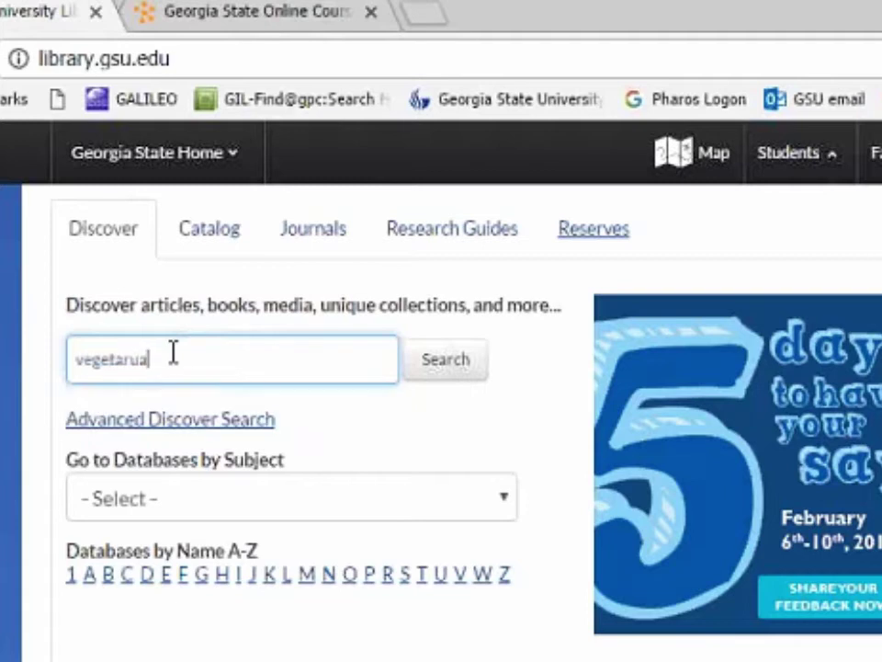
{"action": "key", "text": "BackSpace"}
{"action": "key", "text": "BackSpace"}
{"action": "type", "text": "iu"}
{"action": "key", "text": "BackSpace"}
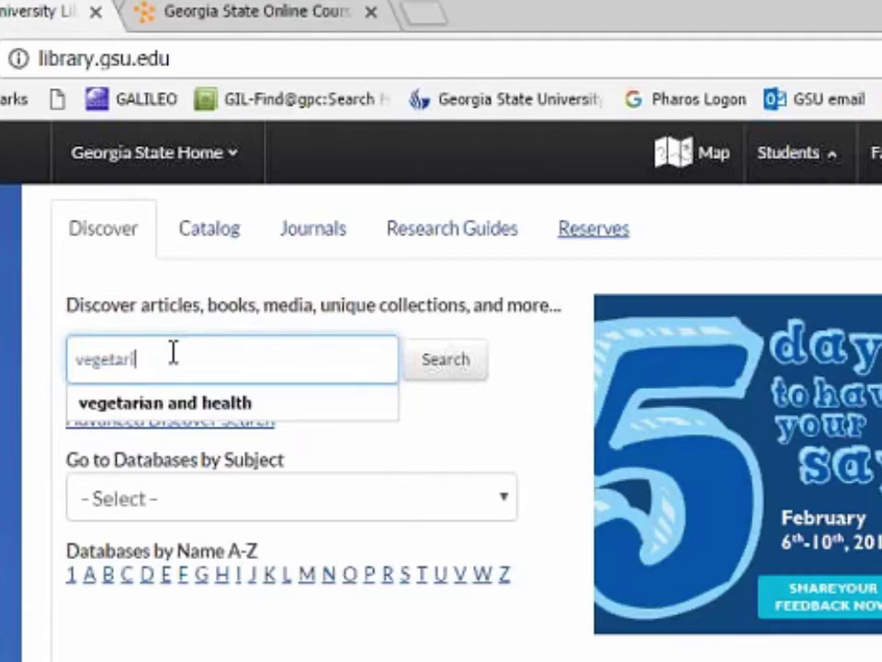
{"action": "type", "text": "an and health"}
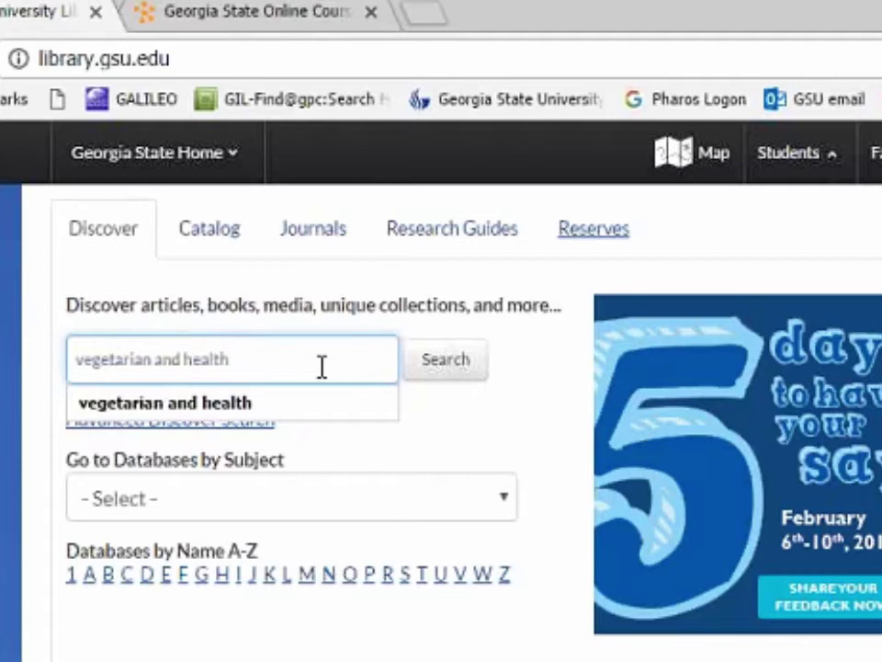
{"action": "left_click", "coordinate": [432, 373]}
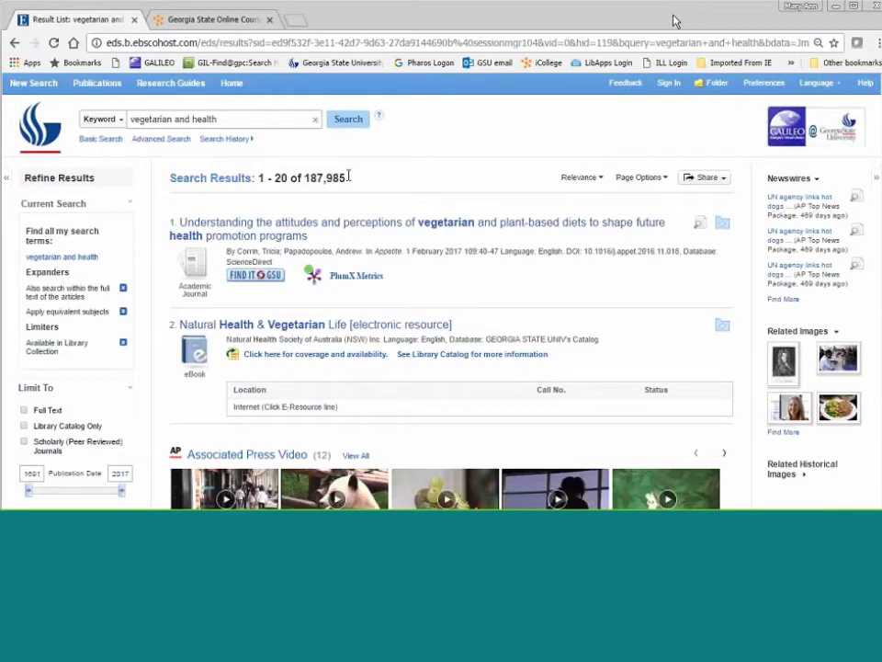
Highlight the total number of search results, maximize the browser window and skim the first page of results.
{"action": "left_click_drag", "start_coordinate": [347, 177], "coordinate": [304, 177]}
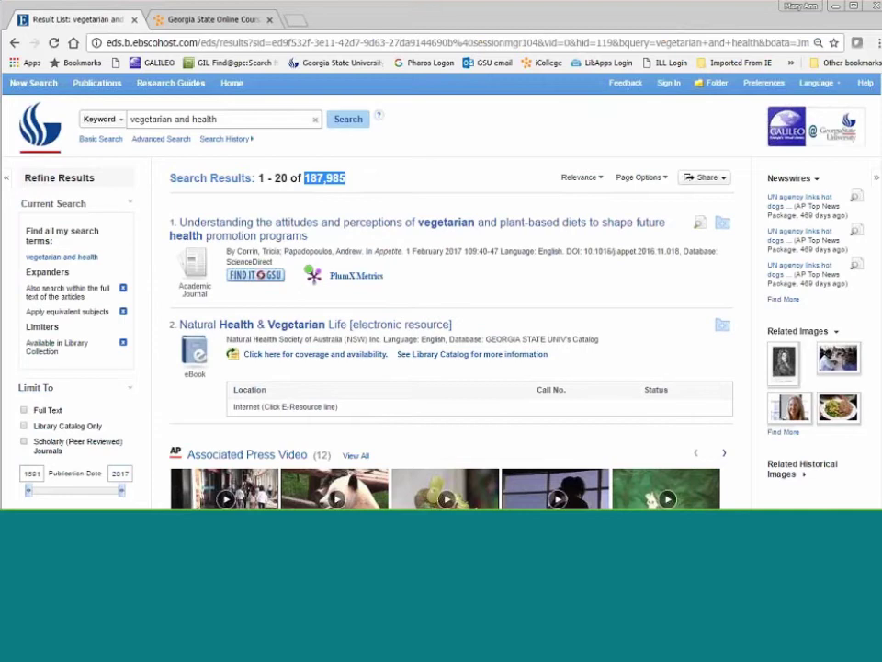
{"action": "left_click", "coordinate": [853, 9]}
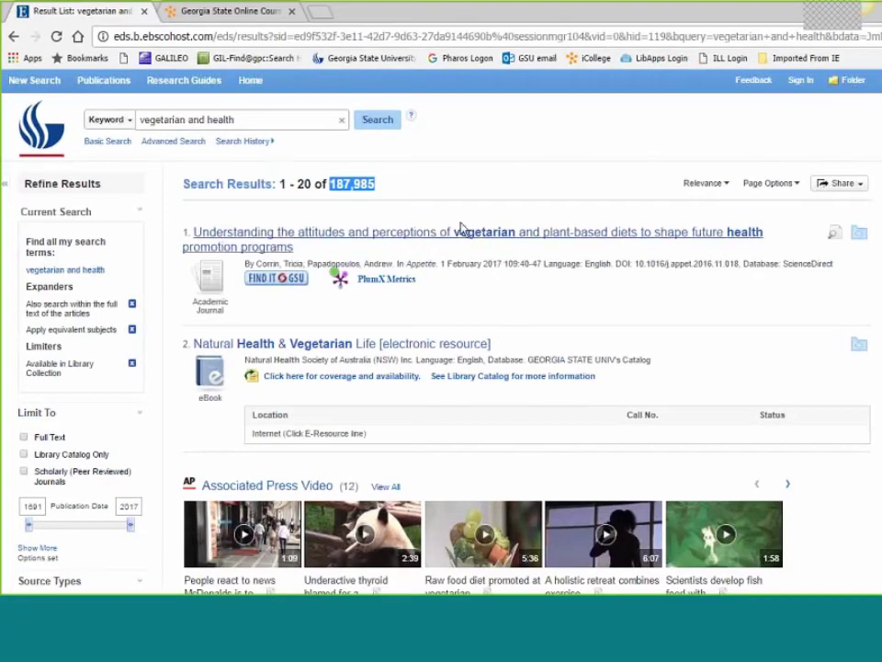
{"action": "scroll", "coordinate": [470, 230], "scroll_direction": "down", "scroll_amount": 5}
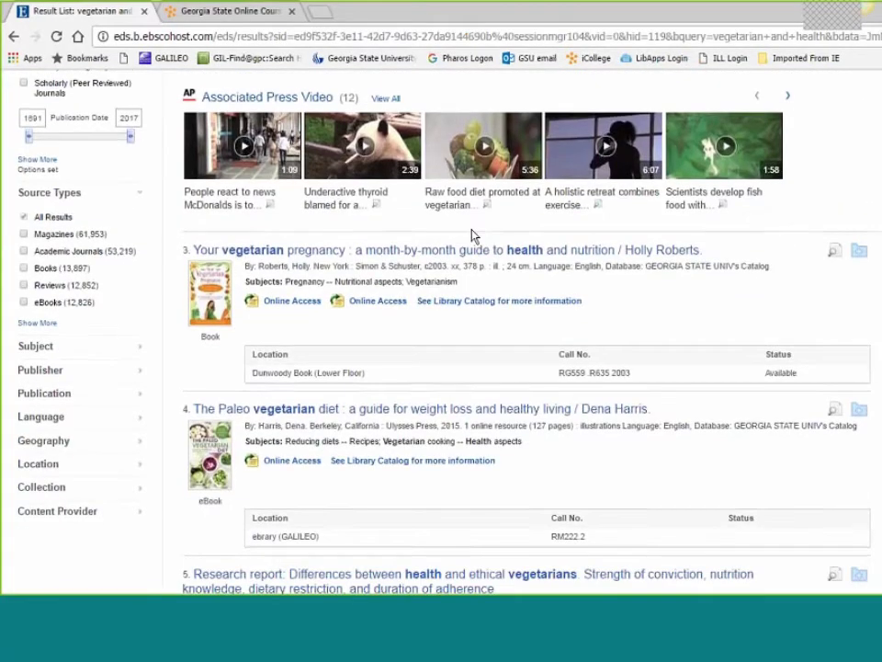
{"action": "scroll", "coordinate": [472, 236], "scroll_direction": "down", "scroll_amount": 4}
{"action": "scroll", "coordinate": [472, 239], "scroll_direction": "down", "scroll_amount": 7}
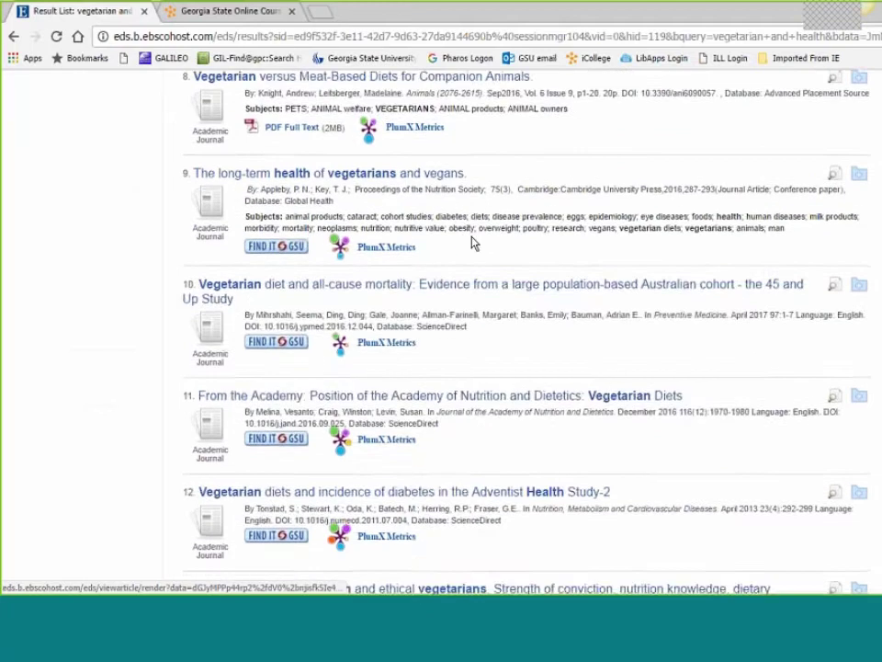
{"action": "scroll", "coordinate": [472, 247], "scroll_direction": "down", "scroll_amount": 8}
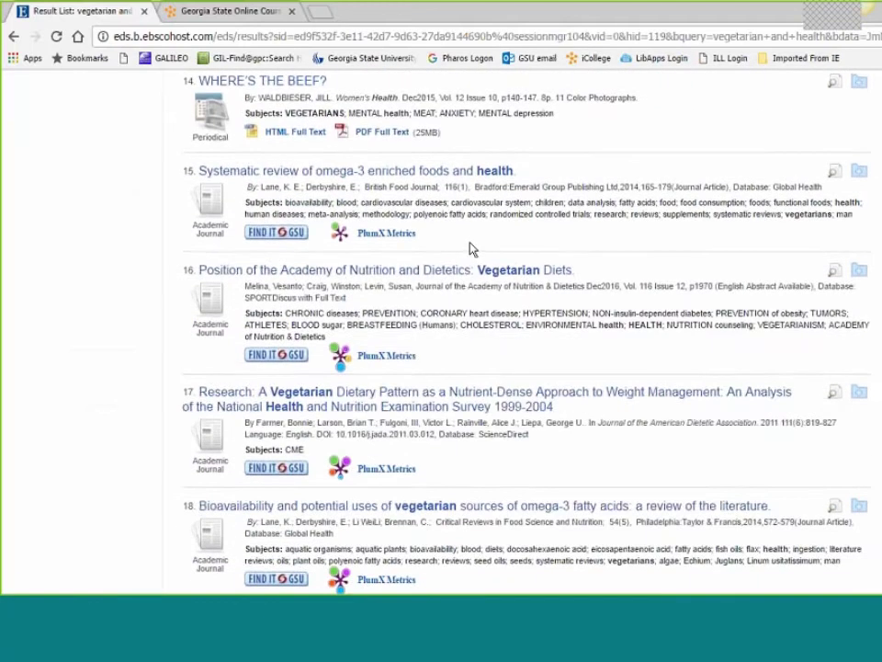
{"action": "scroll", "coordinate": [472, 244], "scroll_direction": "up", "scroll_amount": 7}
{"action": "scroll", "coordinate": [472, 244], "scroll_direction": "up", "scroll_amount": 17}
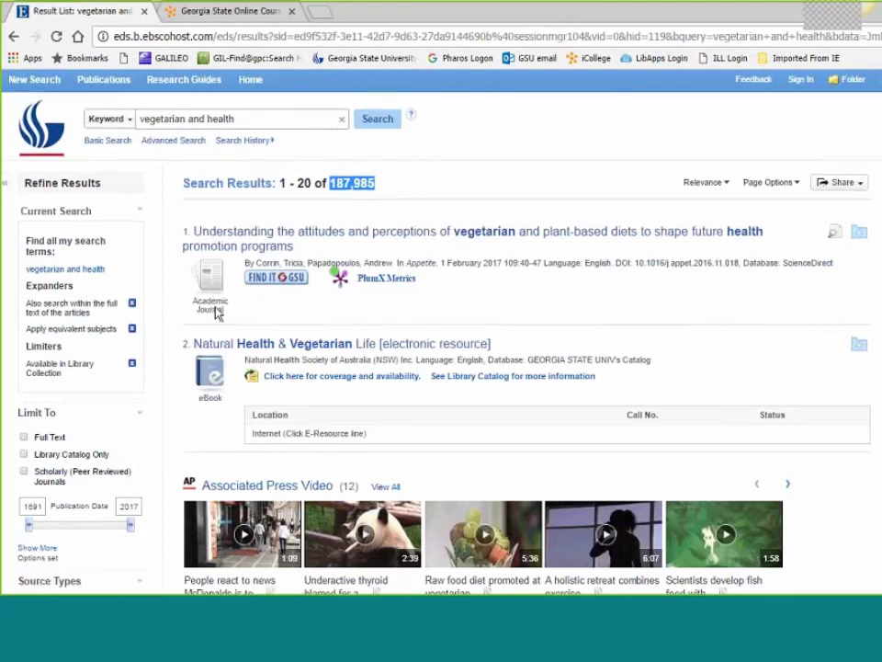
Examine the first few results, highlighting the locations of the vegetarian pregnancy book and the Paleo vegetarian diet eBook.
{"action": "scroll", "coordinate": [211, 285], "scroll_direction": "down", "scroll_amount": 3}
{"action": "scroll", "coordinate": [221, 272], "scroll_direction": "down", "scroll_amount": 3}
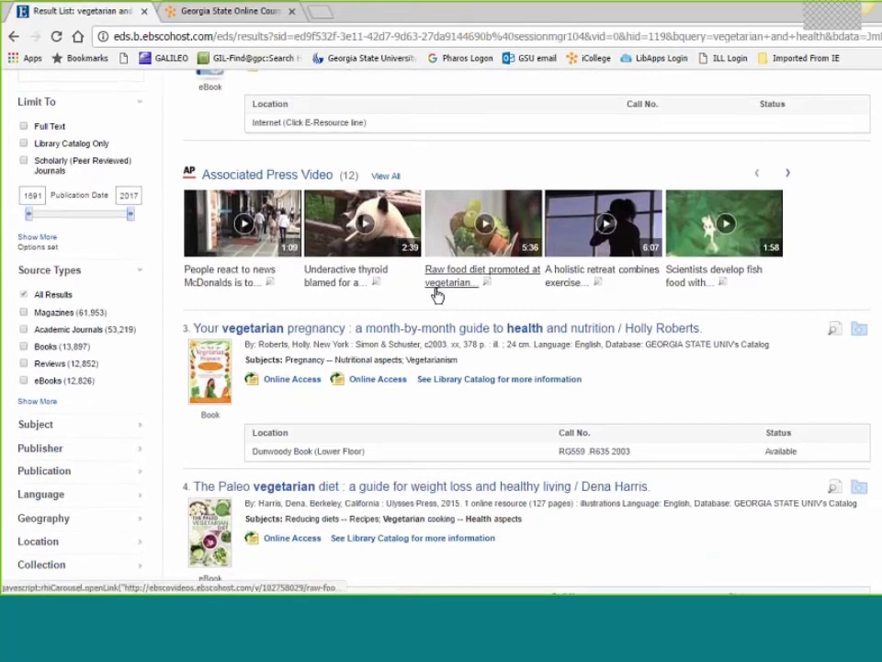
{"action": "scroll", "coordinate": [436, 294], "scroll_direction": "down", "scroll_amount": 1}
{"action": "scroll", "coordinate": [587, 199], "scroll_direction": "down", "scroll_amount": 2}
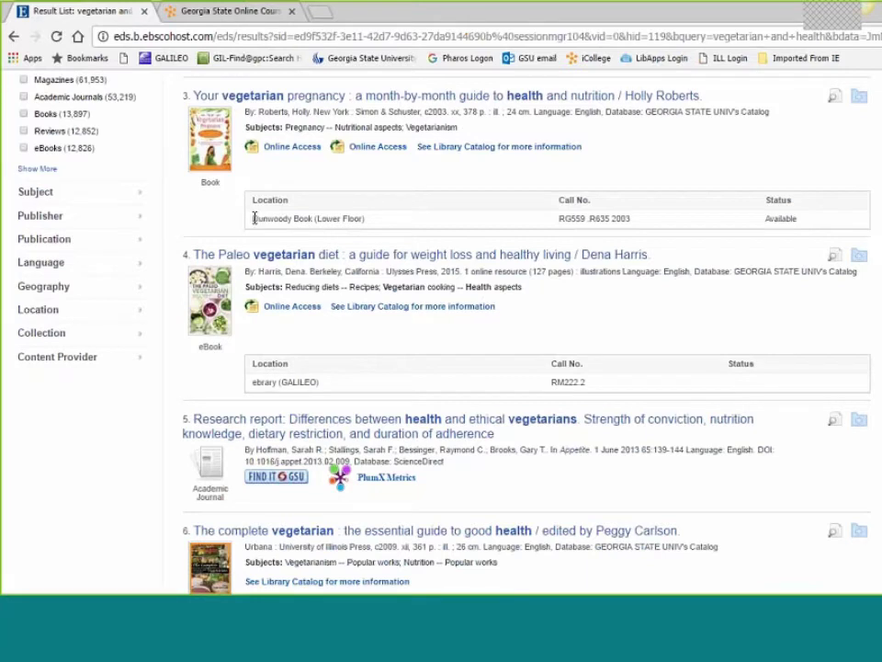
{"action": "left_click_drag", "start_coordinate": [255, 218], "coordinate": [374, 221]}
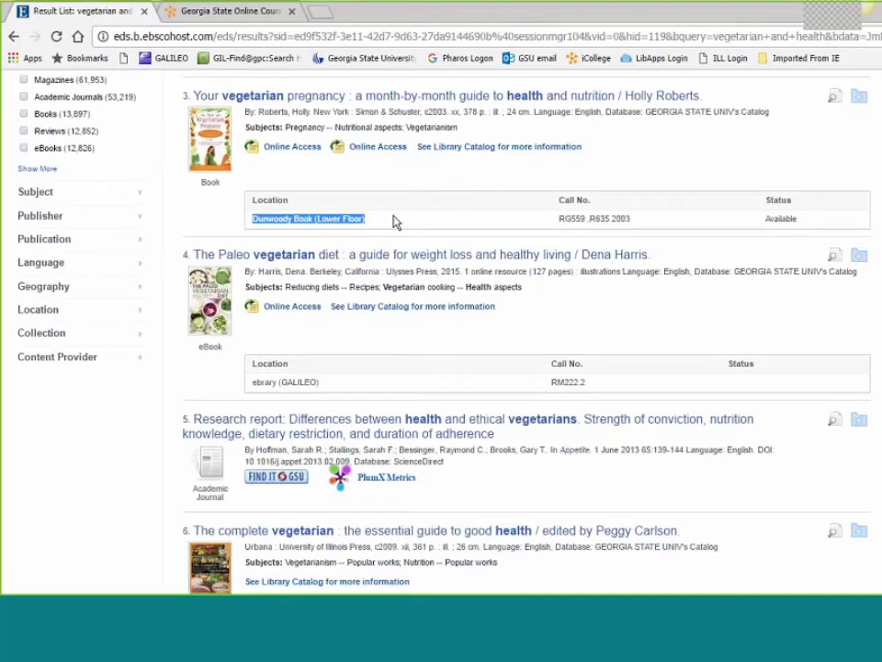
{"action": "scroll", "coordinate": [394, 223], "scroll_direction": "down", "scroll_amount": 2}
{"action": "left_click_drag", "start_coordinate": [324, 227], "coordinate": [287, 227]}
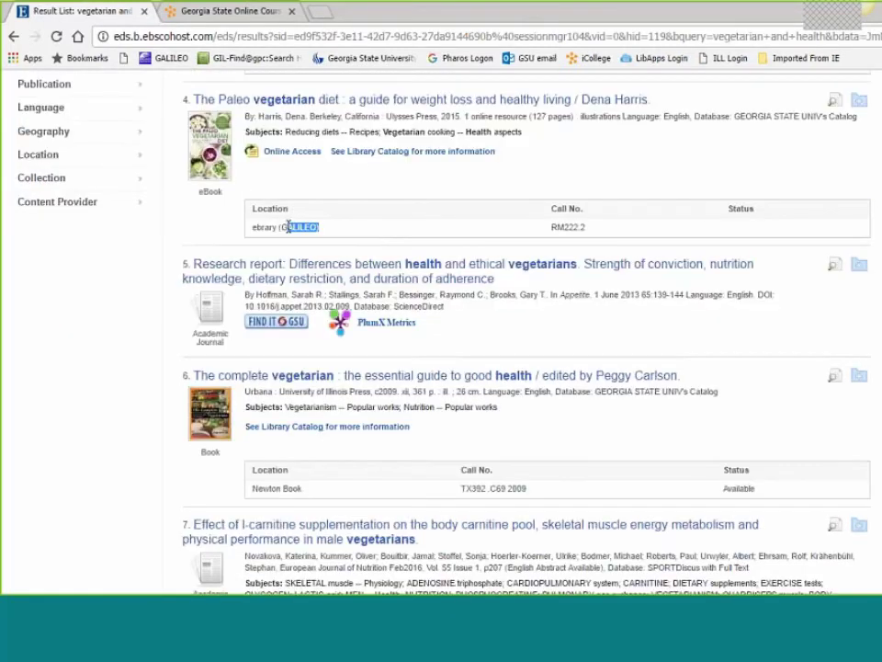
{"action": "triple_click", "coordinate": [287, 227]}
{"action": "scroll", "coordinate": [349, 234], "scroll_direction": "down", "scroll_amount": 1}
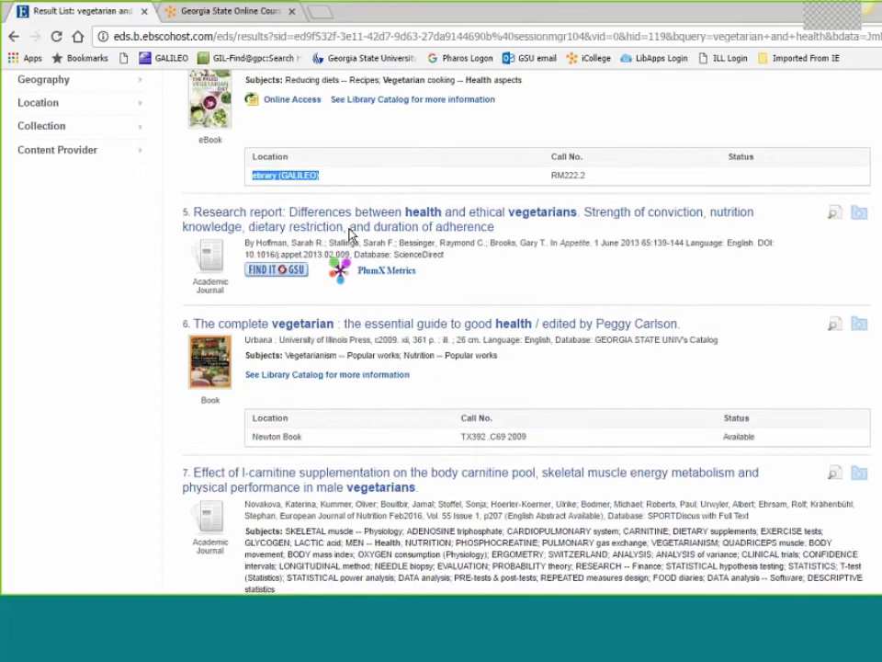
Check the source-type labels on the remaining results of the first page.
{"action": "scroll", "coordinate": [349, 234], "scroll_direction": "down", "scroll_amount": 5}
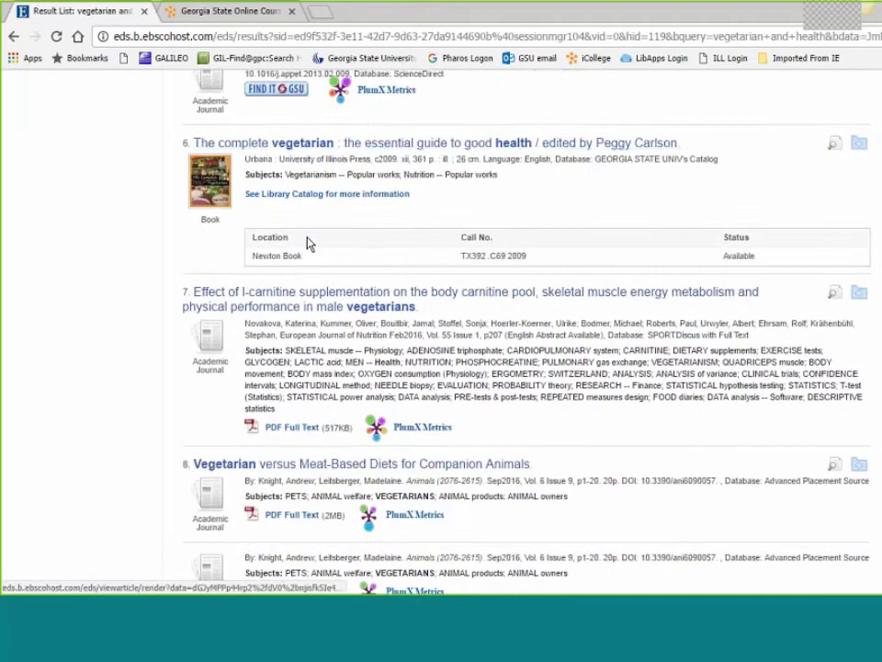
{"action": "scroll", "coordinate": [202, 238], "scroll_direction": "down", "scroll_amount": 12}
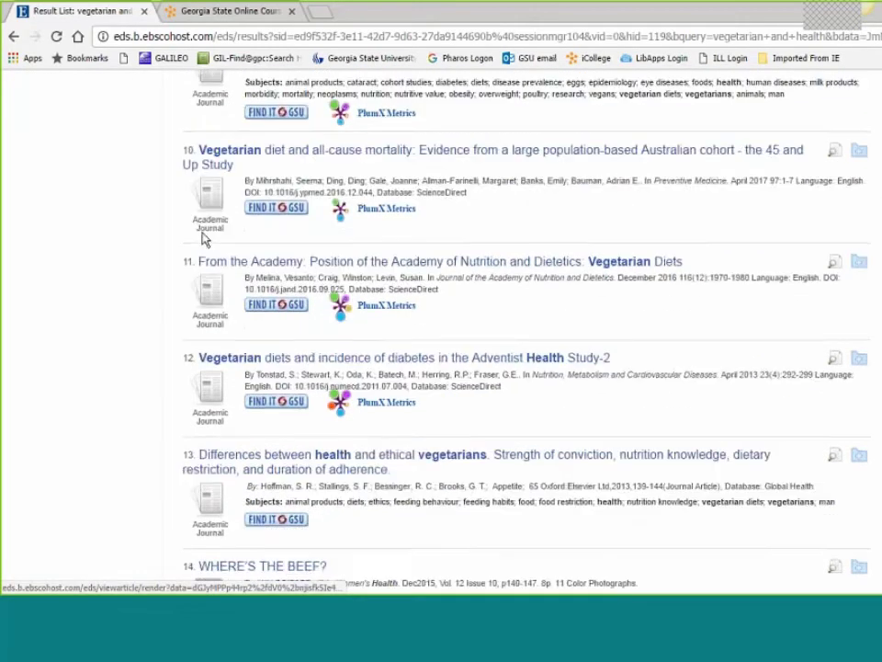
{"action": "scroll", "coordinate": [204, 233], "scroll_direction": "down", "scroll_amount": 4}
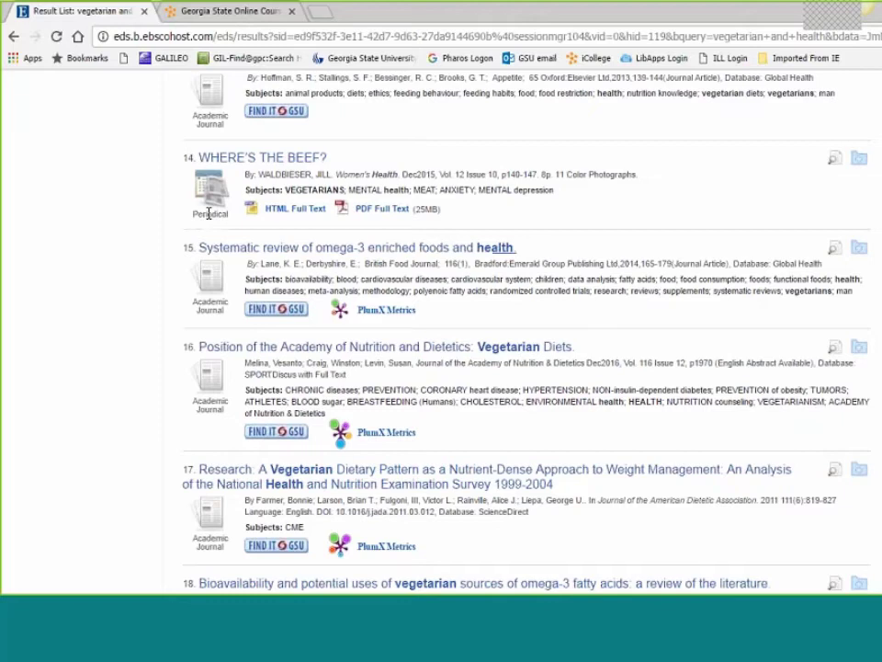
{"action": "scroll", "coordinate": [235, 236], "scroll_direction": "up", "scroll_amount": 20}
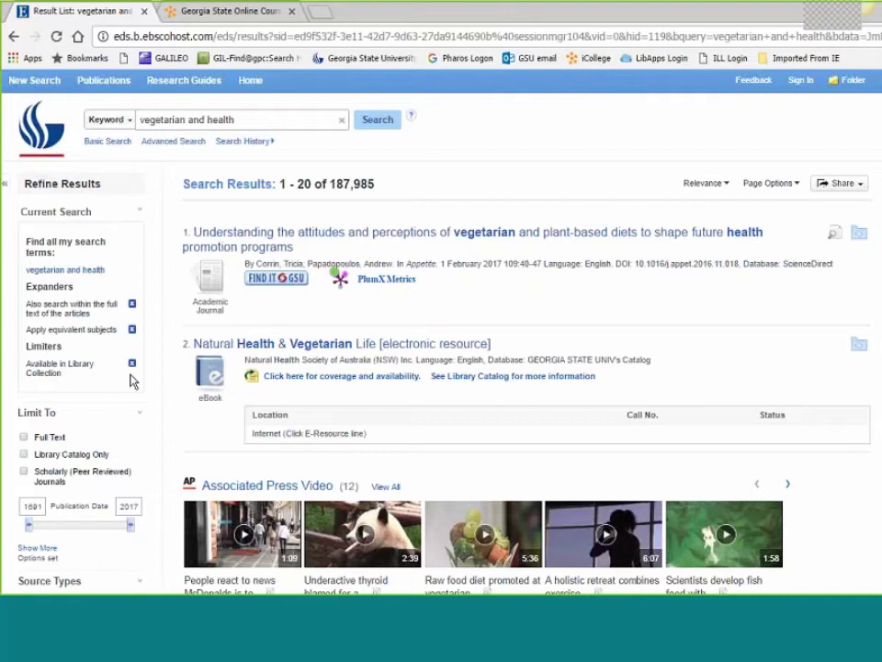
Limit the search results to full text.
{"action": "scroll", "coordinate": [131, 379], "scroll_direction": "down", "scroll_amount": 3}
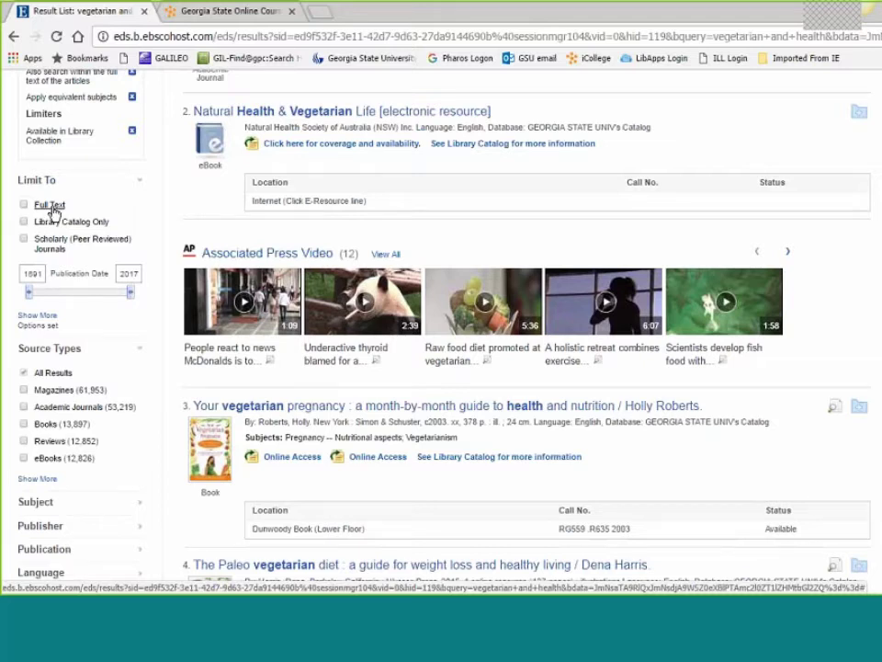
{"action": "scroll", "coordinate": [271, 270], "scroll_direction": "down", "scroll_amount": 4}
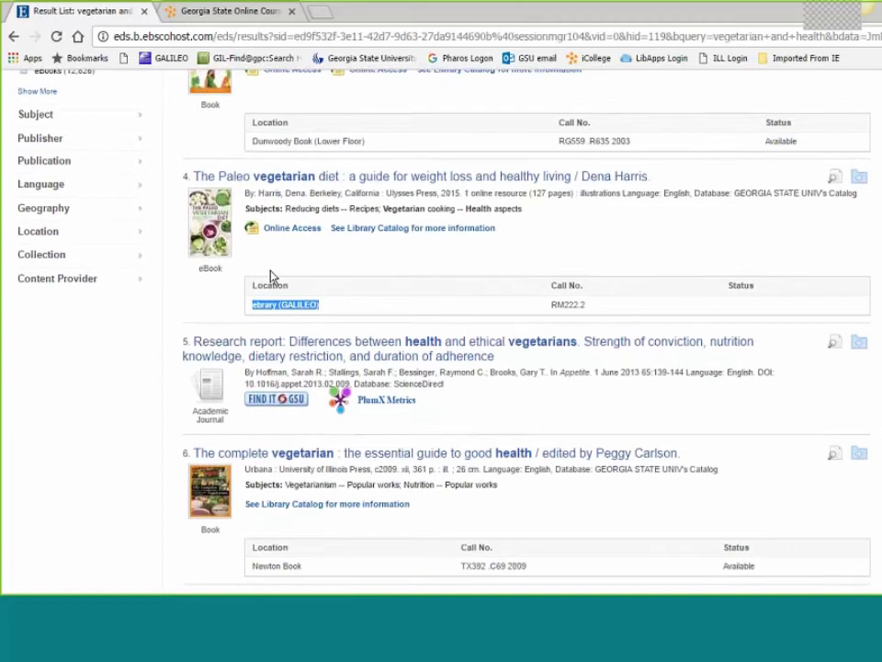
{"action": "scroll", "coordinate": [271, 274], "scroll_direction": "down", "scroll_amount": 2}
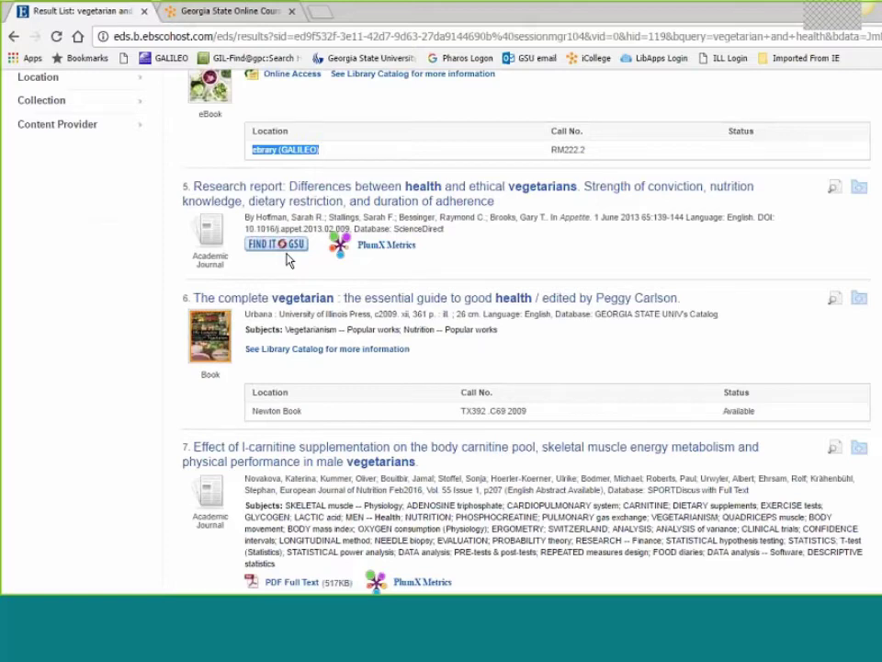
{"action": "scroll", "coordinate": [287, 261], "scroll_direction": "up", "scroll_amount": 5}
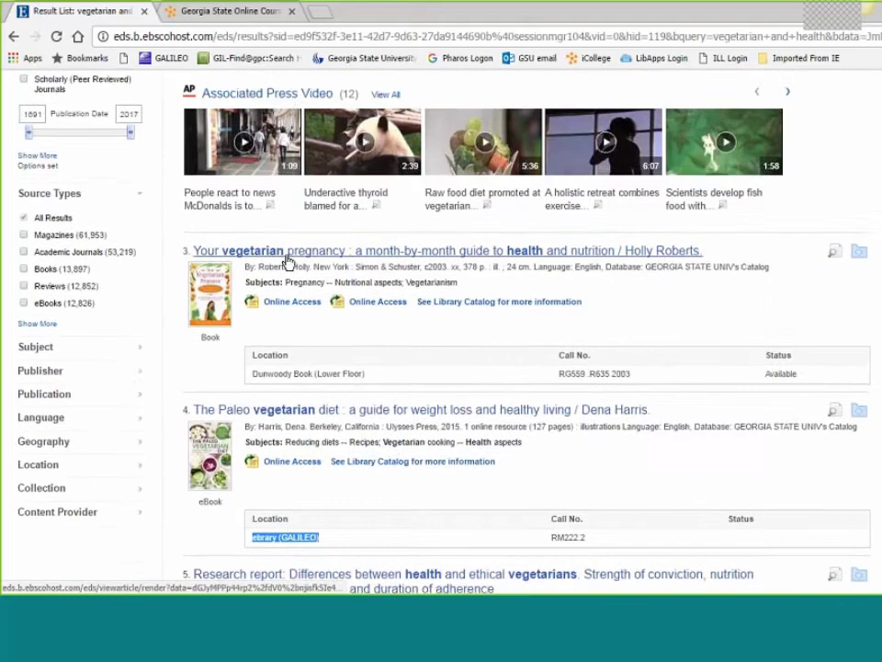
{"action": "scroll", "coordinate": [286, 261], "scroll_direction": "up", "scroll_amount": 2}
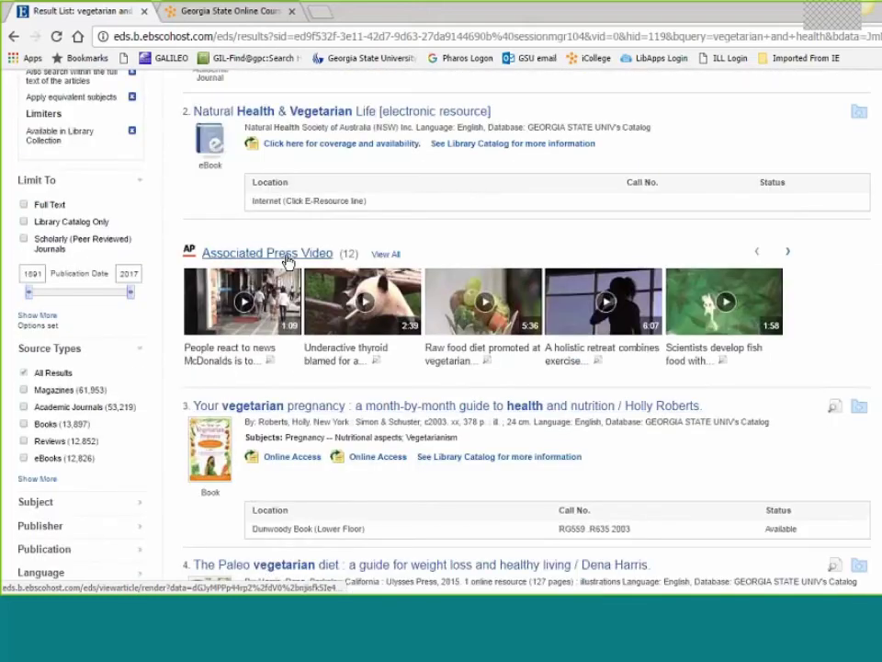
{"action": "left_click", "coordinate": [24, 205]}
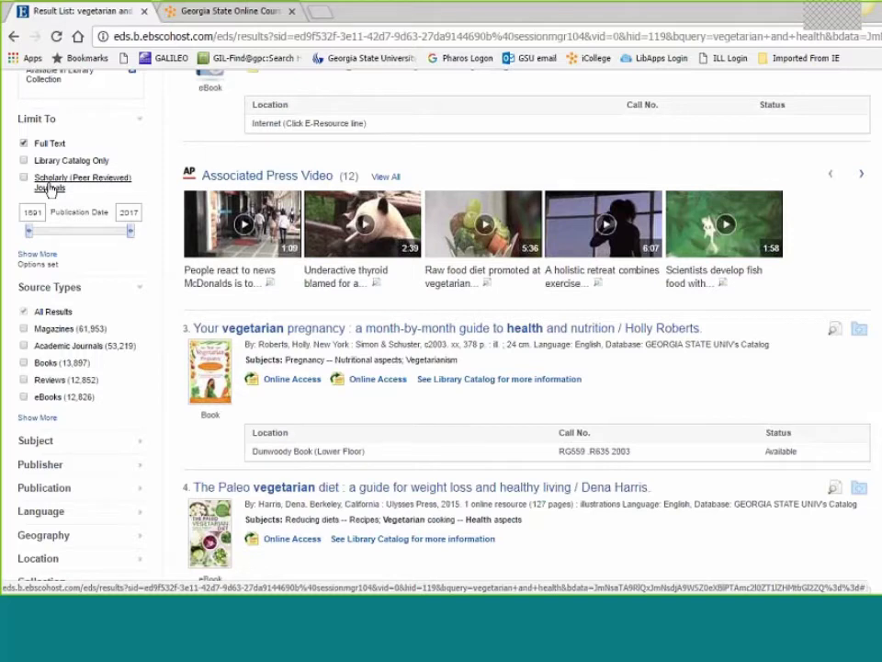
Set the start year of the publication date range to 2010 and apply it to the results.
{"action": "left_click_drag", "start_coordinate": [40, 213], "coordinate": [6, 214]}
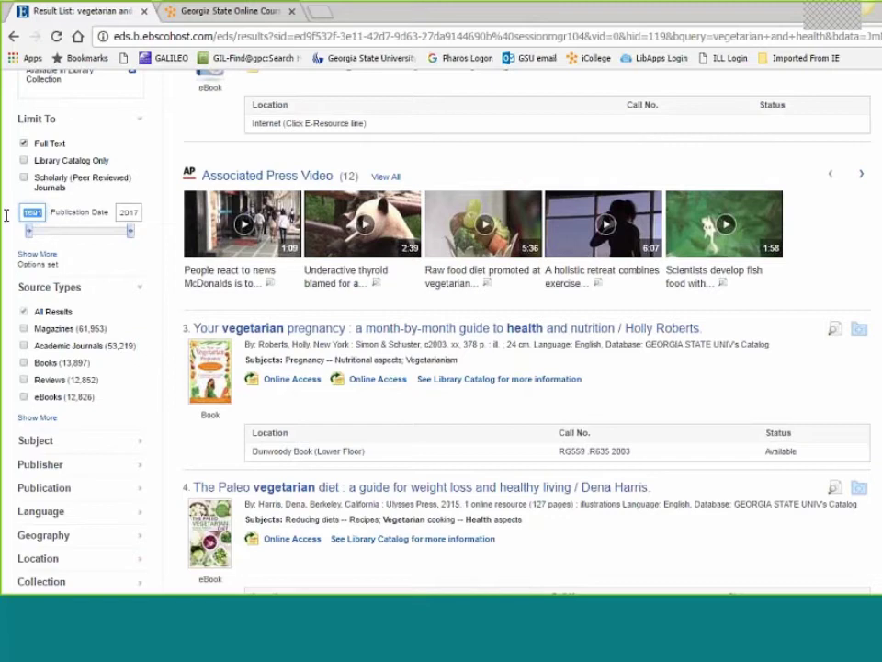
{"action": "type", "text": "2"}
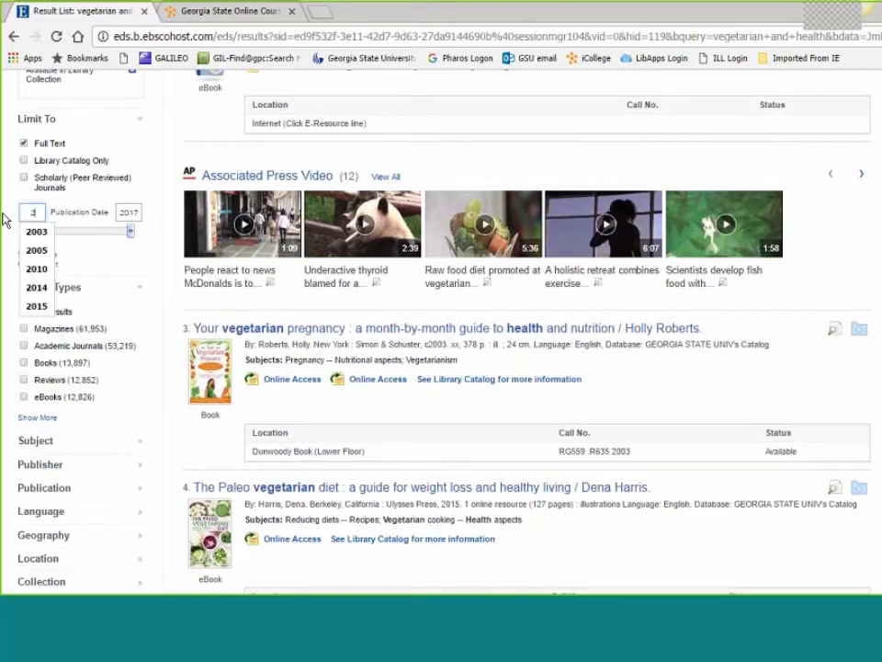
{"action": "type", "text": "010"}
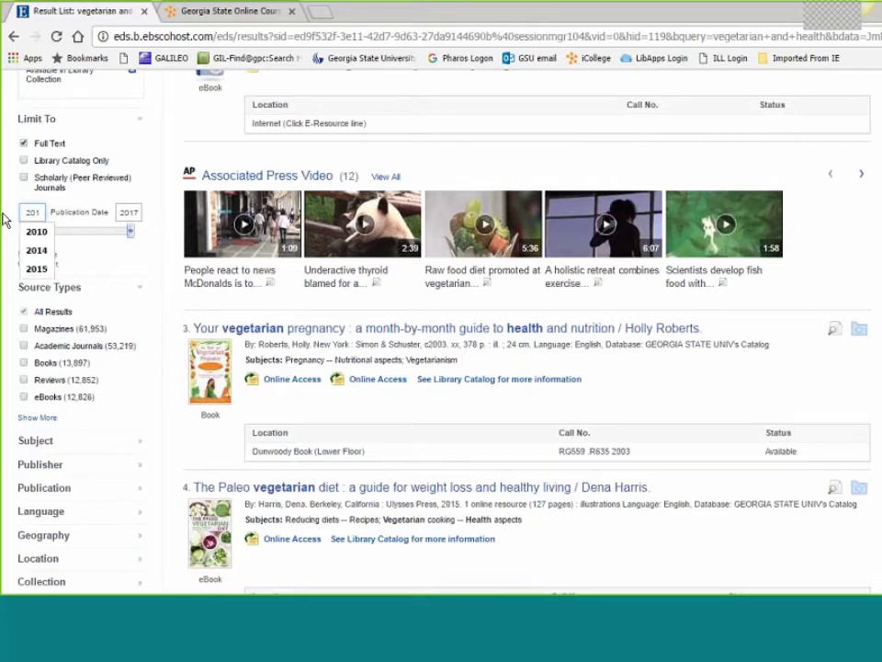
{"action": "left_click", "coordinate": [55, 231]}
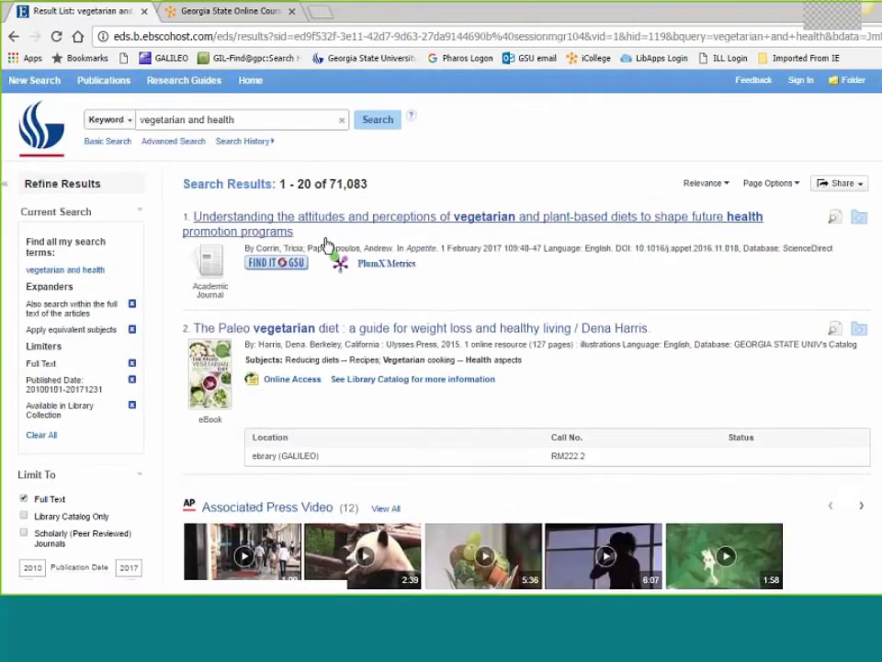
Review the narrowed results and the complete list of source types, leaving the source type selection unmodified.
{"action": "scroll", "coordinate": [152, 276], "scroll_direction": "down", "scroll_amount": 3}
{"action": "scroll", "coordinate": [156, 297], "scroll_direction": "up", "scroll_amount": 3}
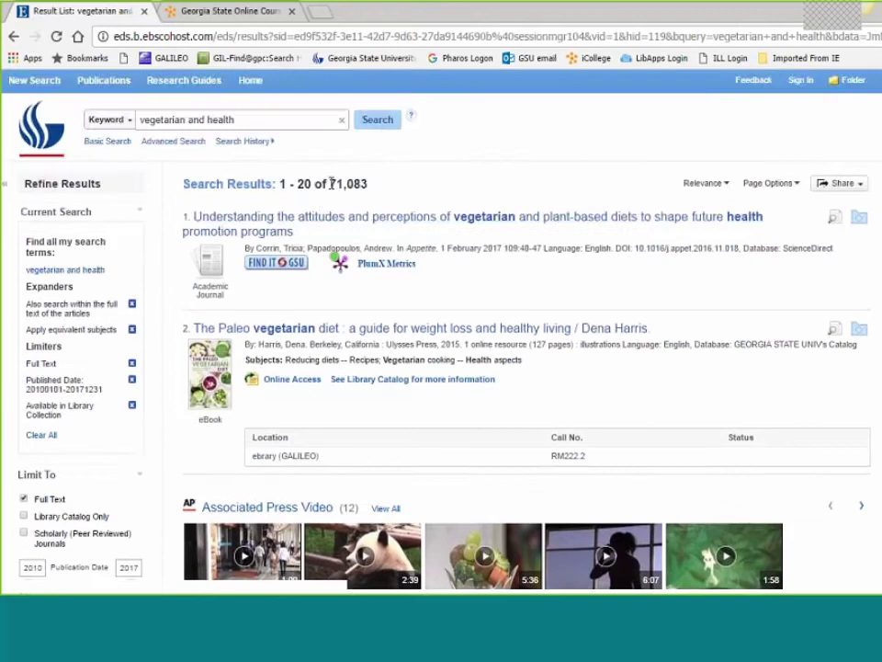
{"action": "scroll", "coordinate": [138, 347], "scroll_direction": "down", "scroll_amount": 4}
{"action": "scroll", "coordinate": [92, 331], "scroll_direction": "down", "scroll_amount": 3}
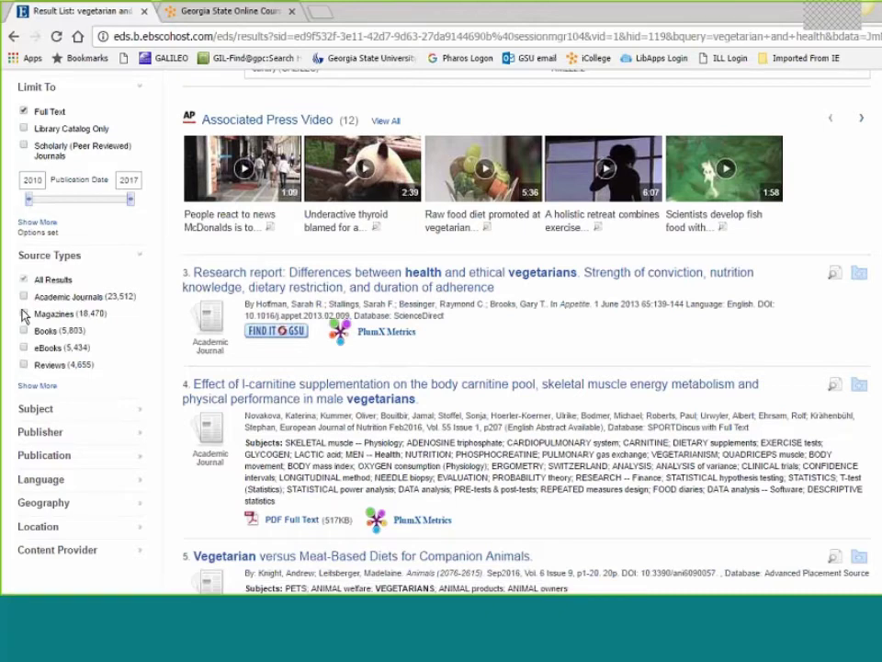
{"action": "left_click", "coordinate": [38, 386]}
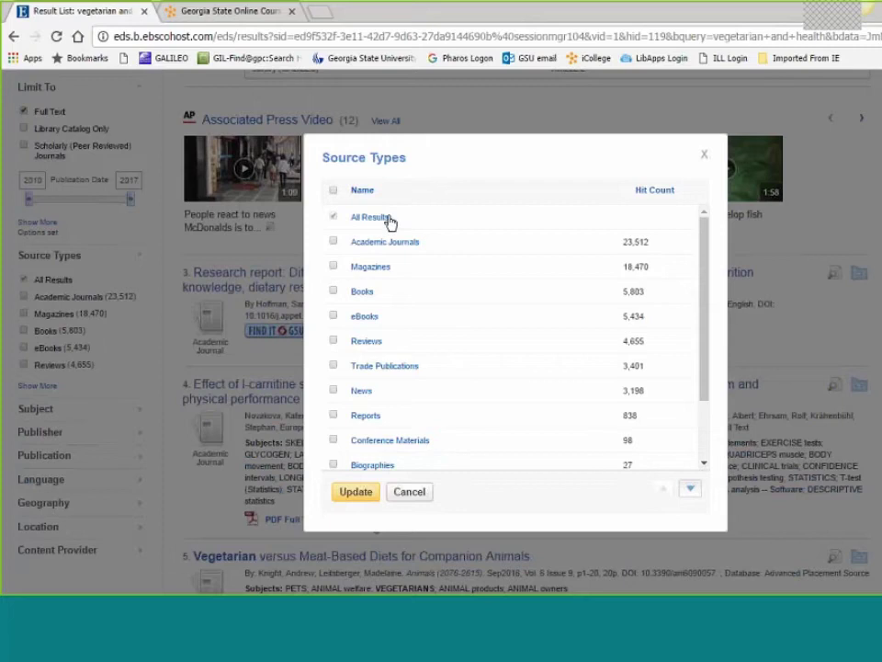
{"action": "left_click_drag", "start_coordinate": [705, 256], "coordinate": [708, 324]}
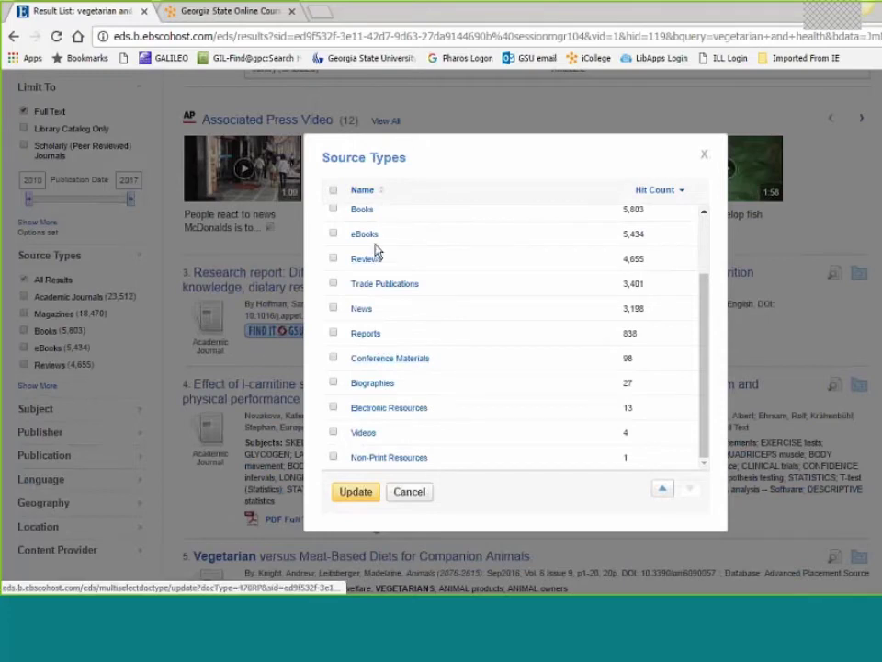
{"action": "left_click", "coordinate": [704, 158]}
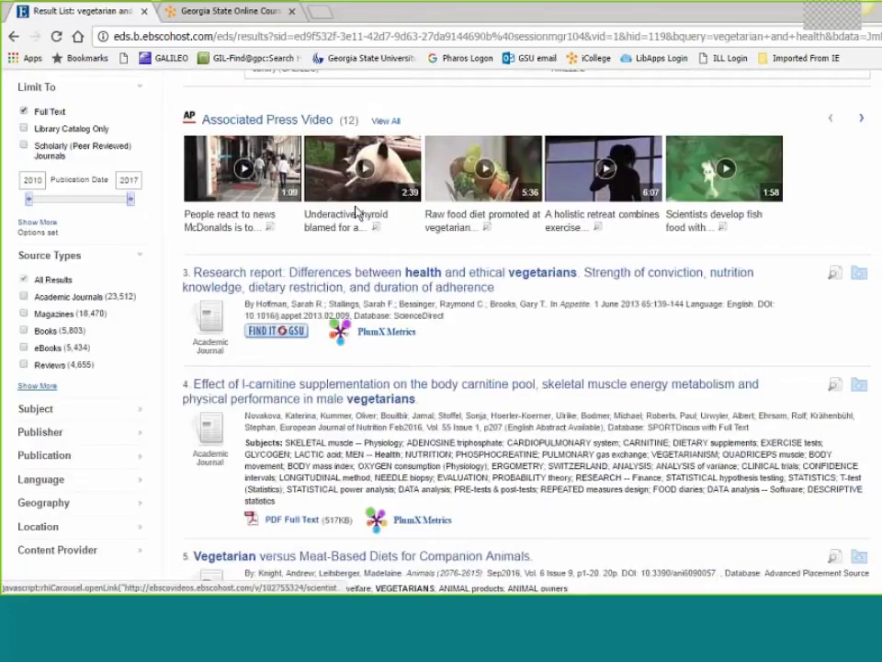
Expand the Subject limiter and review its subject terms, the remaining limiter categories and the sort option for the results.
{"action": "scroll", "coordinate": [111, 216], "scroll_direction": "down", "scroll_amount": 1}
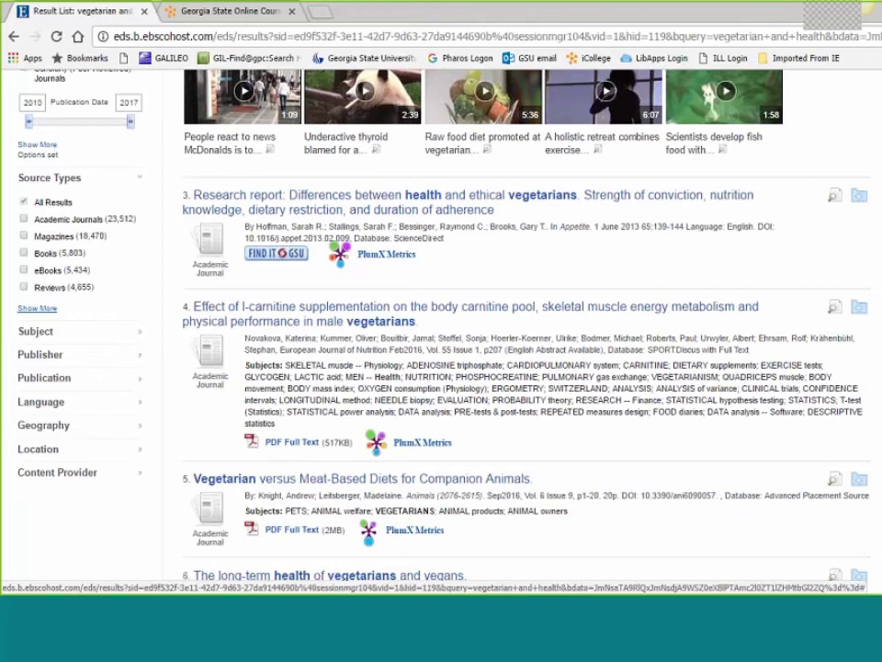
{"action": "left_click", "coordinate": [36, 332]}
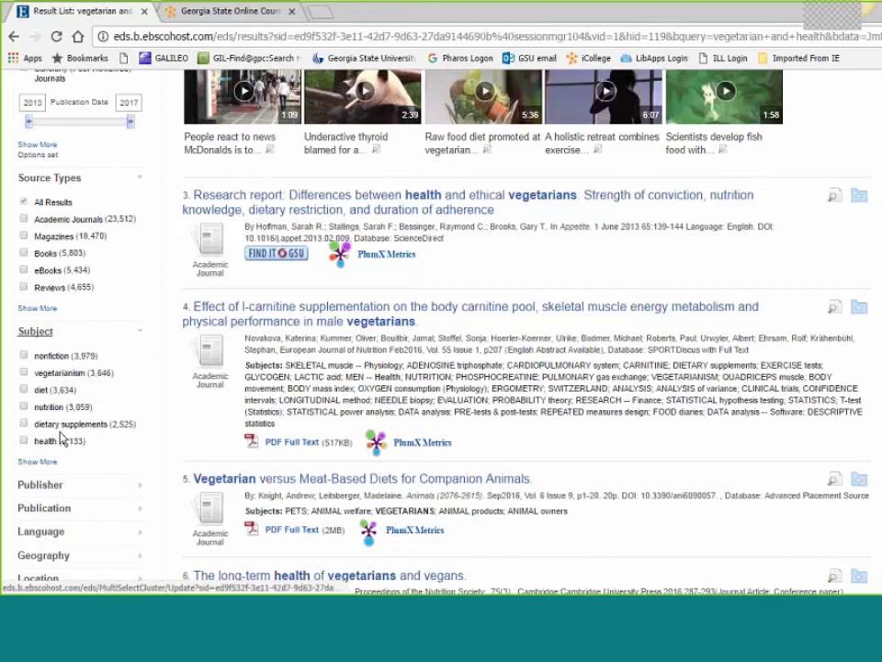
{"action": "scroll", "coordinate": [62, 438], "scroll_direction": "down", "scroll_amount": 3}
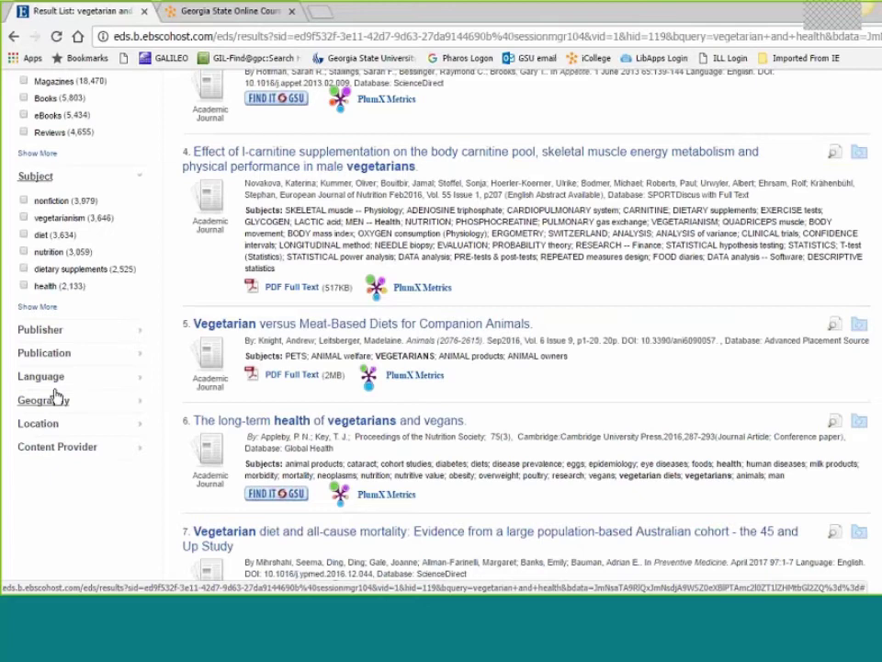
{"action": "scroll", "coordinate": [423, 395], "scroll_direction": "up", "scroll_amount": 7}
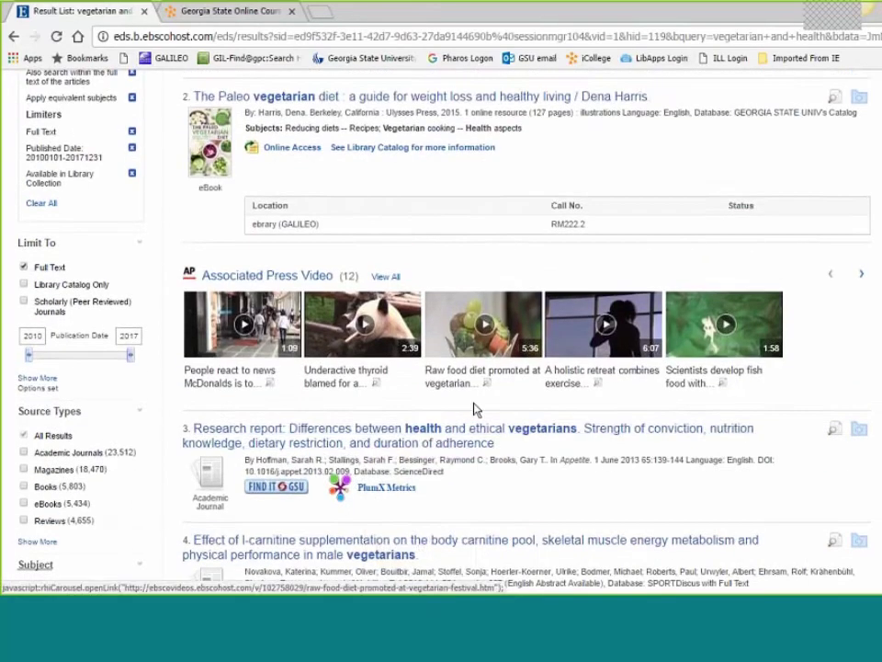
{"action": "scroll", "coordinate": [475, 409], "scroll_direction": "up", "scroll_amount": 4}
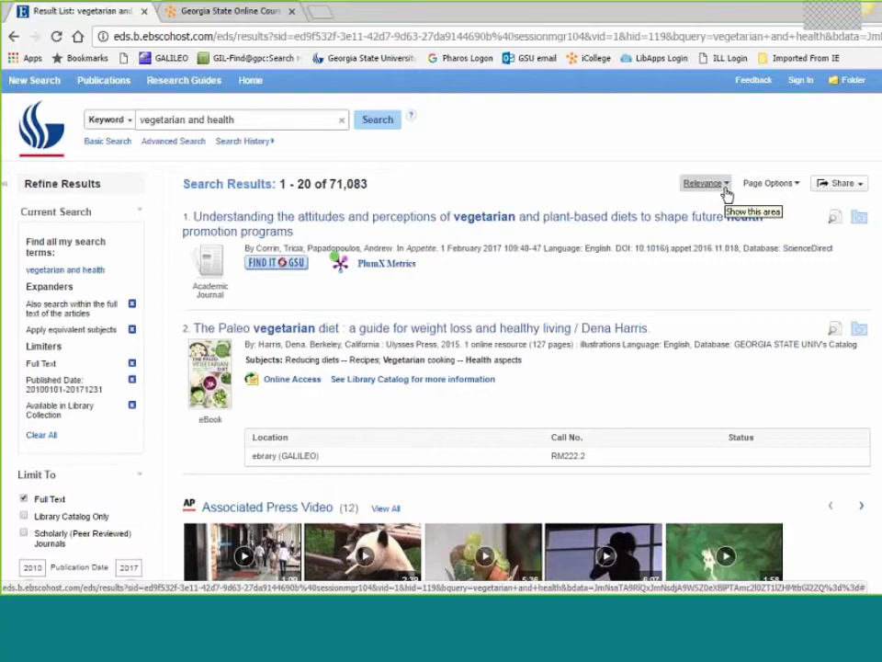
Look through the first page of narrowed results down to its last item and return to the first result.
{"action": "scroll", "coordinate": [591, 275], "scroll_direction": "down", "scroll_amount": 3}
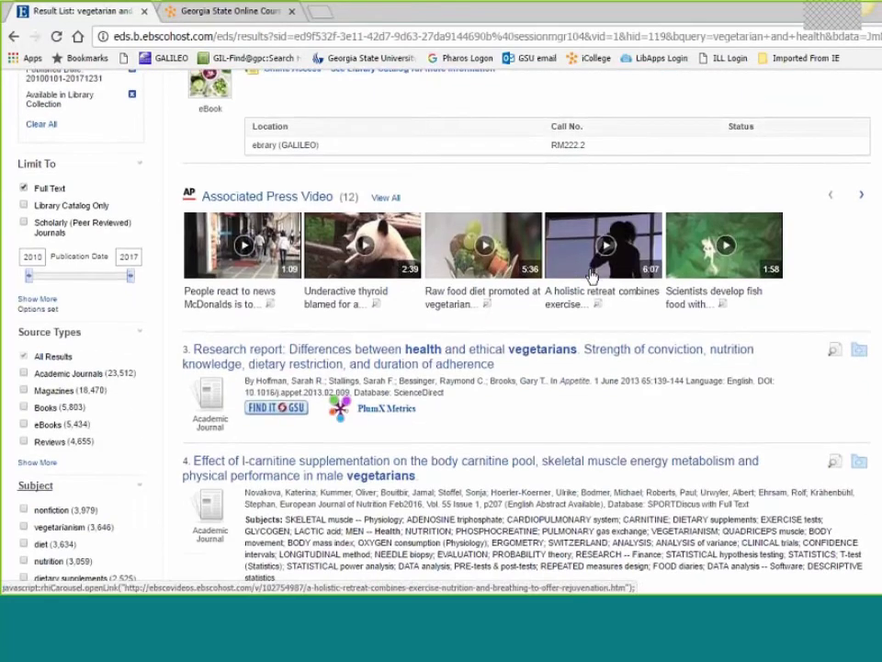
{"action": "scroll", "coordinate": [591, 276], "scroll_direction": "down", "scroll_amount": 8}
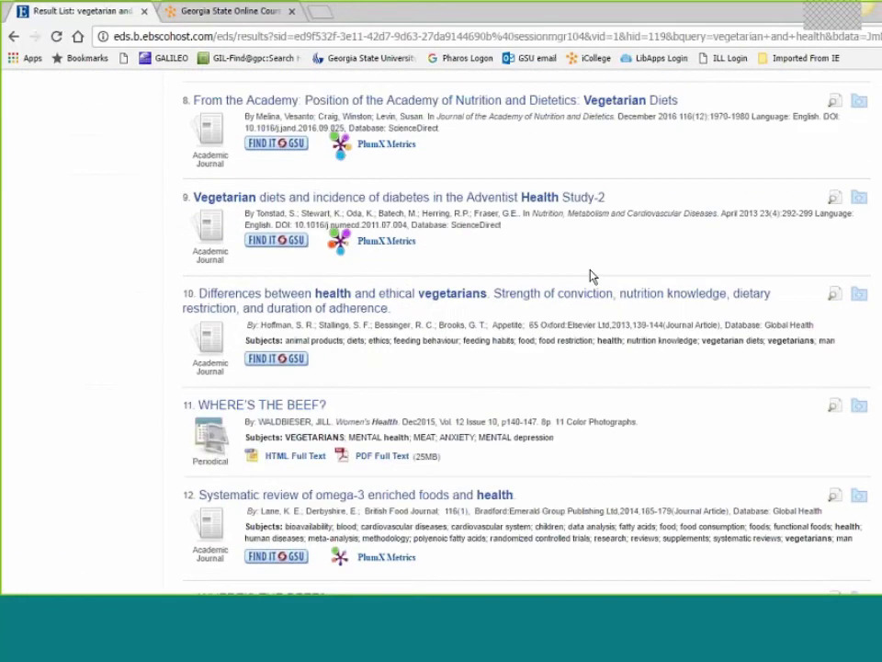
{"action": "scroll", "coordinate": [591, 276], "scroll_direction": "down", "scroll_amount": 1}
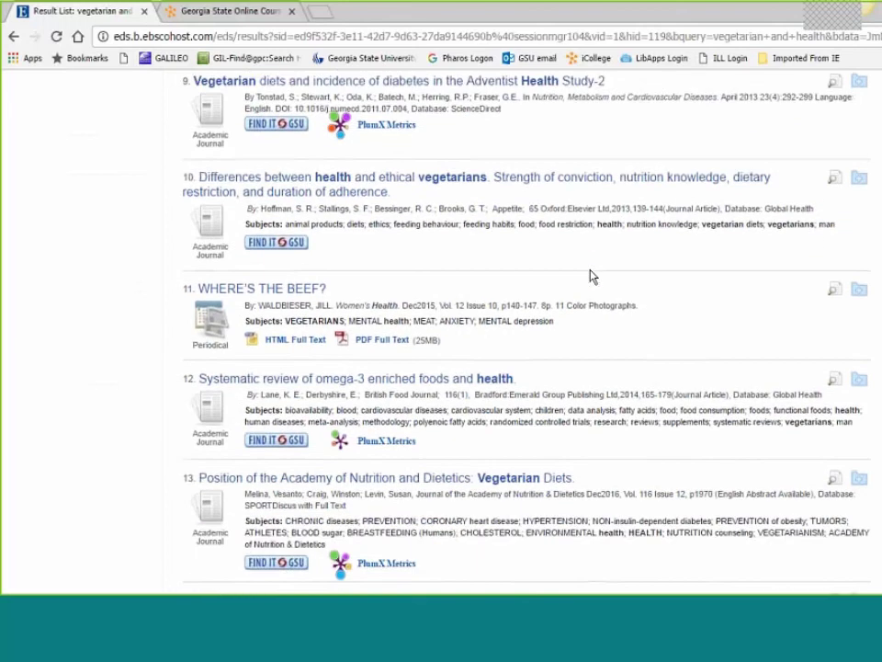
{"action": "scroll", "coordinate": [591, 276], "scroll_direction": "down", "scroll_amount": 6}
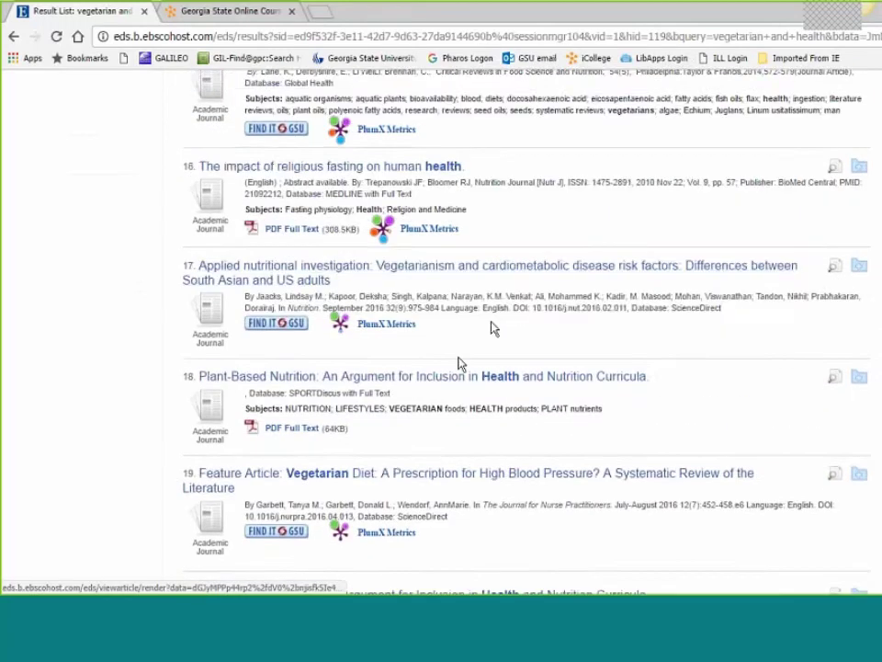
{"action": "scroll", "coordinate": [459, 364], "scroll_direction": "down", "scroll_amount": 3}
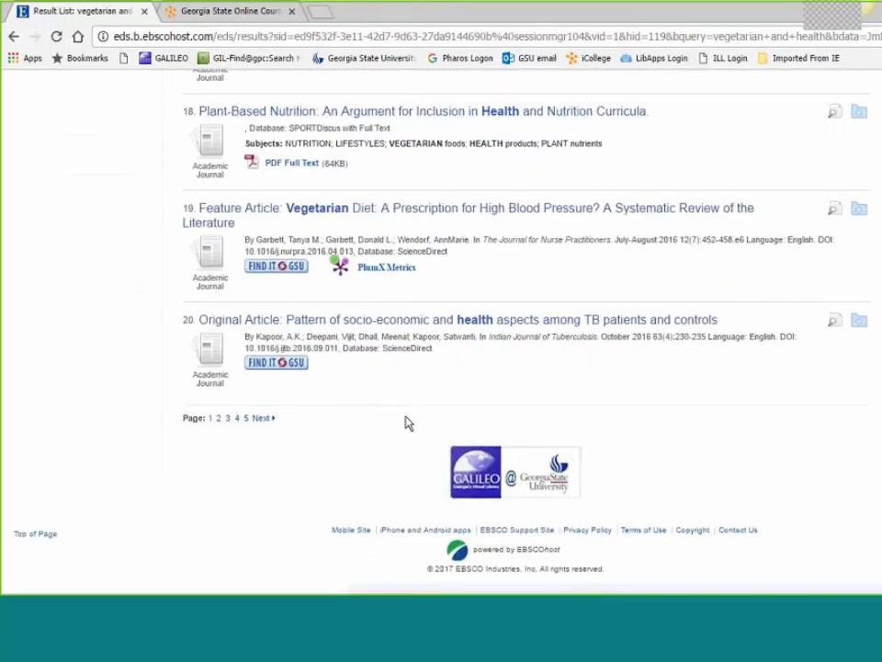
{"action": "scroll", "coordinate": [617, 430], "scroll_direction": "up", "scroll_amount": 8}
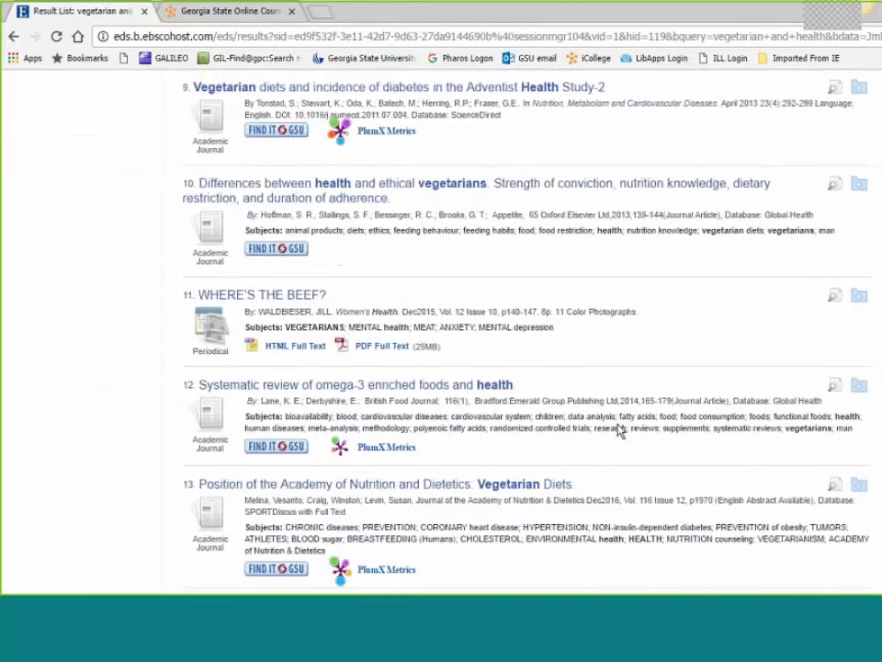
{"action": "scroll", "coordinate": [617, 429], "scroll_direction": "up", "scroll_amount": 10}
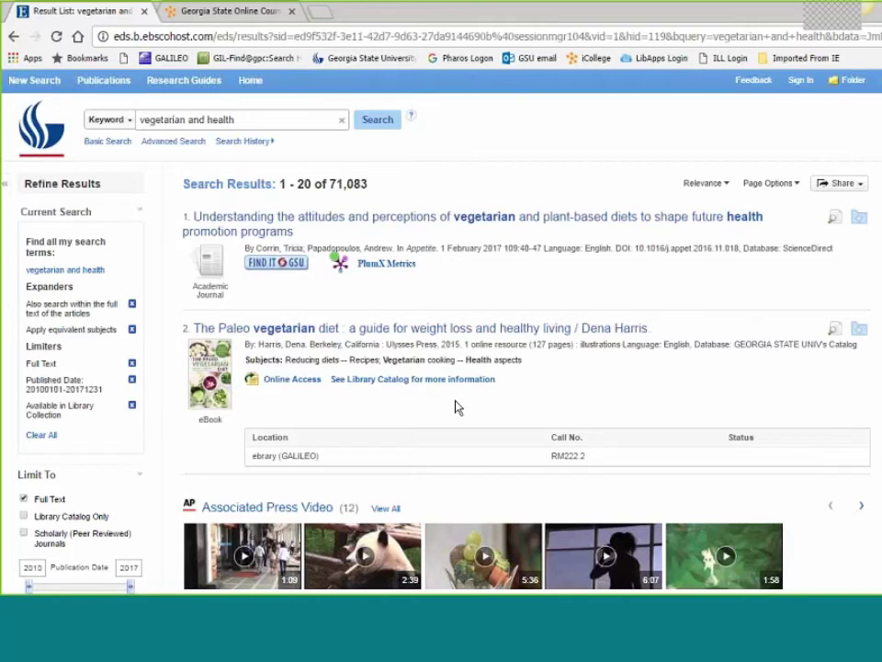
Find result 11, "WHERE'S THE BEEF?", and highlight its author, magazine title, issue details and page count in turn.
{"action": "scroll", "coordinate": [457, 405], "scroll_direction": "down", "scroll_amount": 1}
{"action": "scroll", "coordinate": [457, 405], "scroll_direction": "down", "scroll_amount": 1}
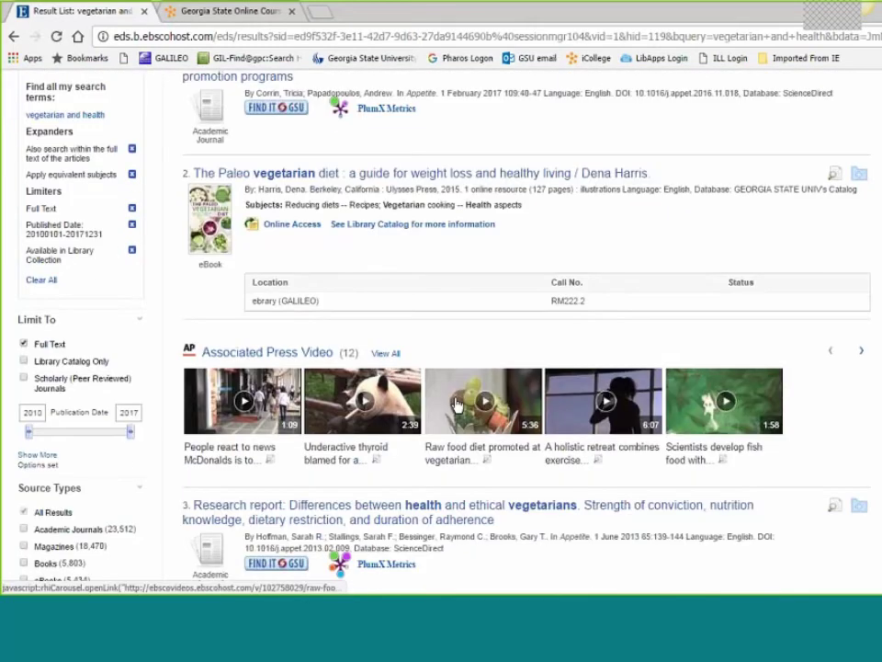
{"action": "scroll", "coordinate": [457, 405], "scroll_direction": "down", "scroll_amount": 7}
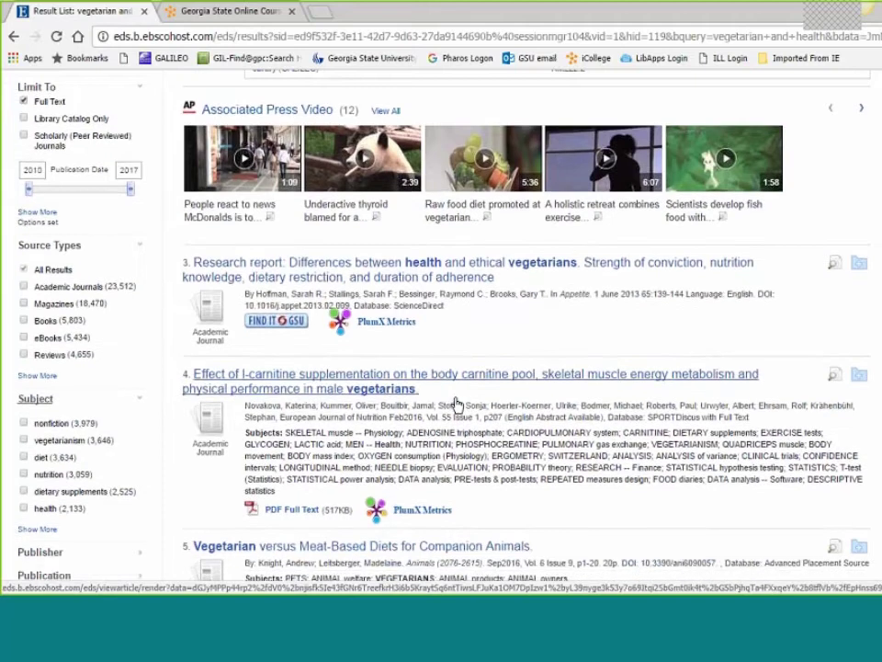
{"action": "scroll", "coordinate": [457, 405], "scroll_direction": "down", "scroll_amount": 7}
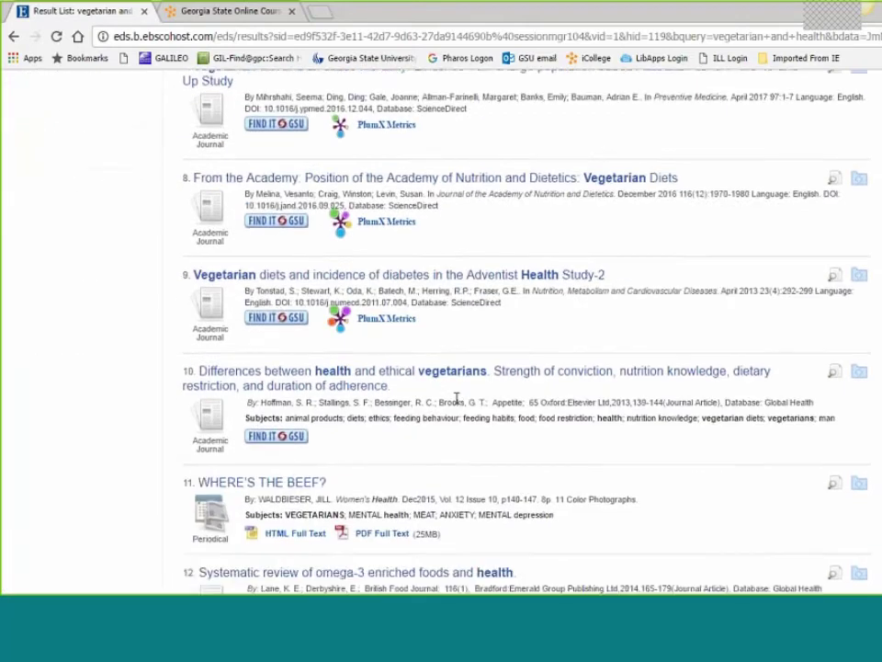
{"action": "scroll", "coordinate": [456, 406], "scroll_direction": "down", "scroll_amount": 1}
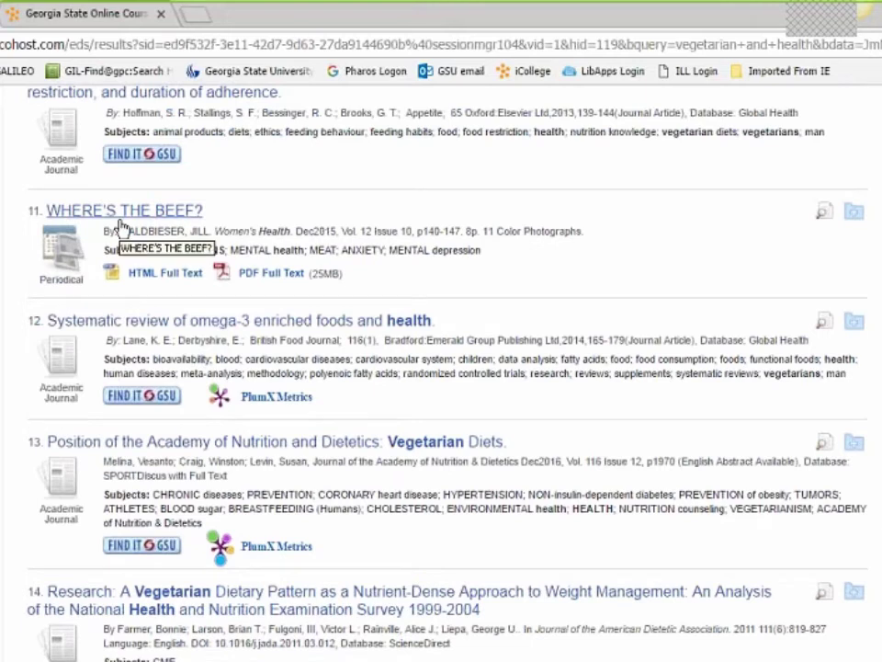
{"action": "left_click_drag", "start_coordinate": [209, 232], "coordinate": [123, 234]}
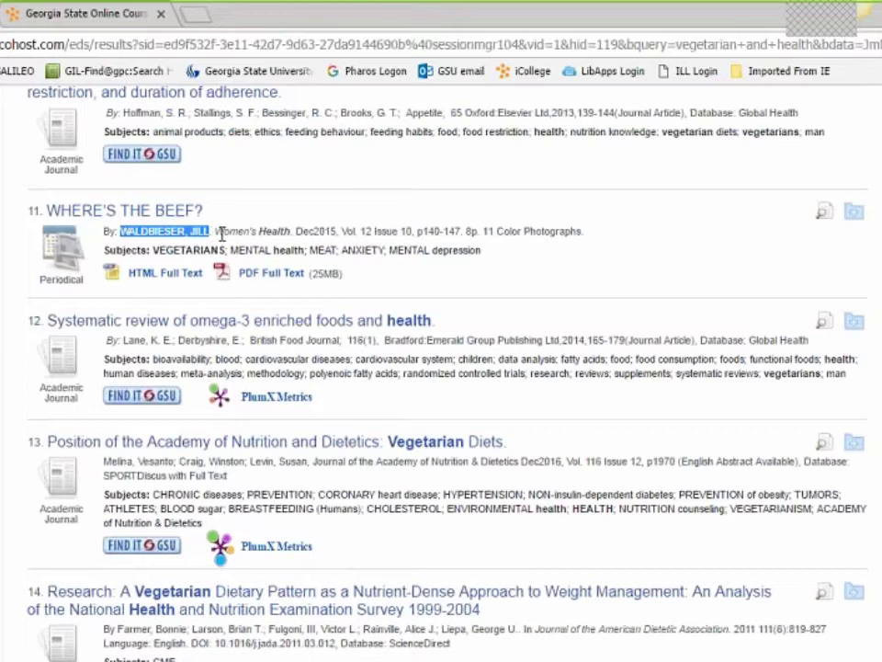
{"action": "left_click_drag", "start_coordinate": [215, 231], "coordinate": [290, 233]}
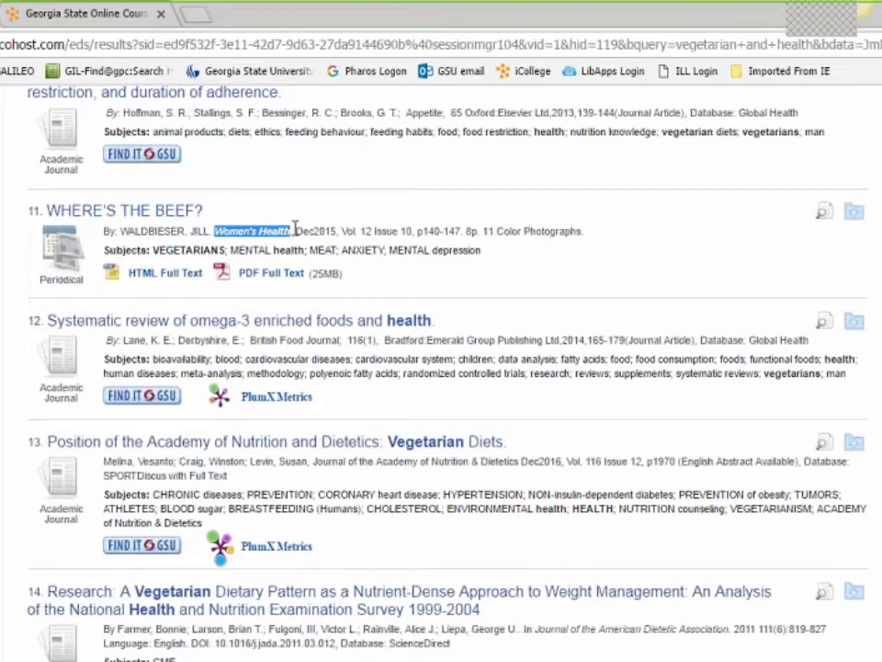
{"action": "left_click_drag", "start_coordinate": [294, 228], "coordinate": [470, 232]}
{"action": "left_click", "coordinate": [470, 231]}
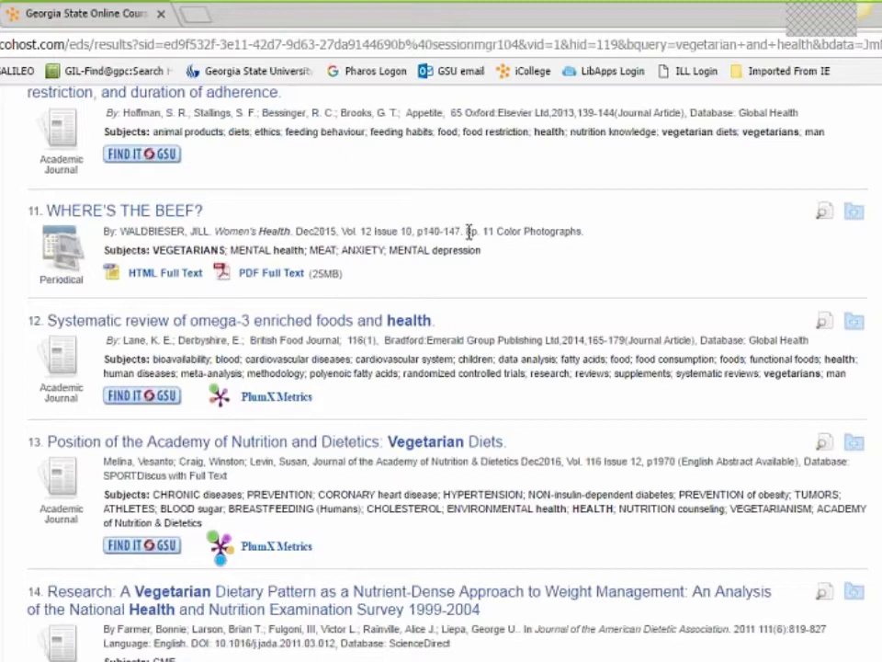
{"action": "double_click", "coordinate": [469, 232]}
Highlight the full Subjects line of "WHERE'S THE BEEF?", check its full-text options, and clear the highlight.
{"action": "key", "text": "ctrl+plus"}
{"action": "key", "text": "ctrl+plus"}
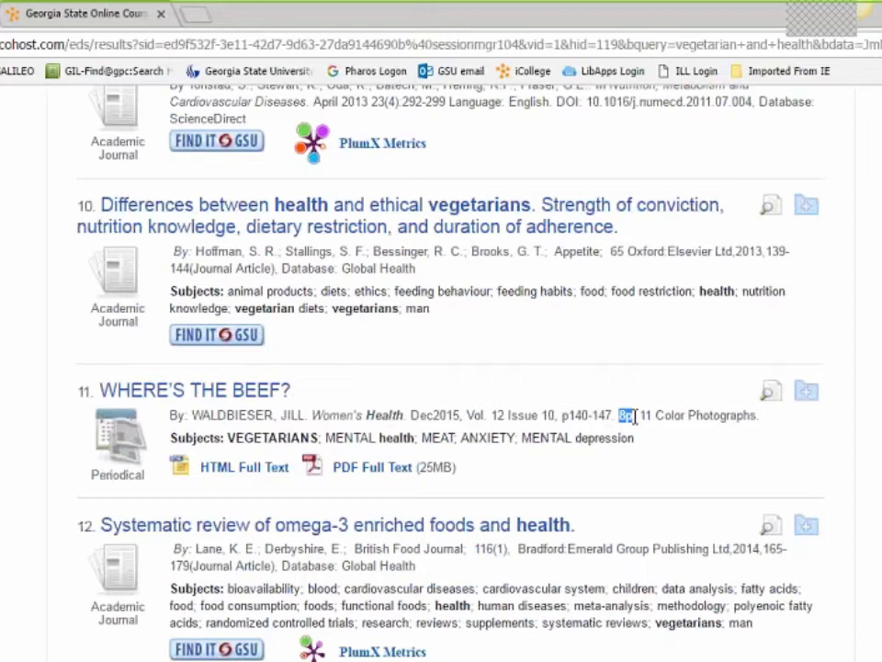
{"action": "left_click", "coordinate": [665, 443]}
{"action": "left_click_drag", "start_coordinate": [168, 441], "coordinate": [641, 447]}
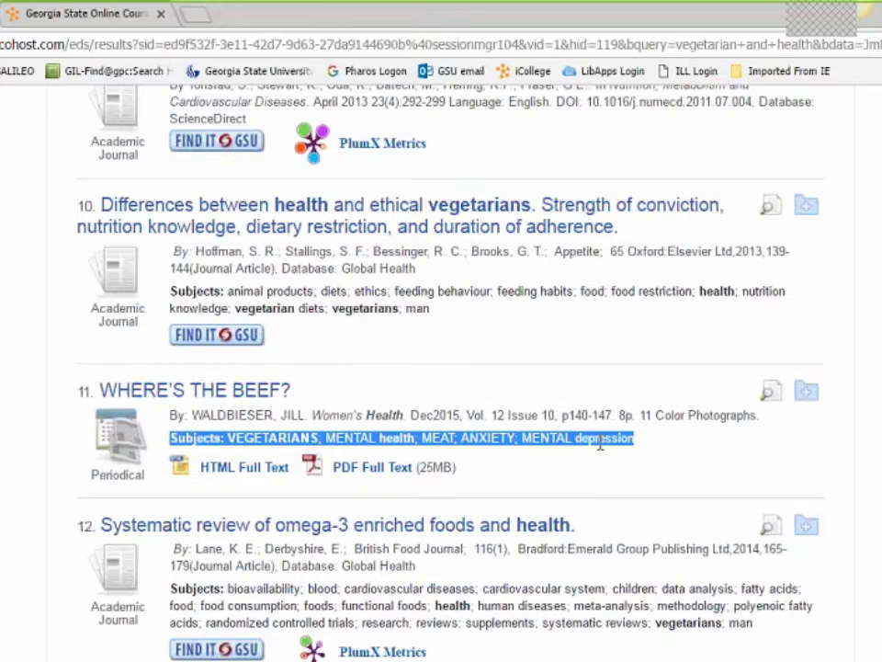
{"action": "scroll", "coordinate": [600, 444], "scroll_direction": "up", "scroll_amount": 1}
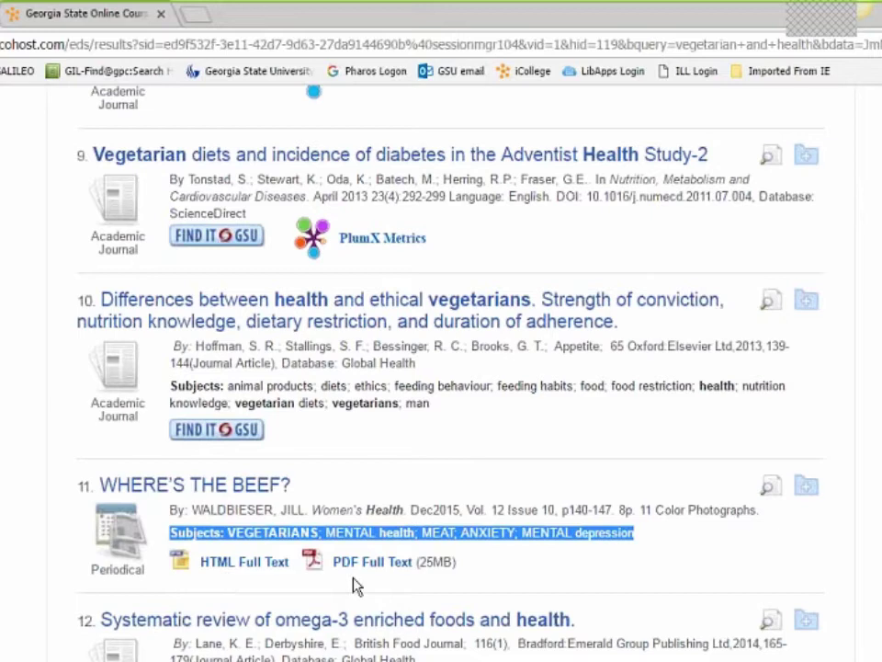
{"action": "scroll", "coordinate": [501, 576], "scroll_direction": "down", "scroll_amount": 1}
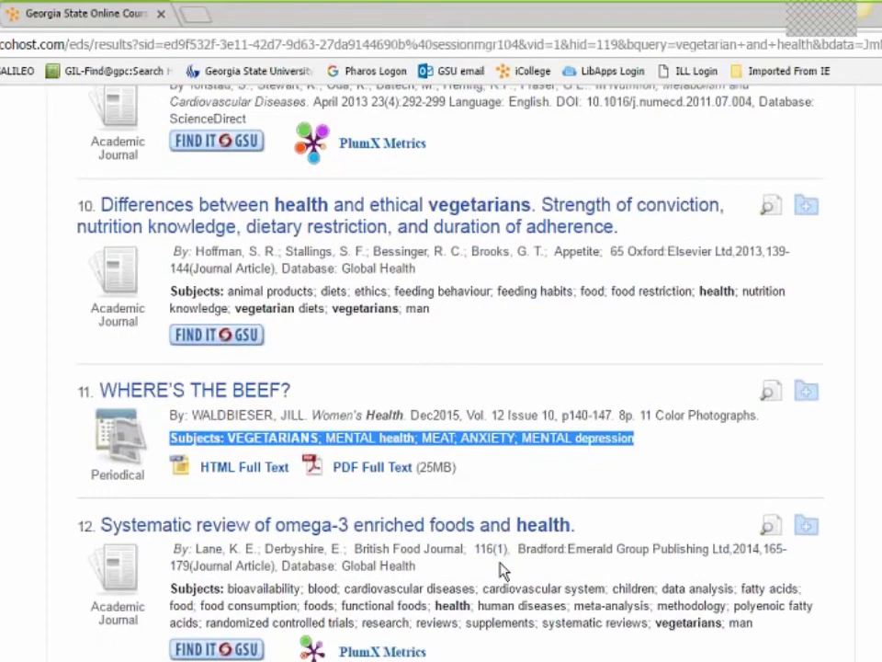
{"action": "left_click", "coordinate": [501, 576]}
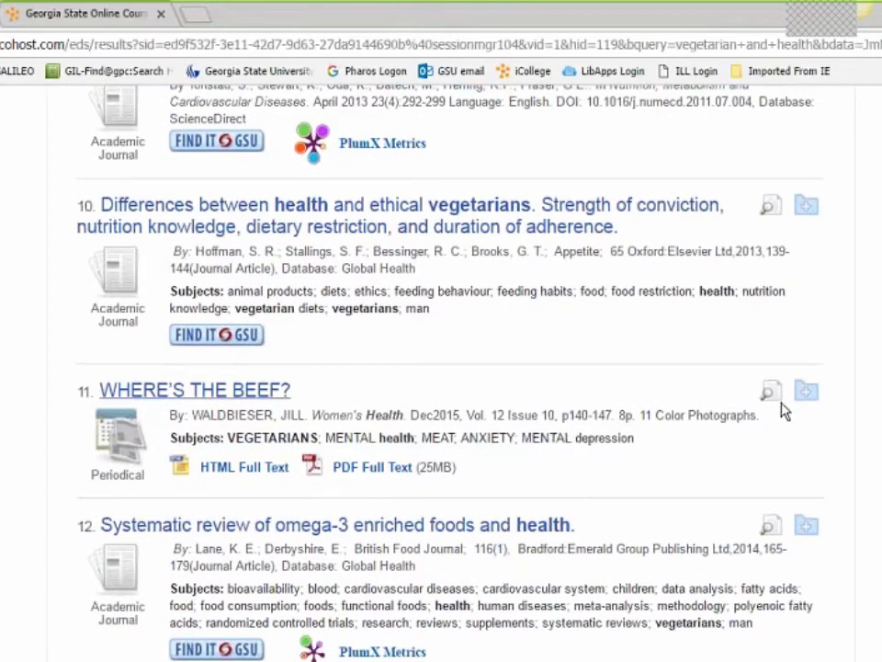
Open the detailed record of "WHERE'S THE BEEF?" and review its source, subjects, abstract and other record fields.
{"action": "mouse_move", "coordinate": [773, 393]}
{"action": "left_click", "coordinate": [201, 393]}
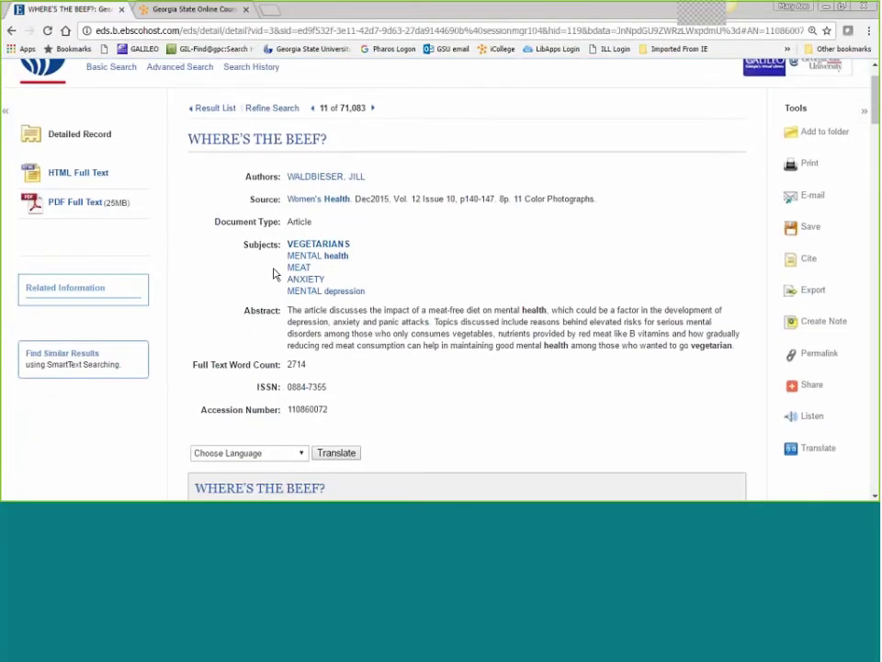
{"action": "scroll", "coordinate": [273, 273], "scroll_direction": "up", "scroll_amount": 2}
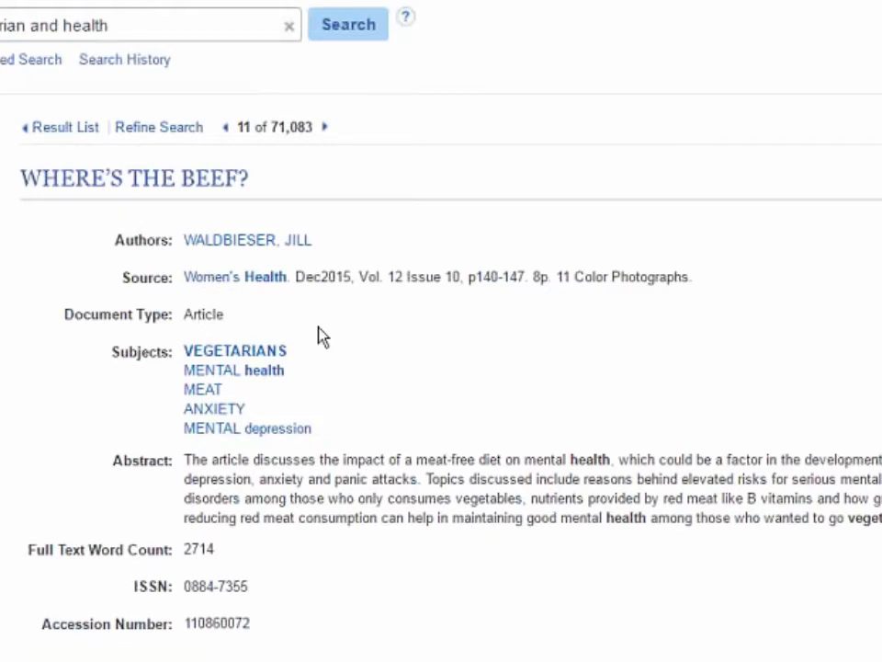
{"action": "scroll", "coordinate": [319, 335], "scroll_direction": "down", "scroll_amount": 1}
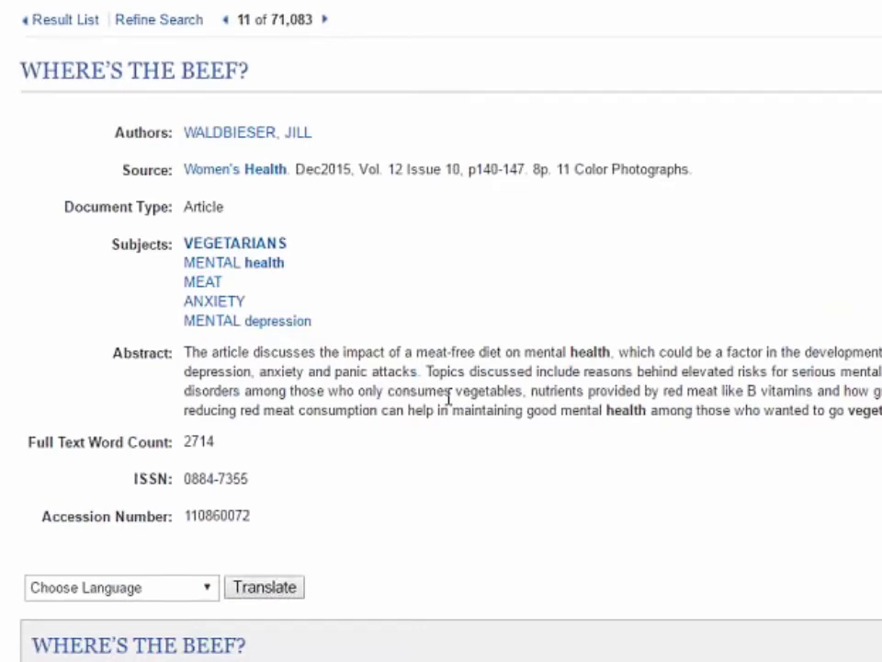
{"action": "scroll", "coordinate": [451, 445], "scroll_direction": "down", "scroll_amount": 2}
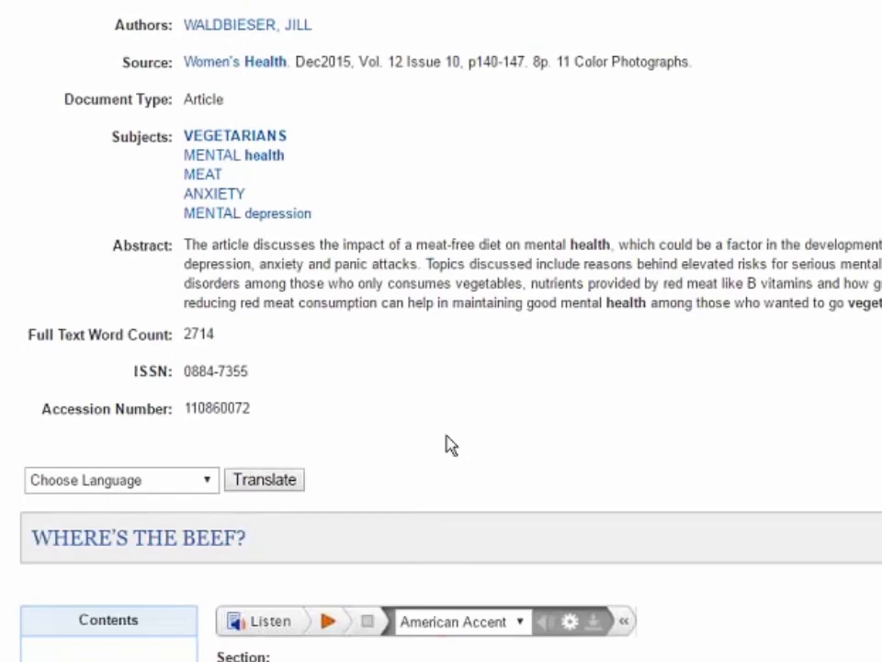
{"action": "scroll", "coordinate": [450, 445], "scroll_direction": "up", "scroll_amount": 2}
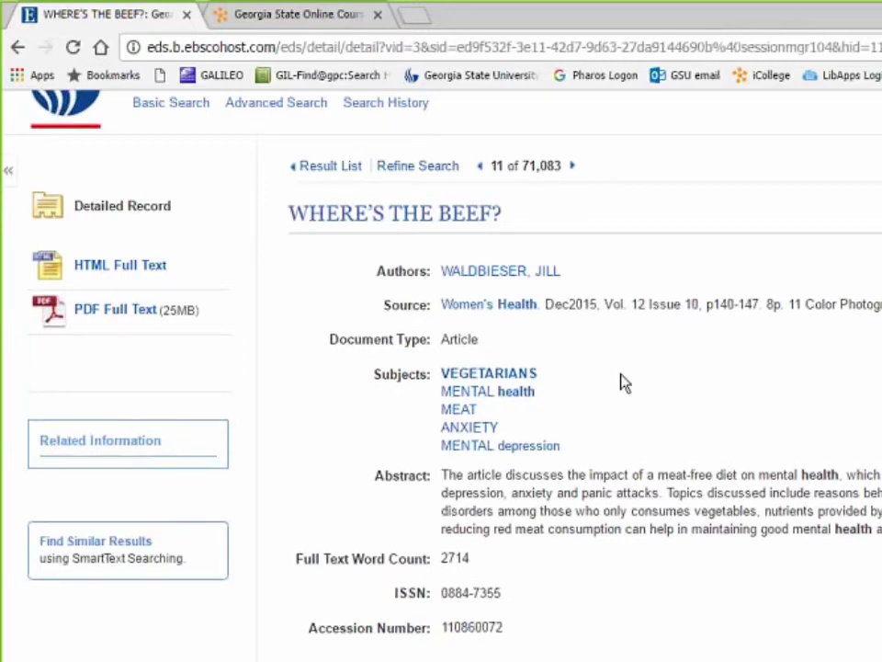
Skim the full text of the article below its record, through the meat-substitute sections, and head back toward its beginning.
{"action": "scroll", "coordinate": [621, 383], "scroll_direction": "down", "scroll_amount": 4}
{"action": "scroll", "coordinate": [621, 383], "scroll_direction": "down", "scroll_amount": 5}
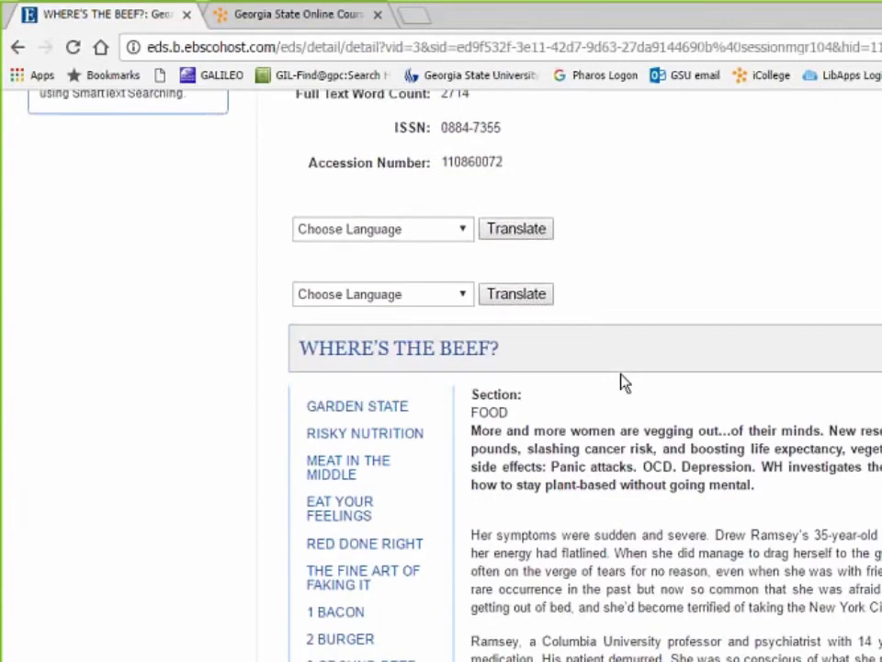
{"action": "scroll", "coordinate": [621, 375], "scroll_direction": "down", "scroll_amount": 6}
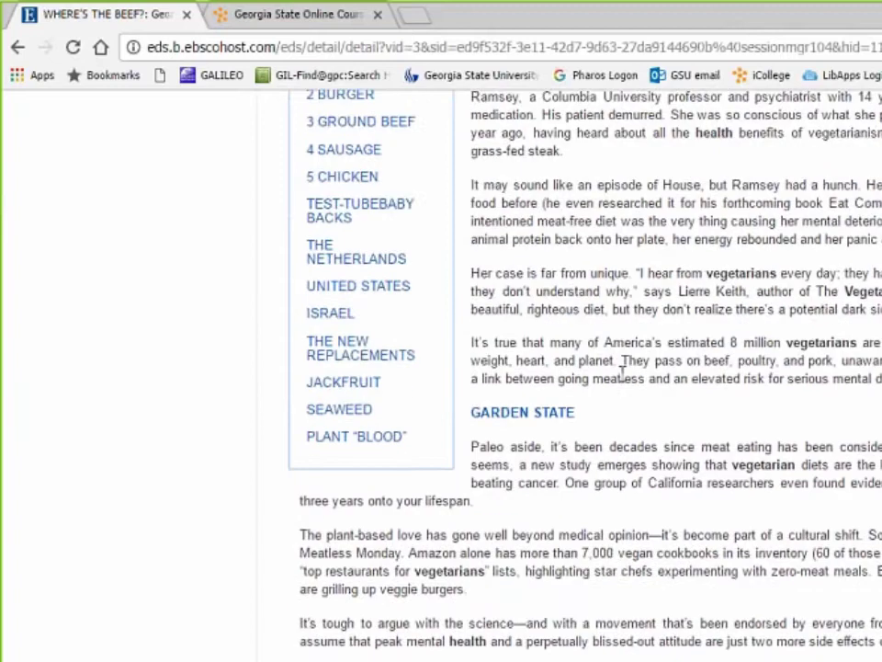
{"action": "scroll", "coordinate": [622, 376], "scroll_direction": "down", "scroll_amount": 6}
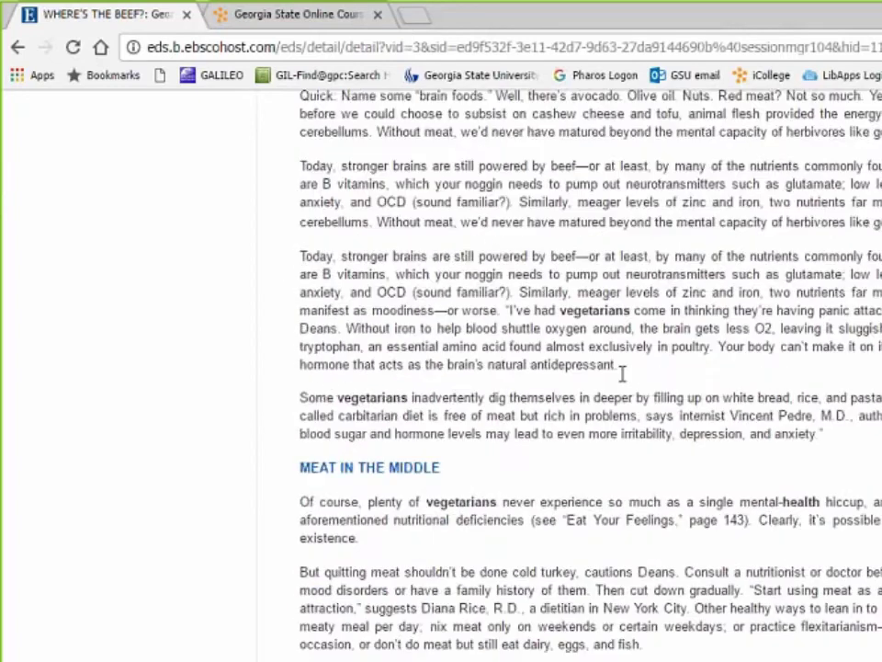
{"action": "scroll", "coordinate": [621, 379], "scroll_direction": "down", "scroll_amount": 6}
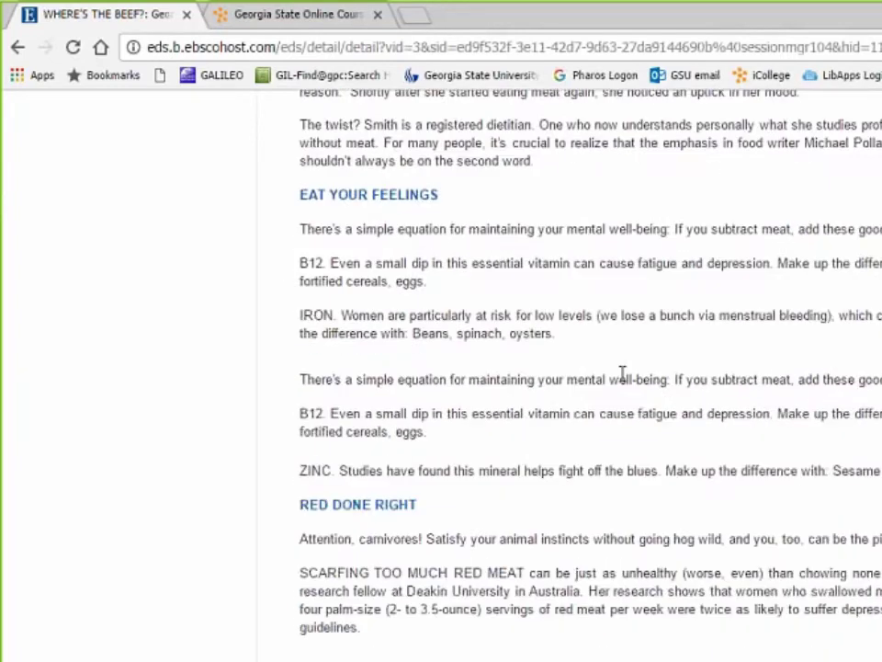
{"action": "scroll", "coordinate": [622, 373], "scroll_direction": "down", "scroll_amount": 5}
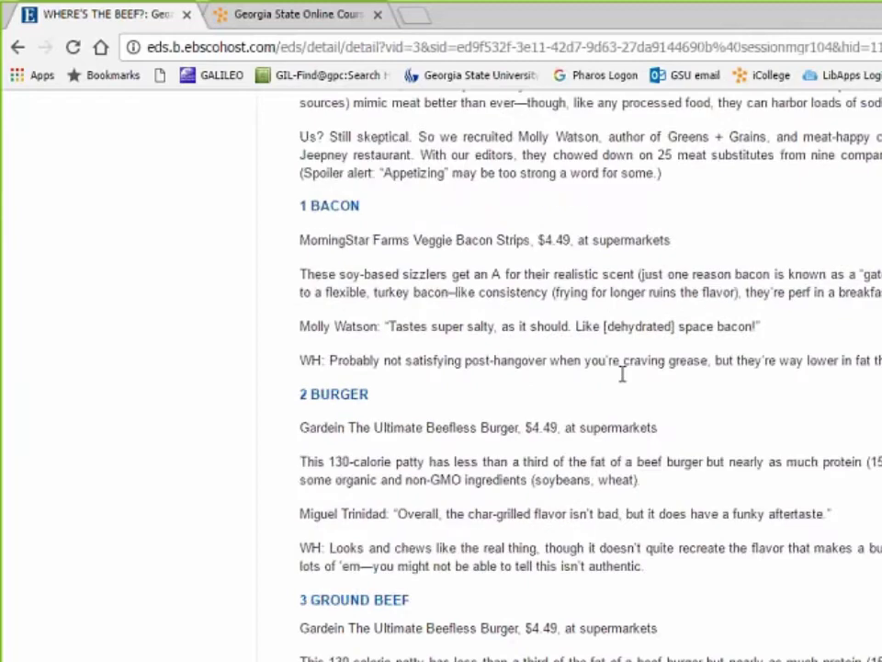
{"action": "scroll", "coordinate": [622, 374], "scroll_direction": "up", "scroll_amount": 15}
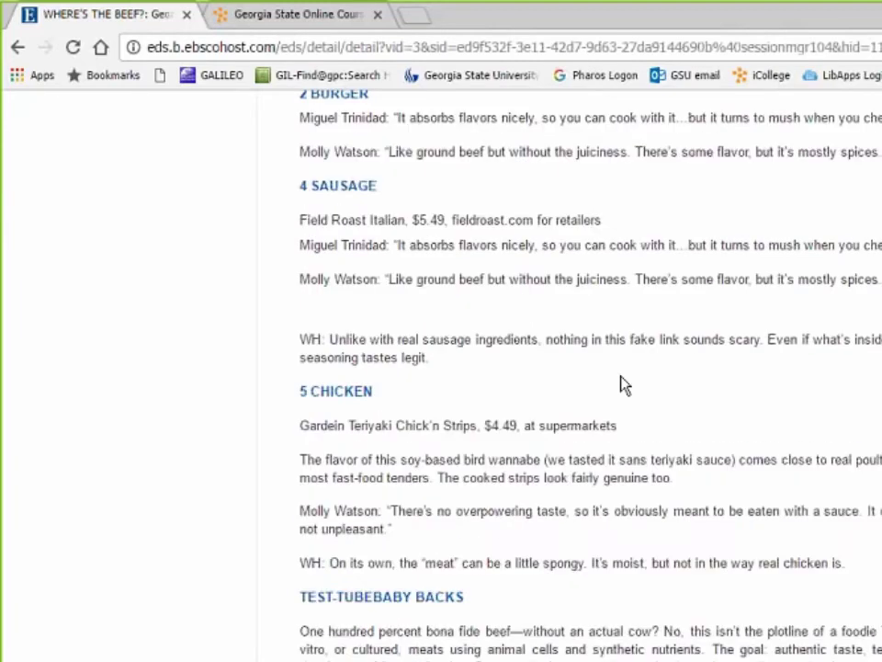
Review the record's abstract and the tools offered for the article, from adding it to a folder through translation.
{"action": "scroll", "coordinate": [622, 375], "scroll_direction": "up", "scroll_amount": 9}
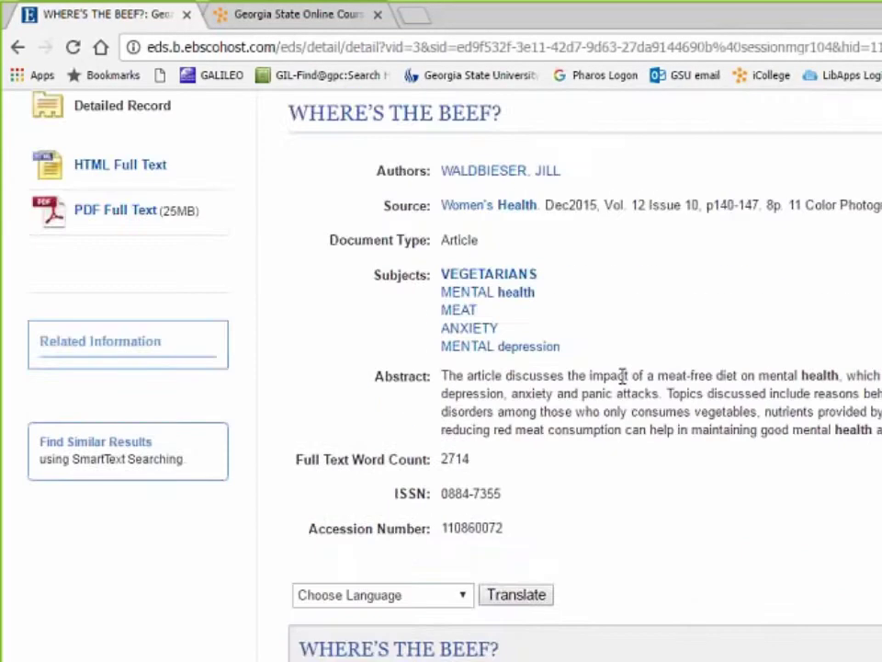
{"action": "scroll", "coordinate": [622, 374], "scroll_direction": "down", "scroll_amount": 4}
{"action": "left_click", "coordinate": [576, 426]}
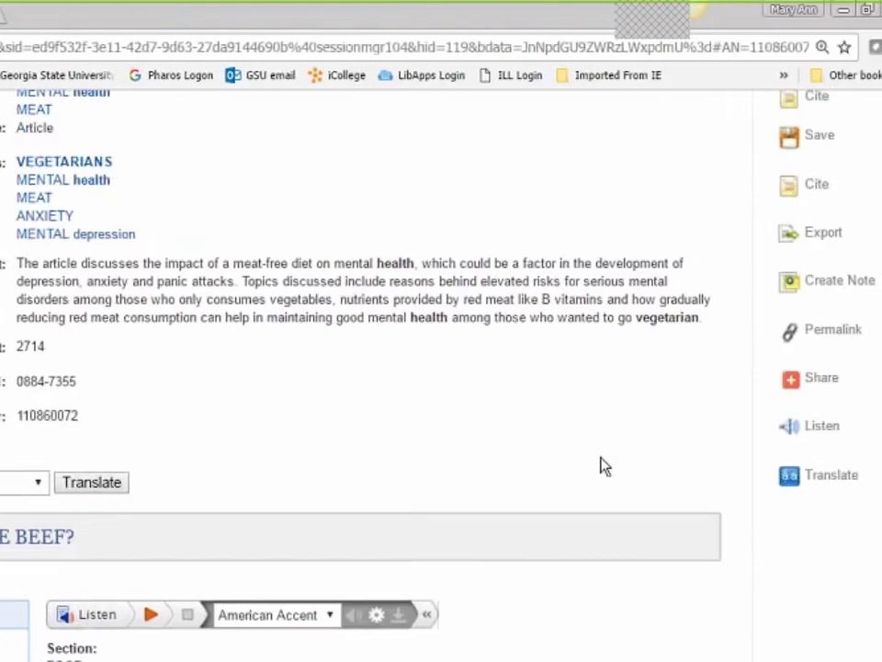
{"action": "scroll", "coordinate": [556, 466], "scroll_direction": "up", "scroll_amount": 1}
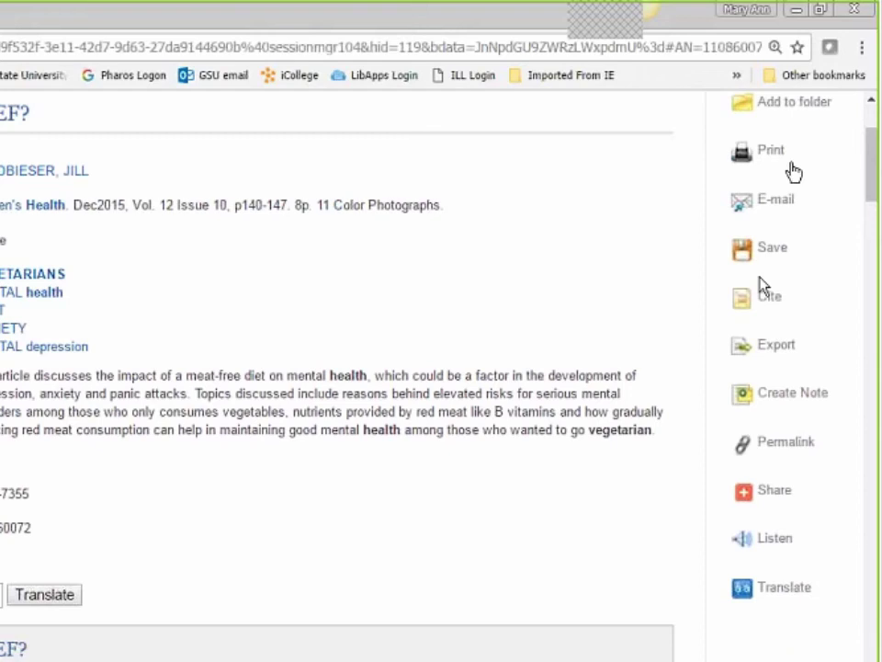
{"action": "scroll", "coordinate": [800, 180], "scroll_direction": "up", "scroll_amount": 1}
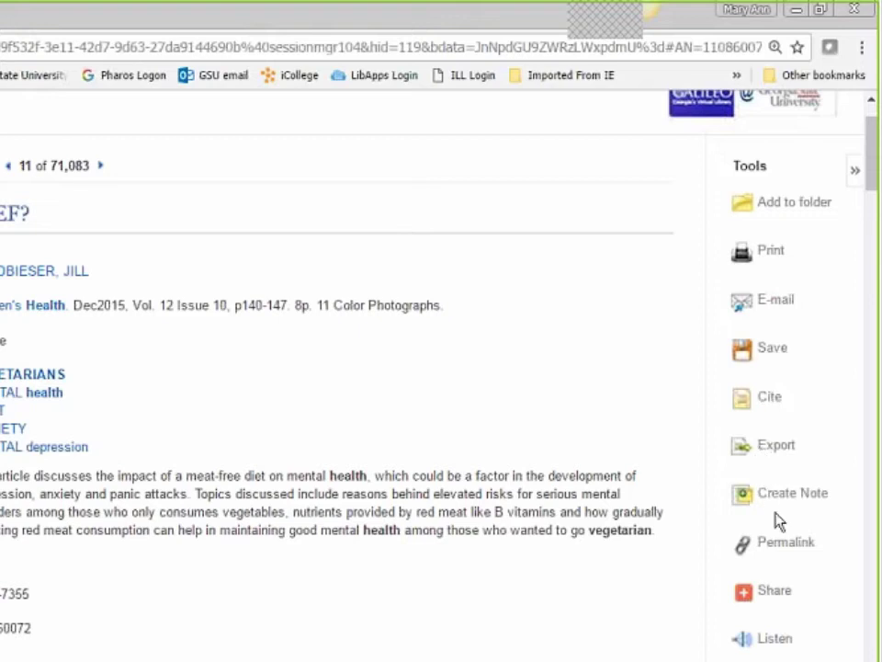
Open the citation formats for "WHERE'S THE BEEF?" and find the MLA entry.
{"action": "left_click", "coordinate": [769, 397]}
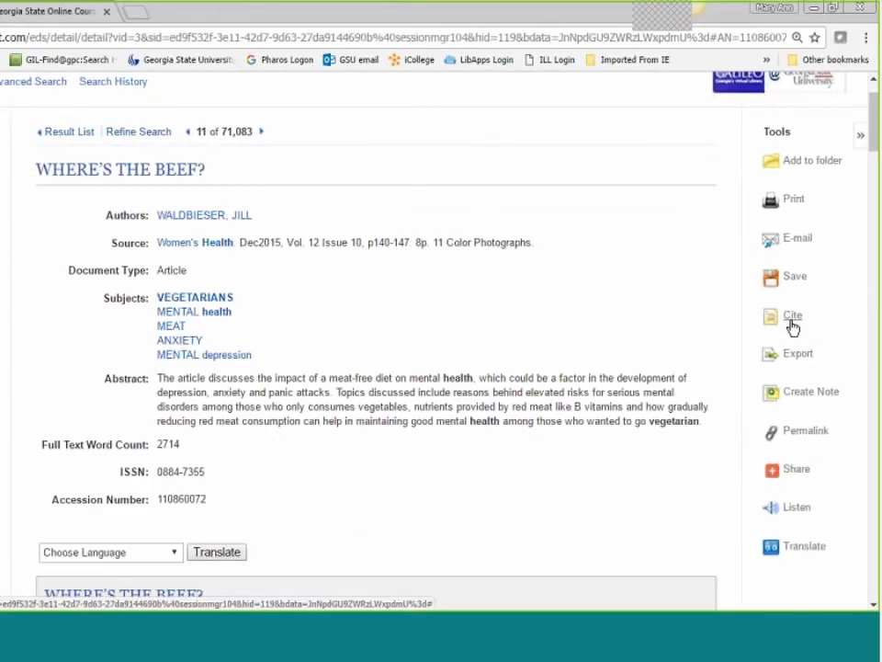
{"action": "left_click", "coordinate": [791, 320]}
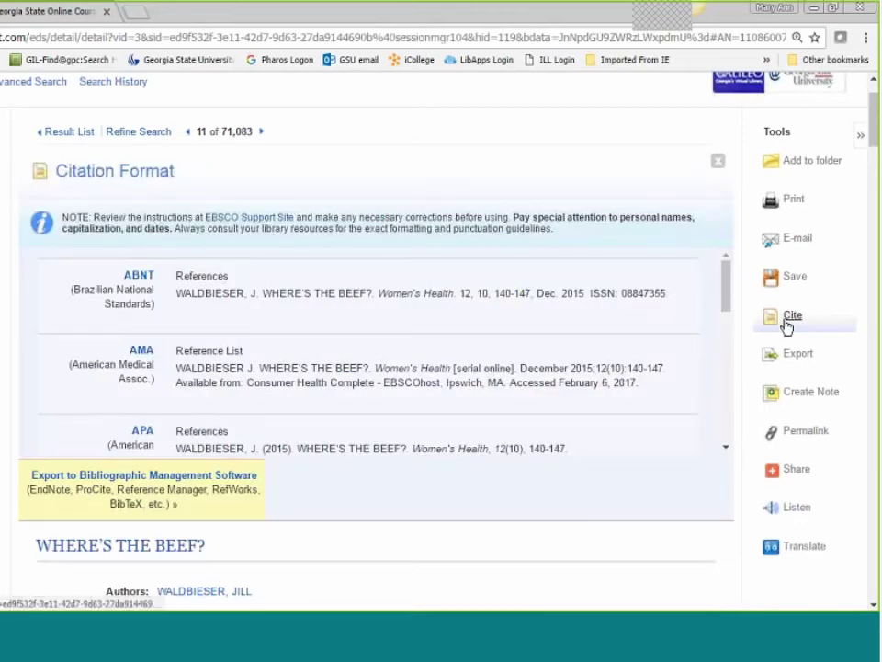
{"action": "scroll", "coordinate": [562, 339], "scroll_direction": "down", "scroll_amount": 1}
{"action": "scroll", "coordinate": [561, 339], "scroll_direction": "down", "scroll_amount": 3}
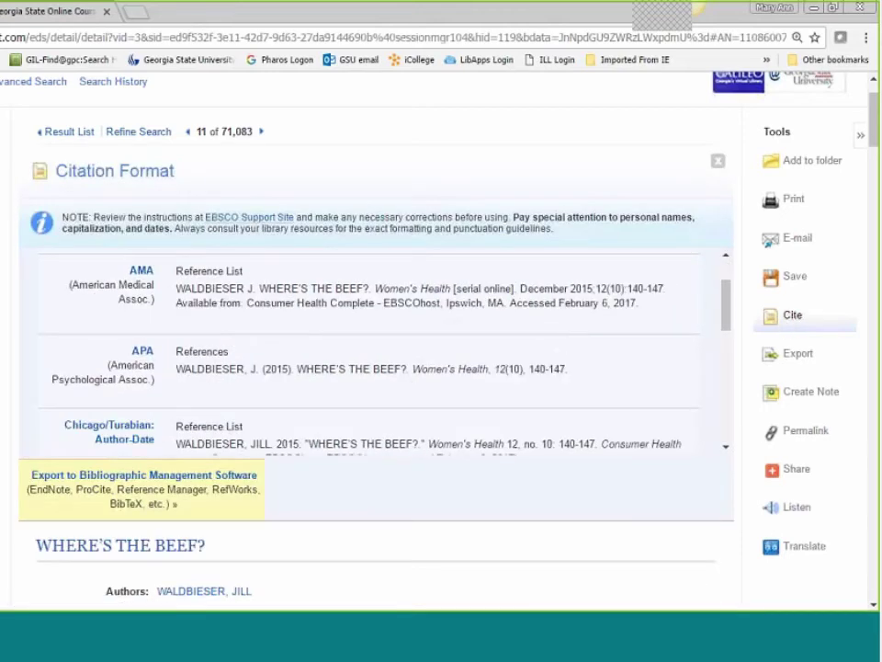
{"action": "scroll", "coordinate": [433, 336], "scroll_direction": "down", "scroll_amount": 1}
{"action": "scroll", "coordinate": [432, 336], "scroll_direction": "down", "scroll_amount": 15}
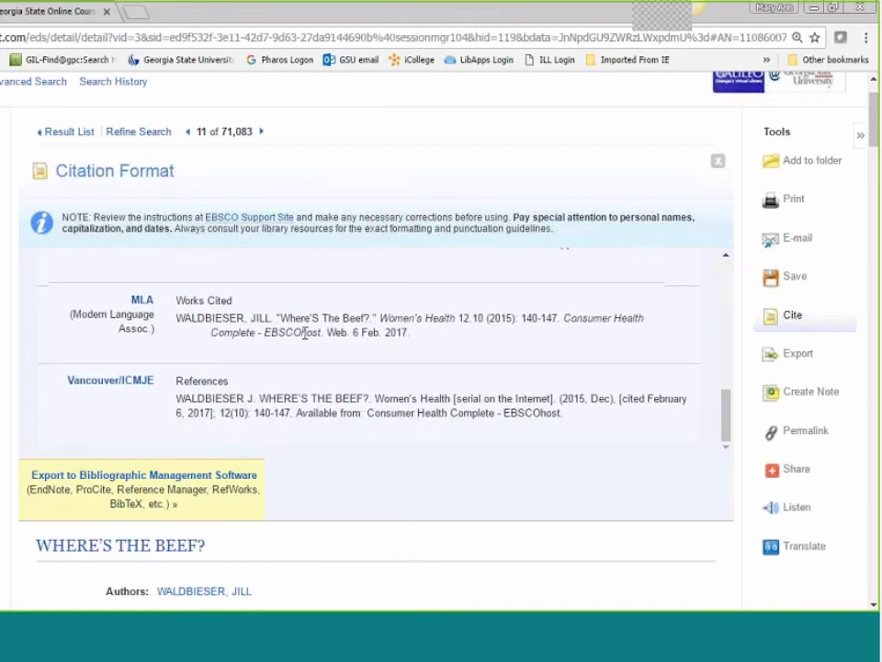
Highlight the author's name and the capital T of "The" in the MLA citation, and return to the article record.
{"action": "left_click_drag", "start_coordinate": [270, 318], "coordinate": [184, 317]}
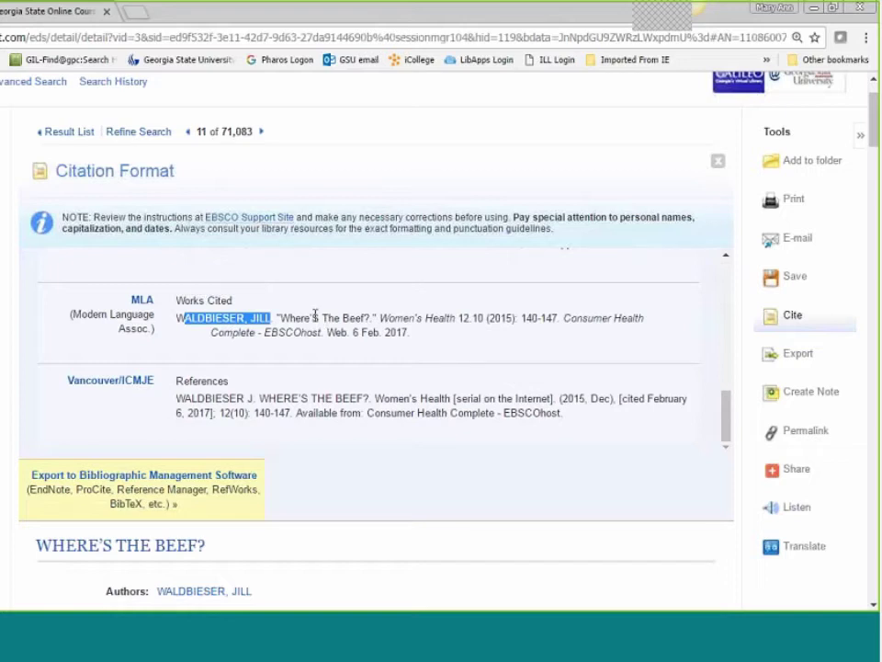
{"action": "left_click_drag", "start_coordinate": [315, 316], "coordinate": [319, 317]}
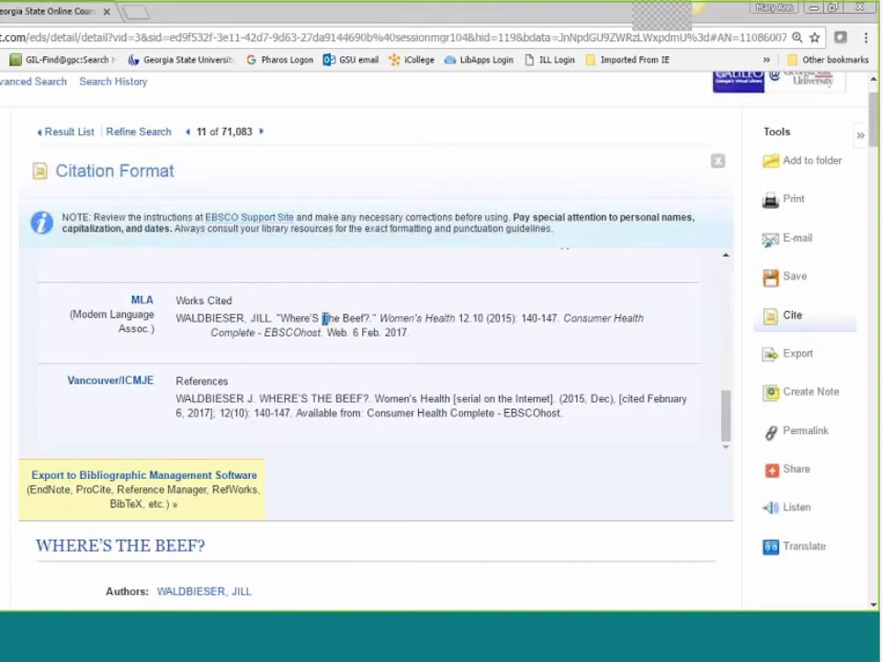
{"action": "left_click_drag", "start_coordinate": [322, 318], "coordinate": [330, 318]}
{"action": "key", "text": "alt+Left"}
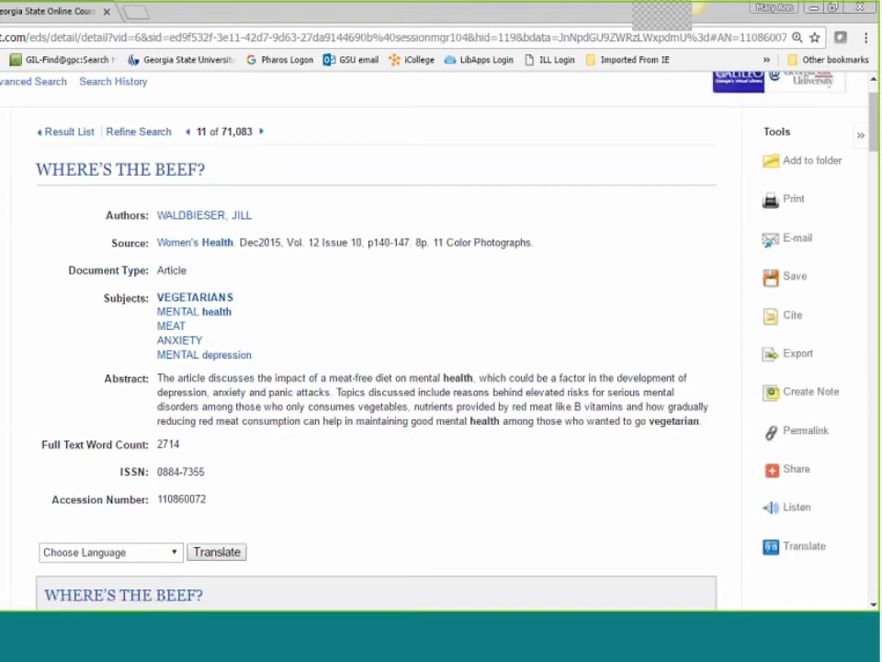
Highlight the record's browser address, show the article's permalink instead, and select the whole permalink.
{"action": "left_click_drag", "start_coordinate": [2, 37], "coordinate": [696, 39]}
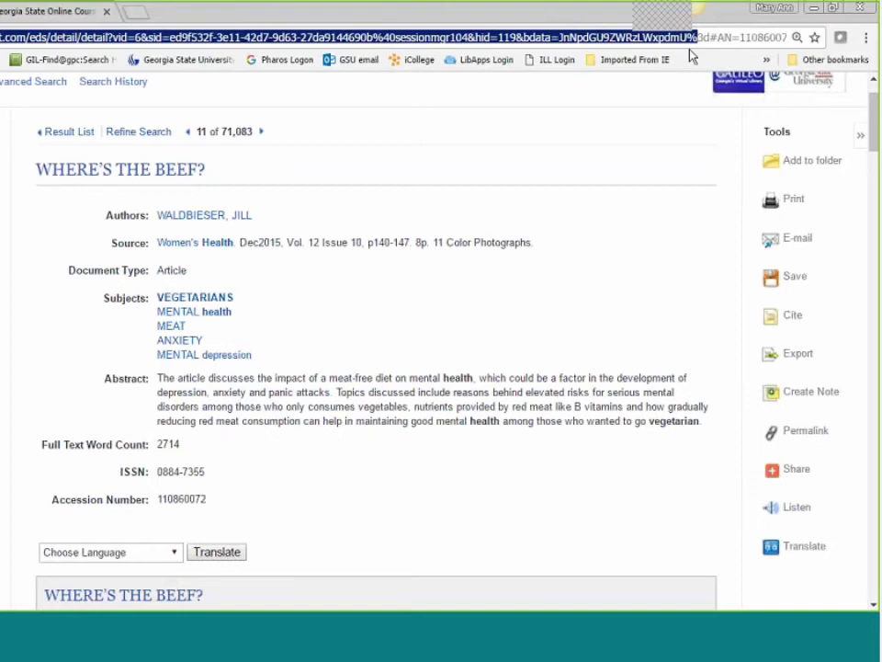
{"action": "left_click", "coordinate": [799, 432]}
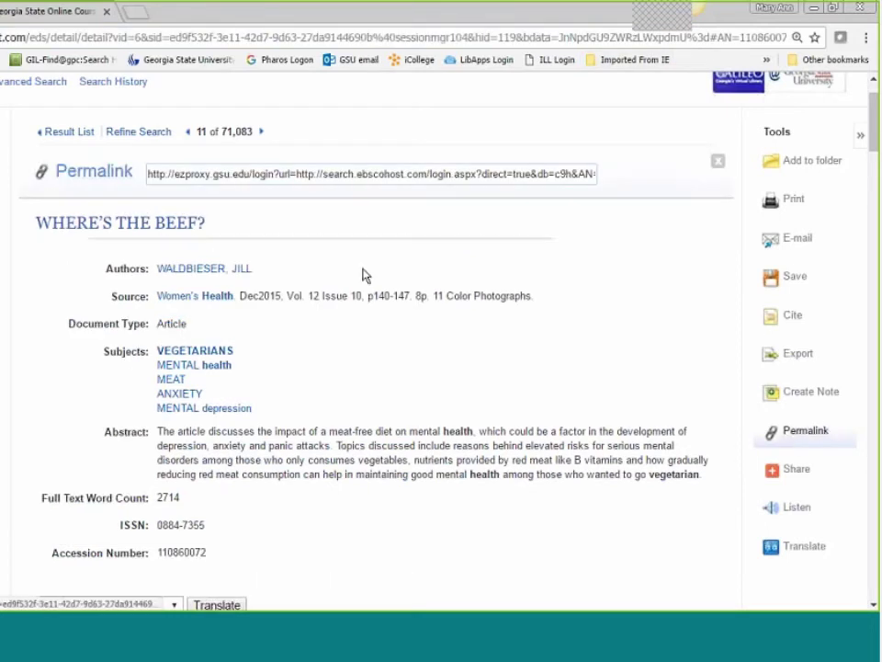
{"action": "left_click_drag", "start_coordinate": [150, 174], "coordinate": [614, 188]}
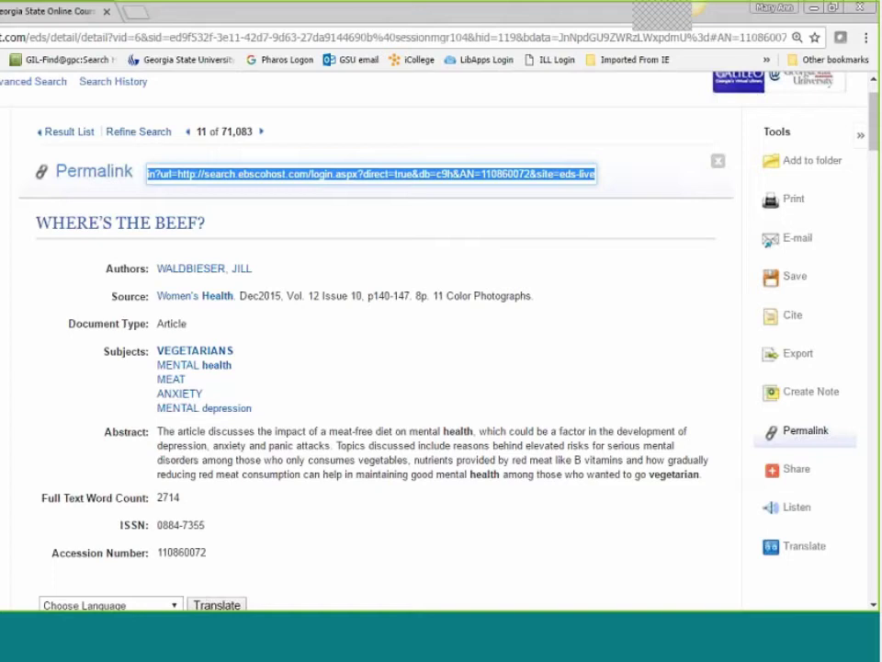
Hide and reopen the article's permalink, select the full link again, and clear the selection.
{"action": "left_click", "coordinate": [815, 441]}
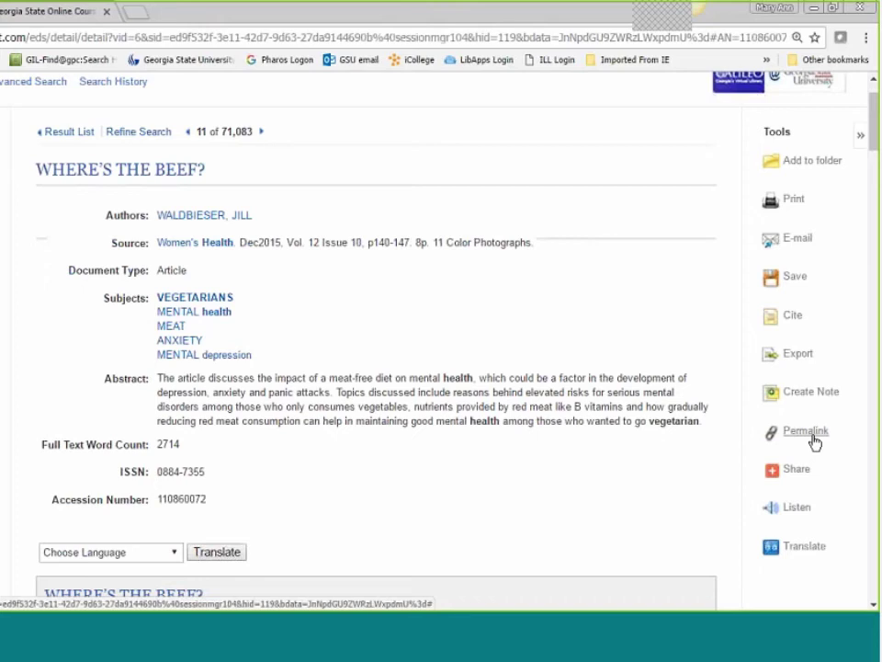
{"action": "left_click", "coordinate": [816, 441]}
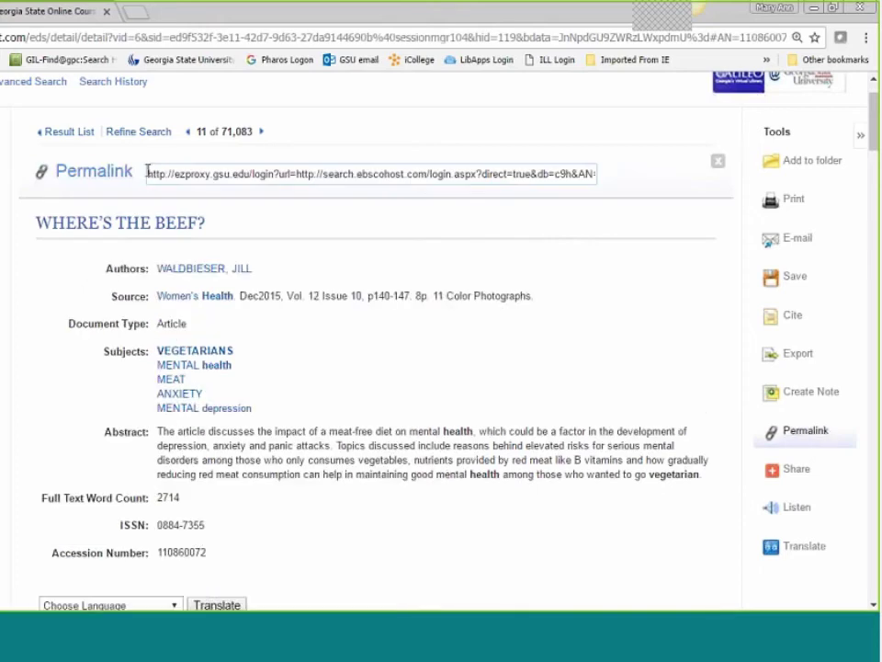
{"action": "left_click_drag", "start_coordinate": [147, 172], "coordinate": [623, 195]}
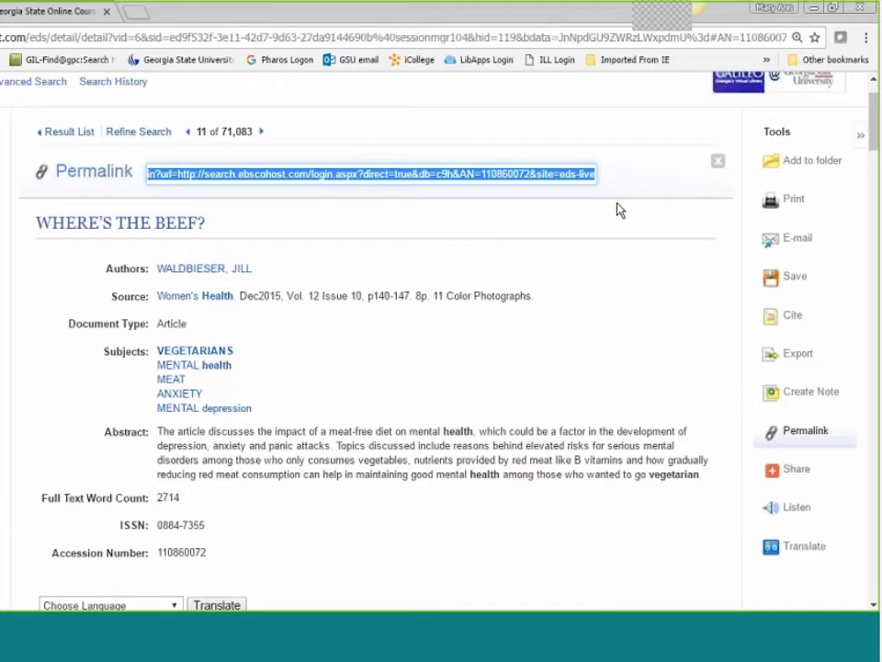
{"action": "left_click", "coordinate": [619, 211]}
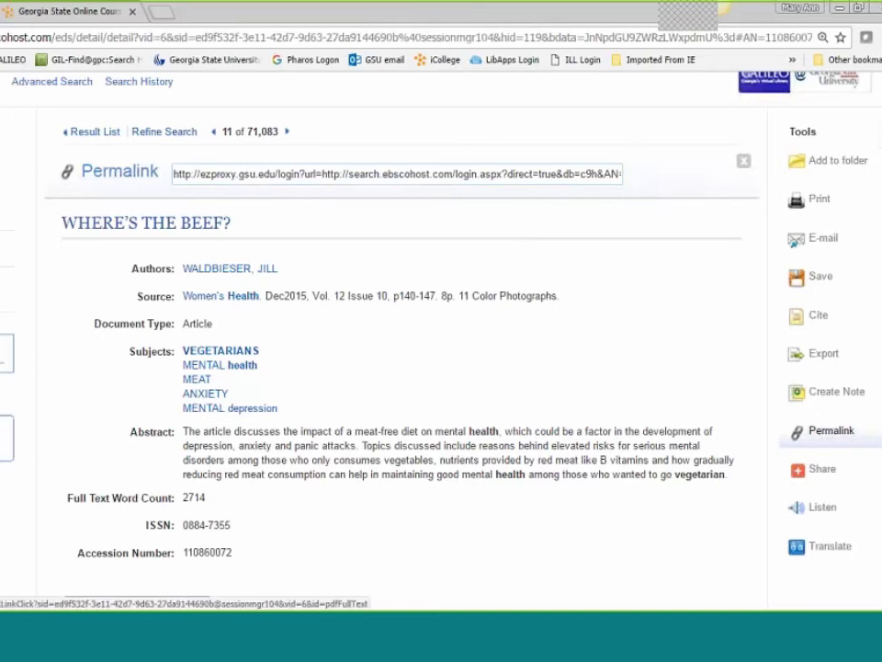
Open the PDF full text of "WHERE'S THE BEEF?", fit it to the page, and skim through to the closing copyright page.
{"action": "left_click", "coordinate": [73, 250]}
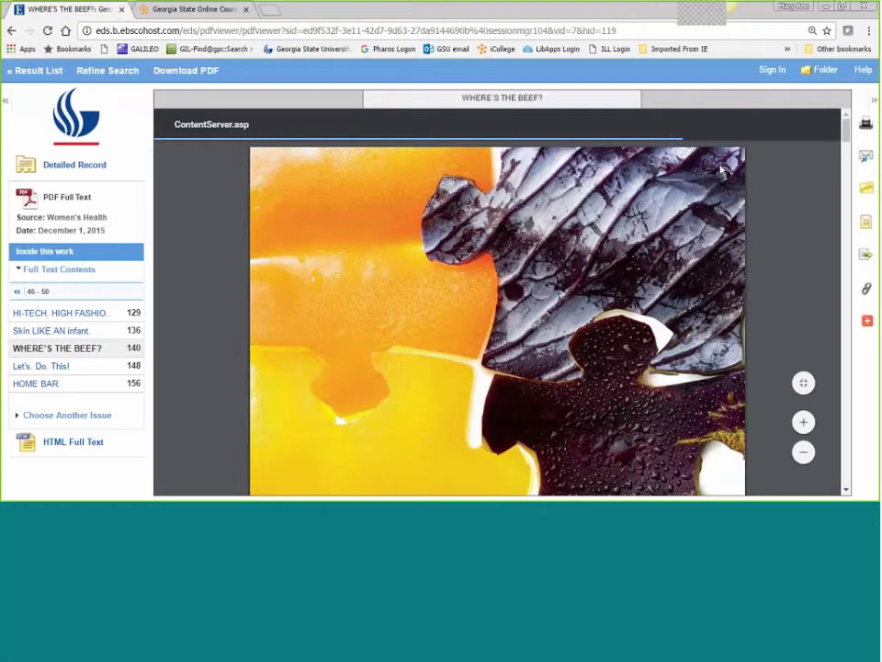
{"action": "left_click", "coordinate": [805, 388]}
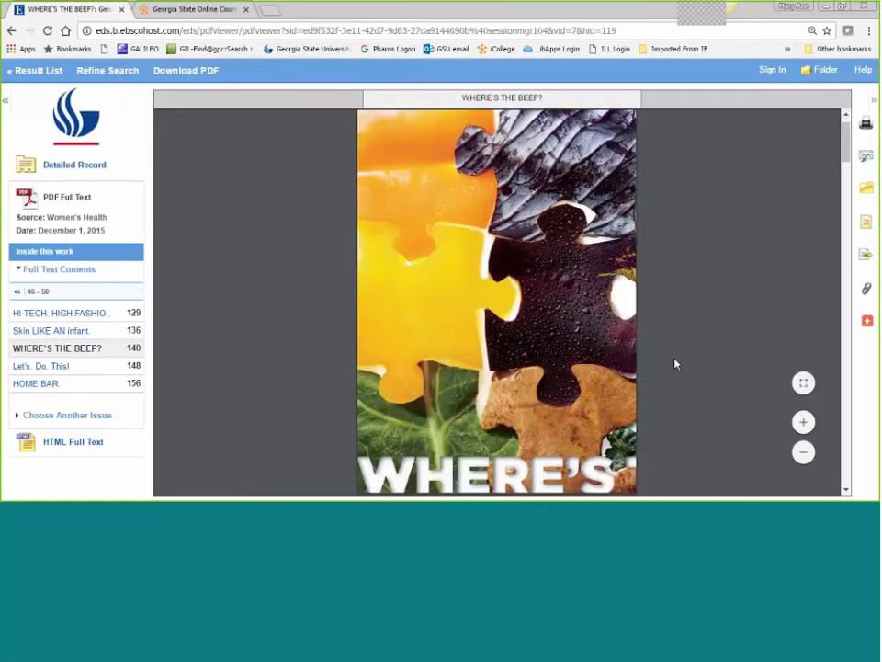
{"action": "scroll", "coordinate": [808, 203], "scroll_direction": "down", "scroll_amount": 2}
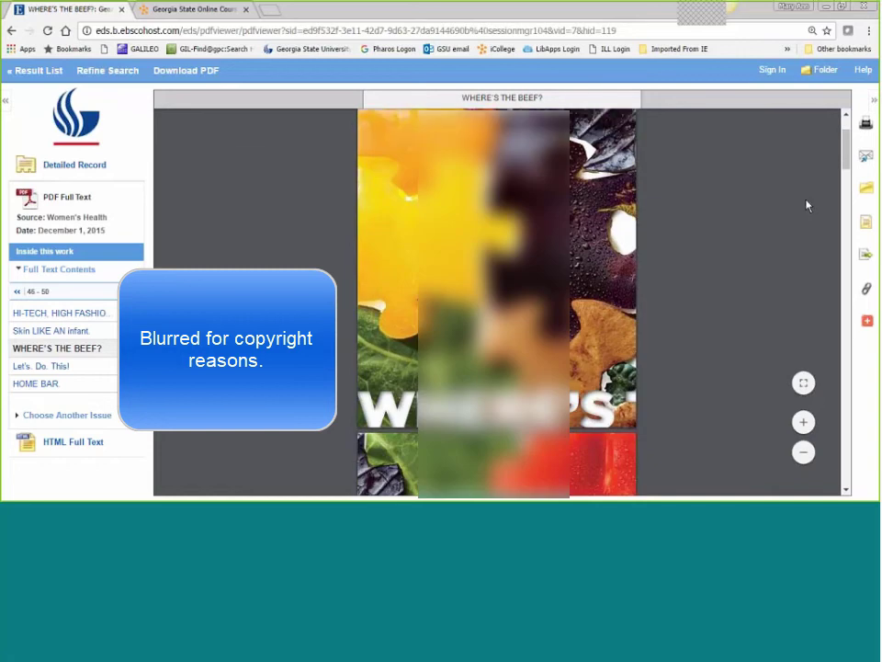
{"action": "left_click_drag", "start_coordinate": [847, 164], "coordinate": [847, 223]}
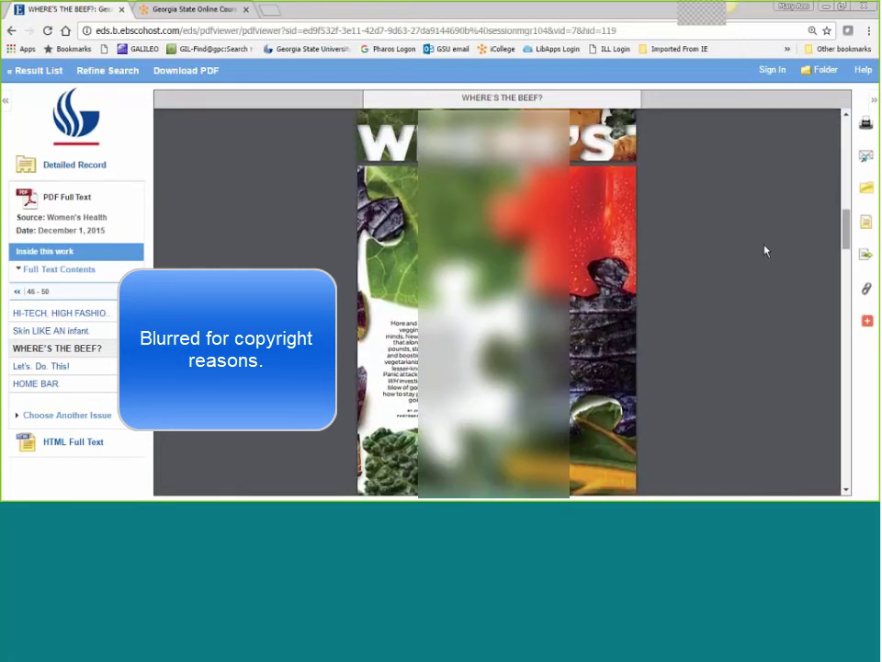
{"action": "scroll", "coordinate": [766, 249], "scroll_direction": "down", "scroll_amount": 5}
{"action": "scroll", "coordinate": [769, 256], "scroll_direction": "down", "scroll_amount": 7}
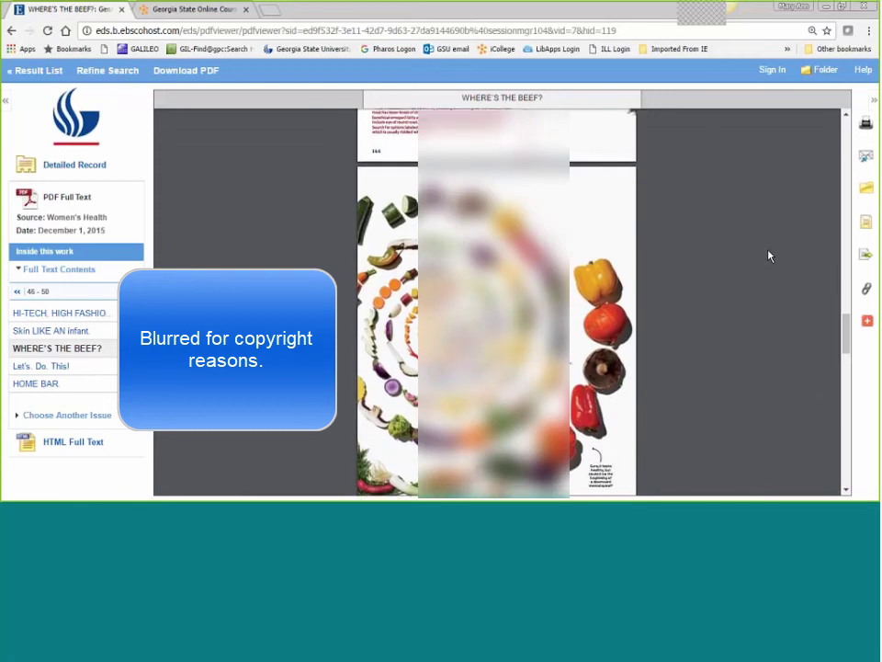
{"action": "scroll", "coordinate": [769, 256], "scroll_direction": "down", "scroll_amount": 5}
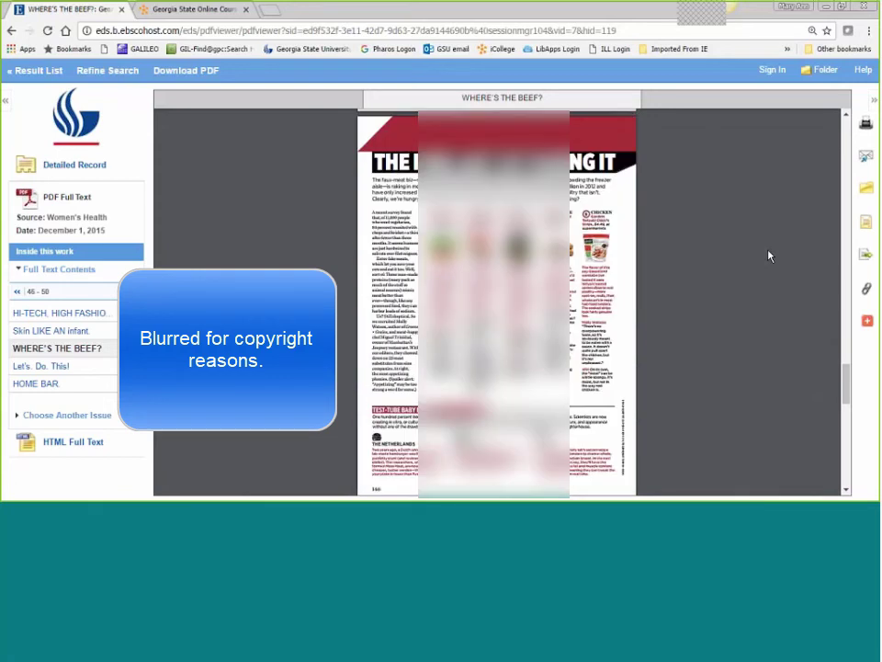
{"action": "scroll", "coordinate": [769, 257], "scroll_direction": "down", "scroll_amount": 8}
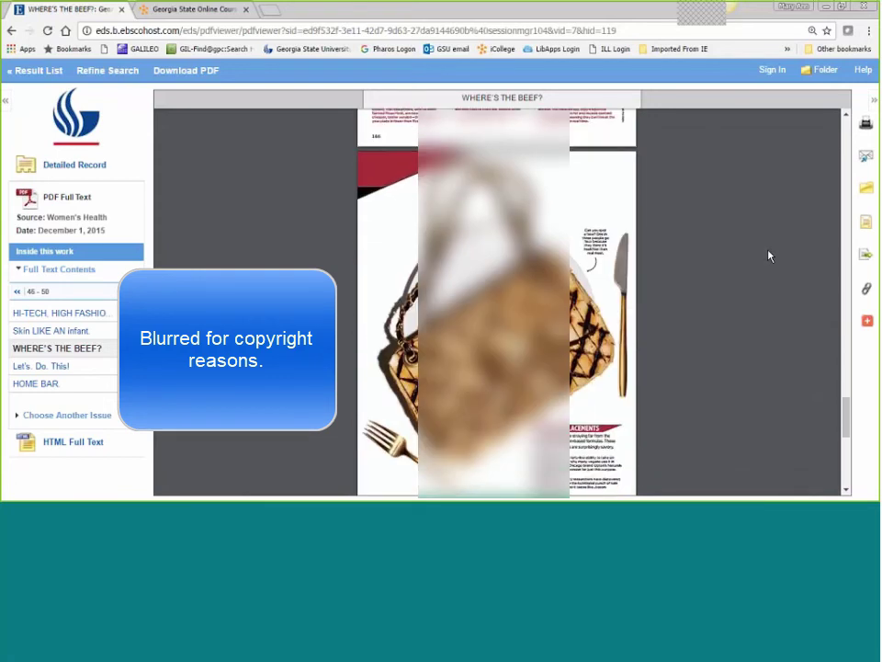
{"action": "scroll", "coordinate": [769, 257], "scroll_direction": "down", "scroll_amount": 3}
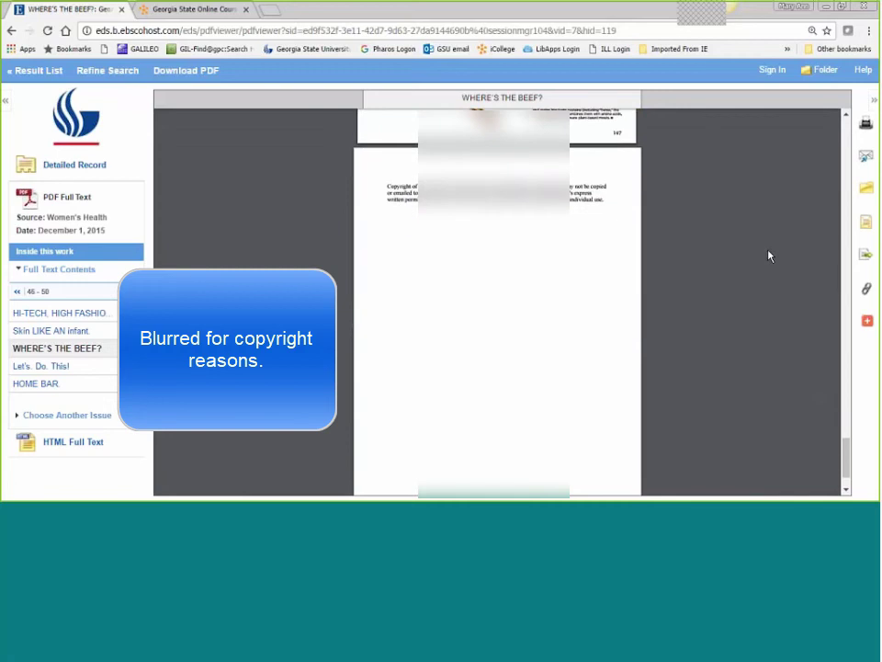
Go back to the PDF's first page and examine the opening spread and first text page of the article.
{"action": "scroll", "coordinate": [769, 256], "scroll_direction": "up", "scroll_amount": 5}
{"action": "scroll", "coordinate": [769, 256], "scroll_direction": "up", "scroll_amount": 10}
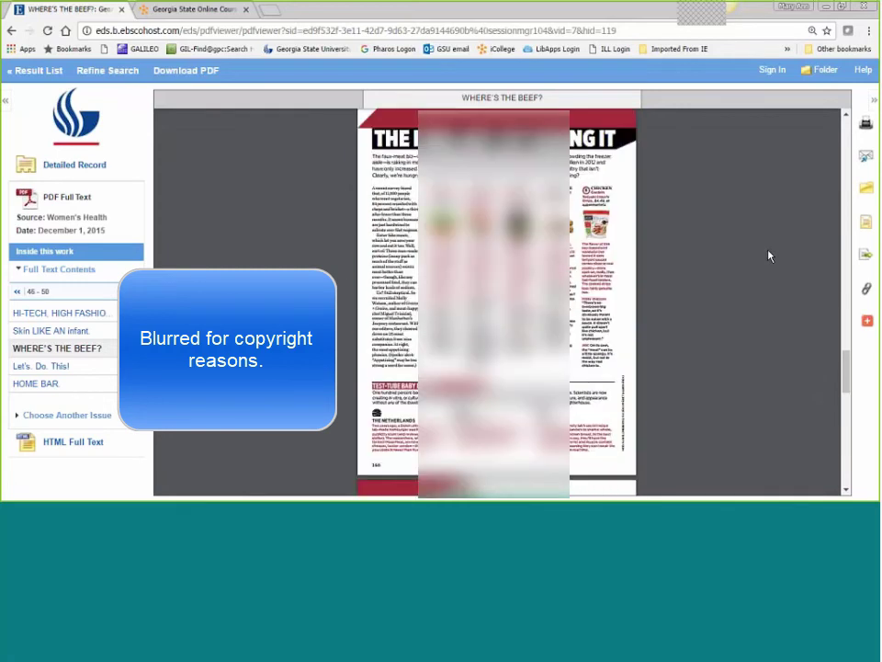
{"action": "scroll", "coordinate": [770, 259], "scroll_direction": "up", "scroll_amount": 5}
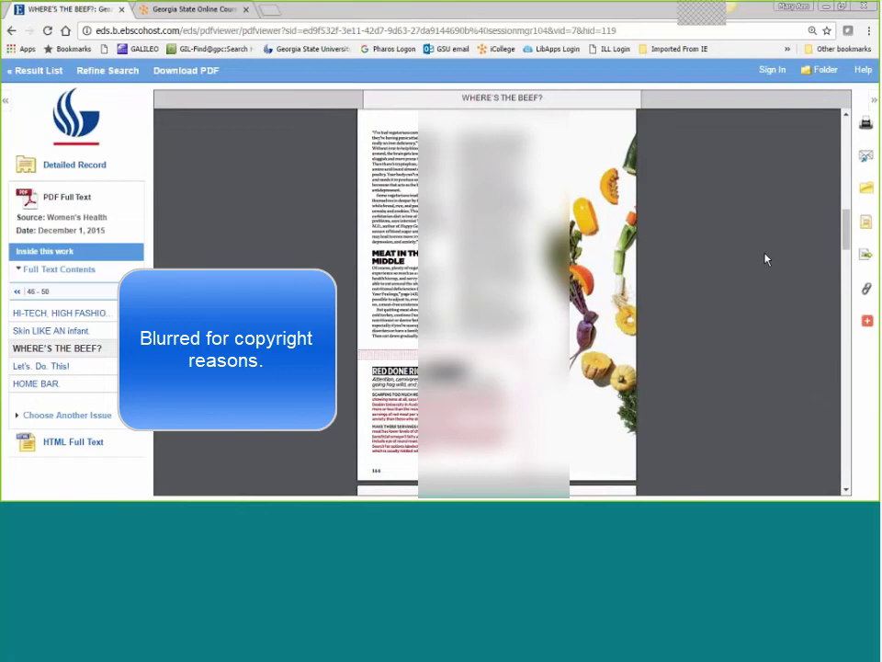
{"action": "scroll", "coordinate": [767, 258], "scroll_direction": "up", "scroll_amount": 5}
{"action": "scroll", "coordinate": [764, 283], "scroll_direction": "up", "scroll_amount": 5}
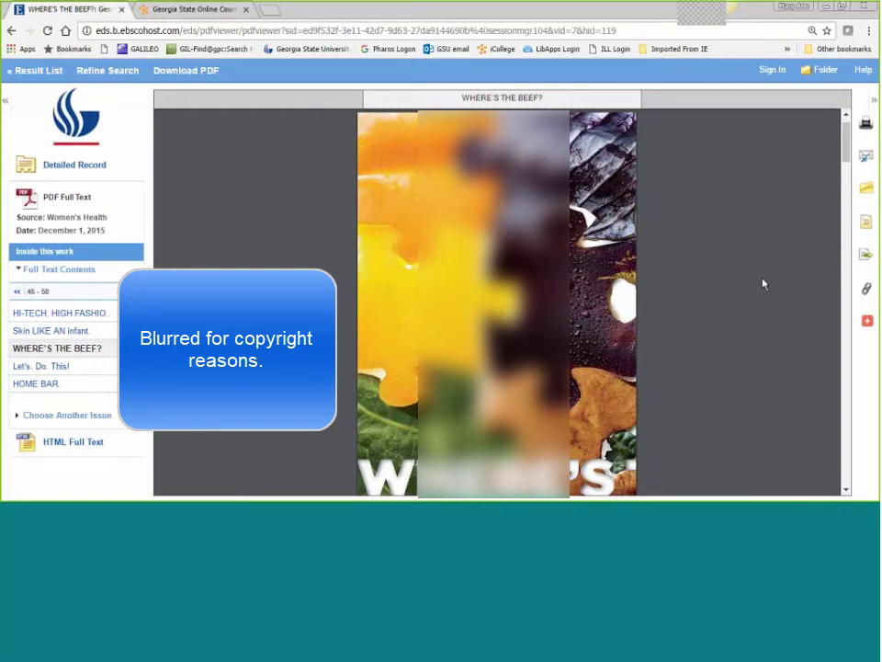
{"action": "scroll", "coordinate": [758, 288], "scroll_direction": "down", "scroll_amount": 4}
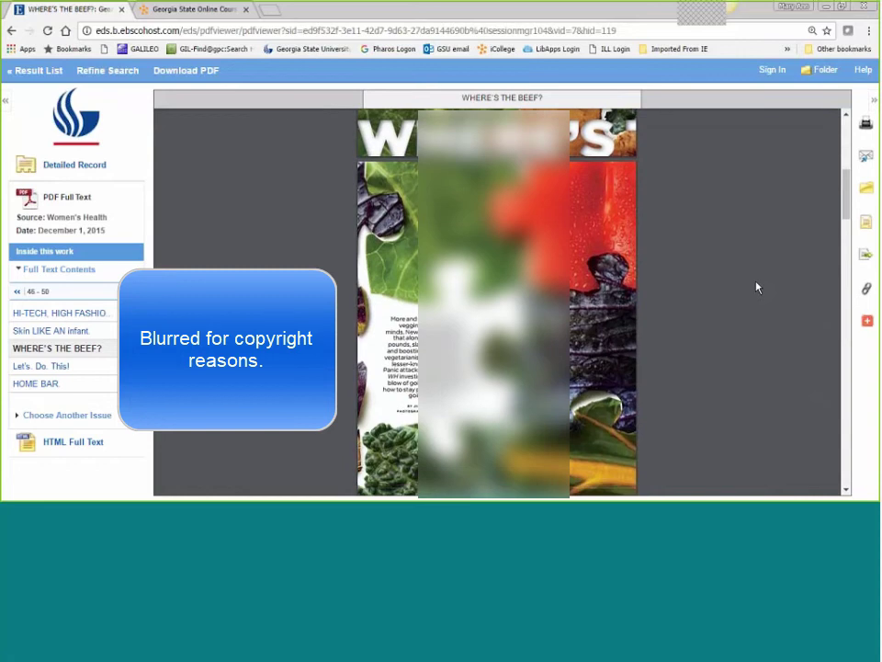
{"action": "scroll", "coordinate": [757, 288], "scroll_direction": "down", "scroll_amount": 5}
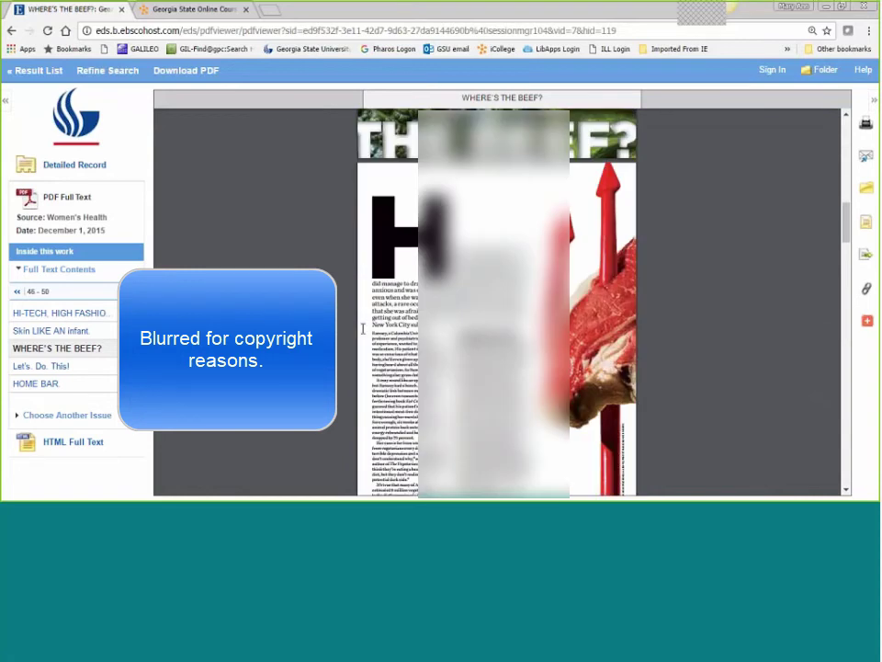
{"action": "scroll", "coordinate": [666, 236], "scroll_direction": "down", "scroll_amount": 3}
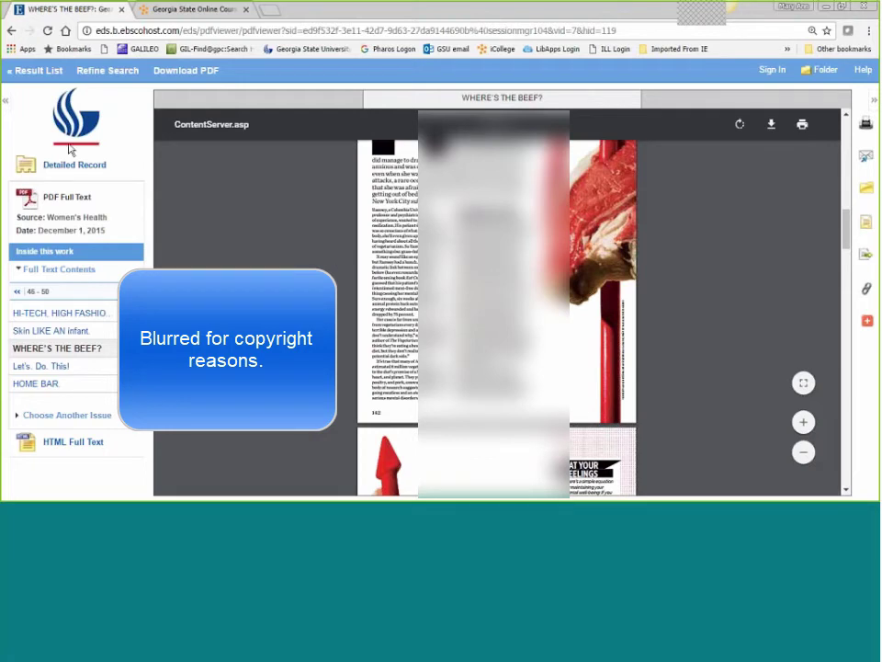
Leave the PDF for the article record, return to the result list, and go back up to the earlier results.
{"action": "right_click", "coordinate": [12, 33]}
{"action": "left_click", "coordinate": [12, 32]}
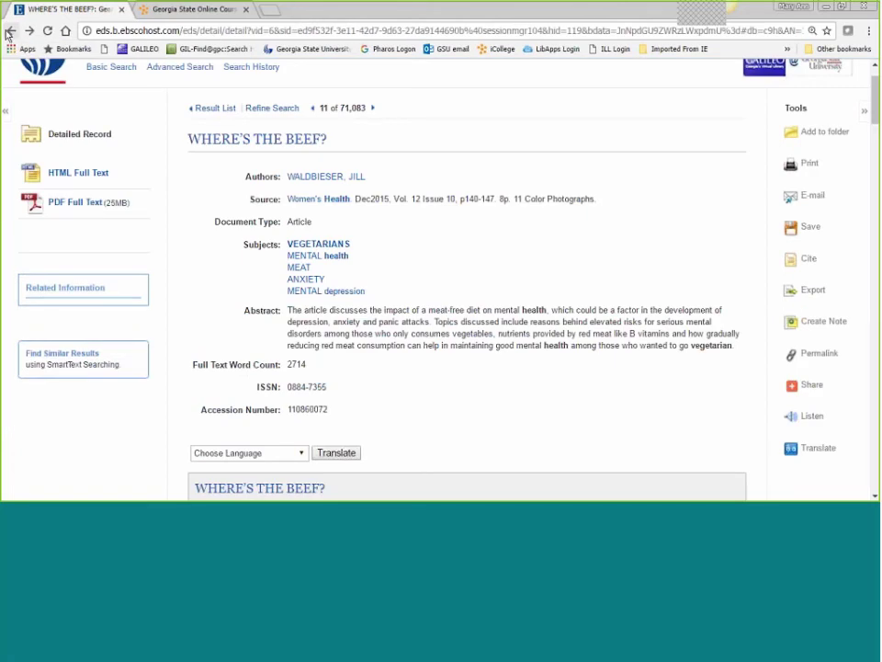
{"action": "left_click", "coordinate": [212, 108]}
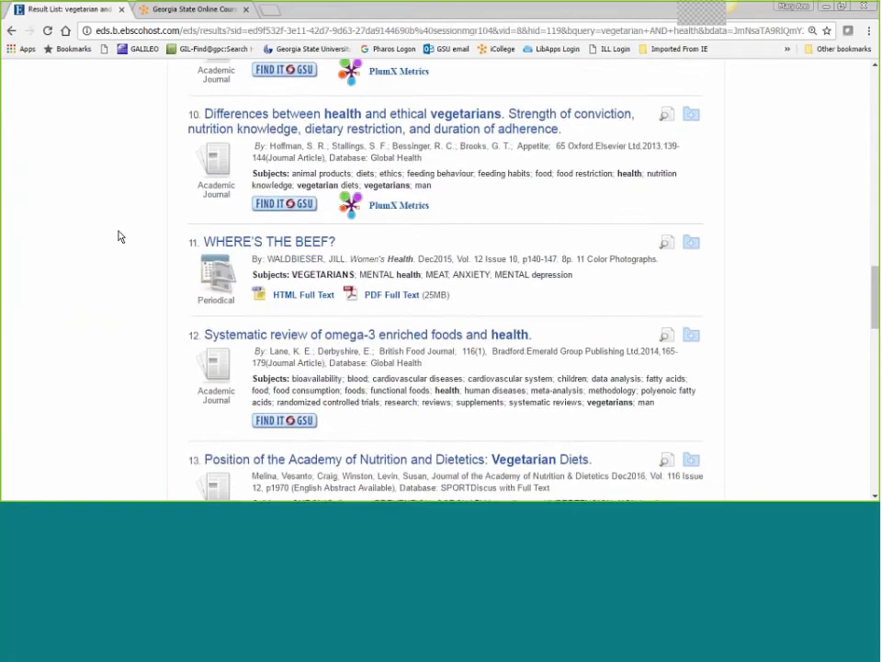
{"action": "scroll", "coordinate": [118, 237], "scroll_direction": "up", "scroll_amount": 6}
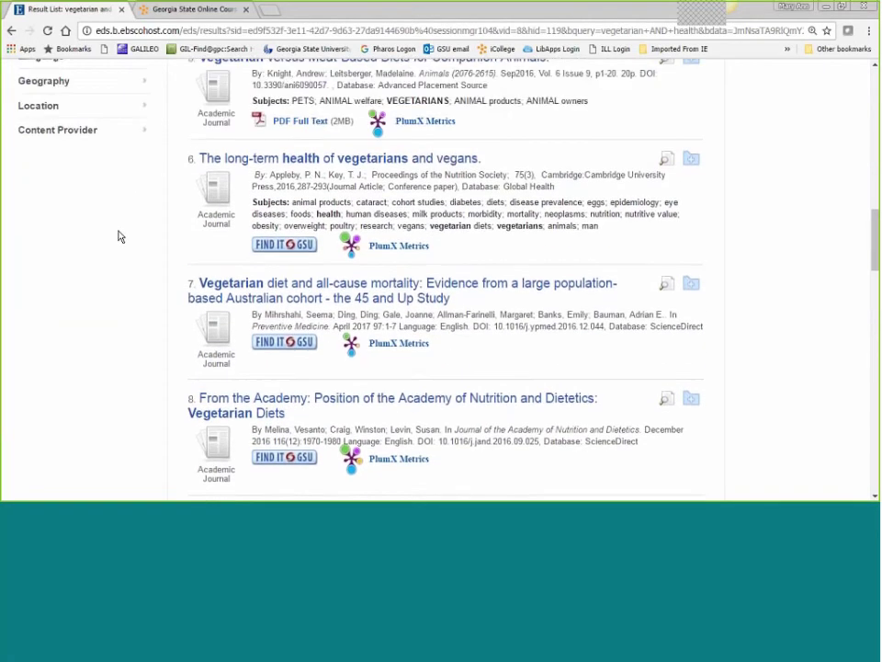
Limit the search results to the eBooks source type.
{"action": "scroll", "coordinate": [118, 236], "scroll_direction": "up", "scroll_amount": 1}
{"action": "scroll", "coordinate": [119, 236], "scroll_direction": "up", "scroll_amount": 2}
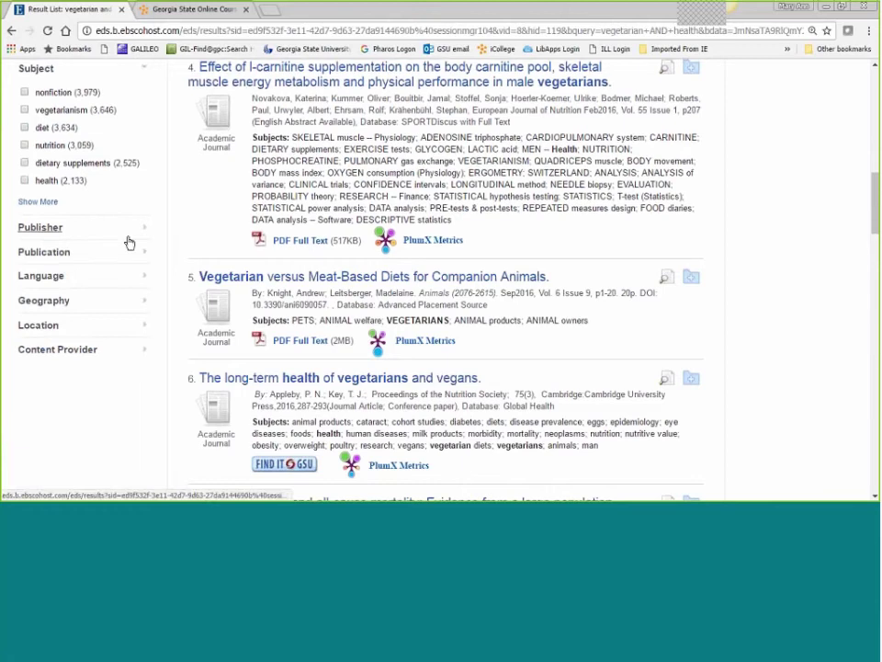
{"action": "scroll", "coordinate": [81, 195], "scroll_direction": "up", "scroll_amount": 10}
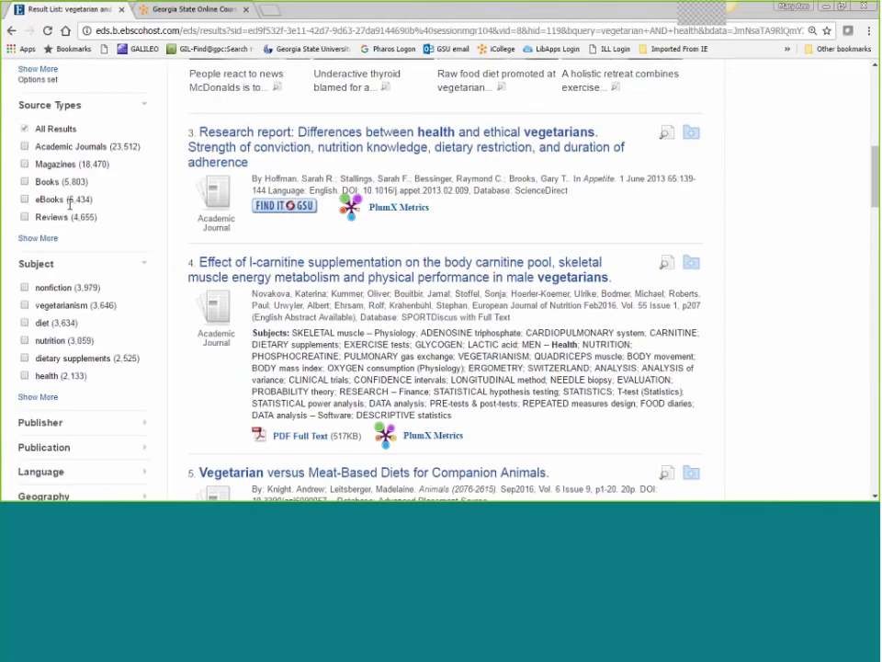
{"action": "left_click", "coordinate": [25, 199]}
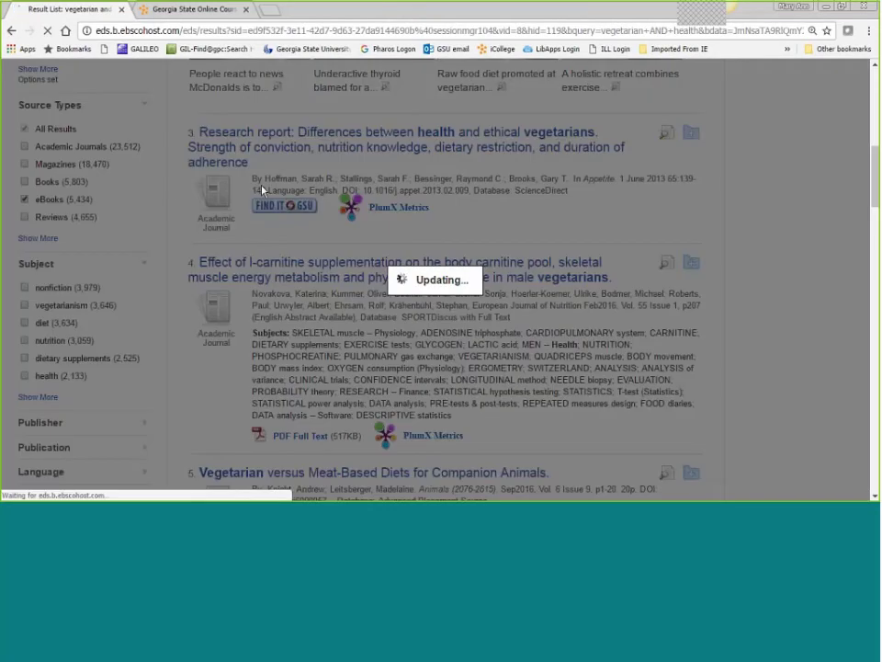
Browse the eBook results and open the record for "The Paleo Vegetarian Diet : A Healthy Weight Loss and Healthy Living".
{"action": "scroll", "coordinate": [388, 227], "scroll_direction": "down", "scroll_amount": 1}
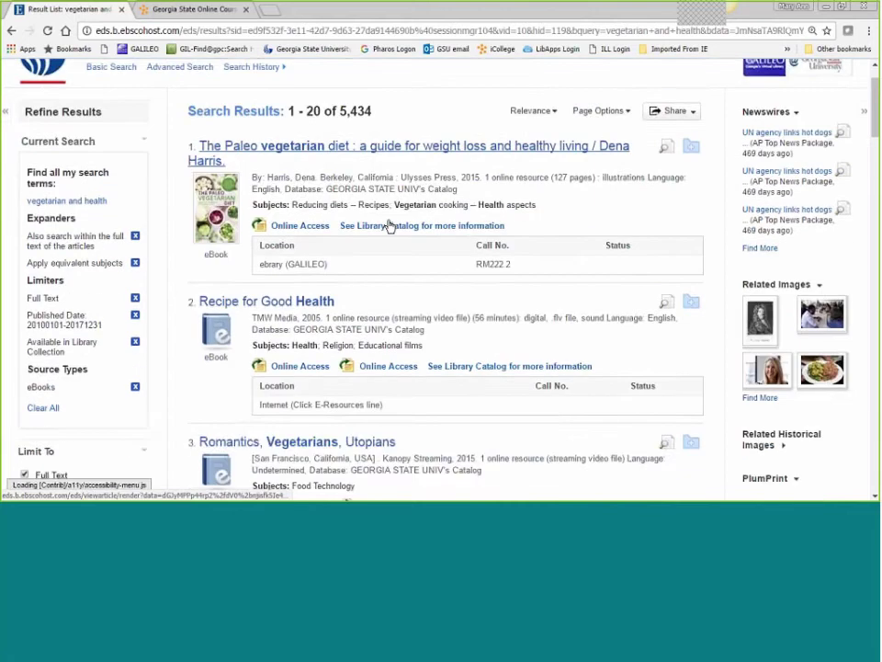
{"action": "scroll", "coordinate": [389, 226], "scroll_direction": "down", "scroll_amount": 7}
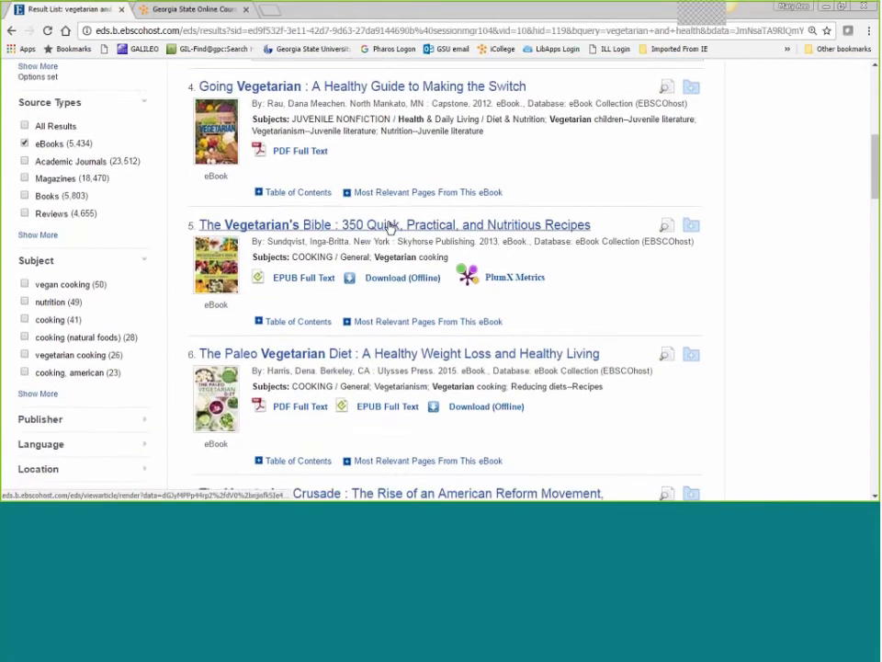
{"action": "scroll", "coordinate": [391, 226], "scroll_direction": "down", "scroll_amount": 2}
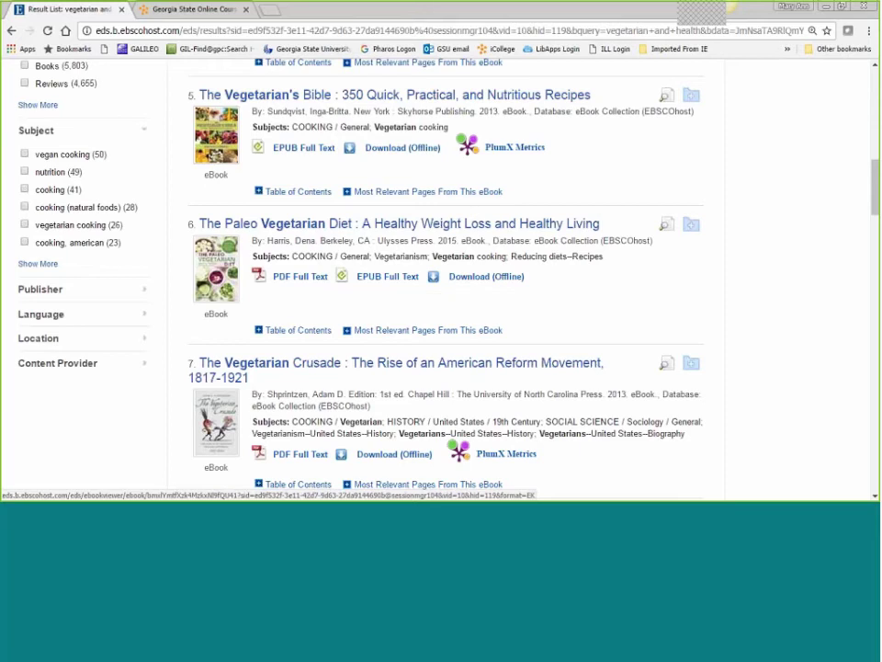
{"action": "left_click", "coordinate": [276, 224]}
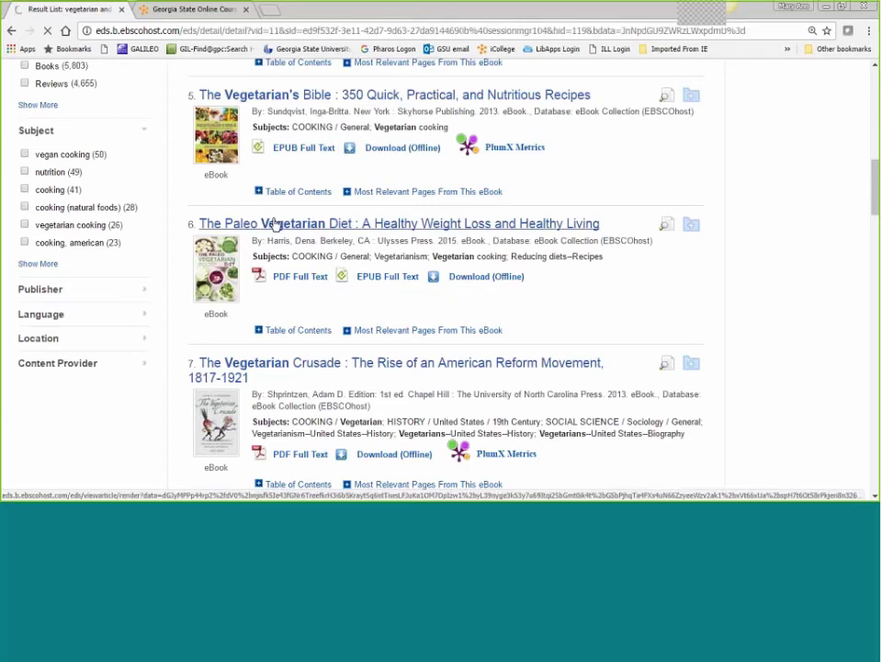
Examine the eBook record's description, publication details, most relevant pages and table of contents.
{"action": "scroll", "coordinate": [423, 247], "scroll_direction": "down", "scroll_amount": 3}
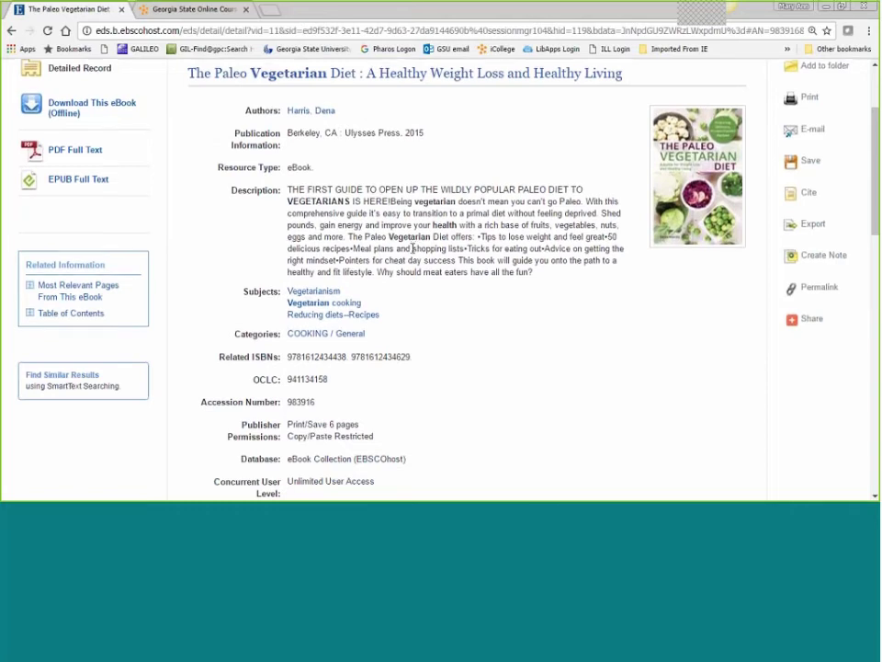
{"action": "scroll", "coordinate": [413, 246], "scroll_direction": "down", "scroll_amount": 6}
{"action": "scroll", "coordinate": [411, 229], "scroll_direction": "down", "scroll_amount": 5}
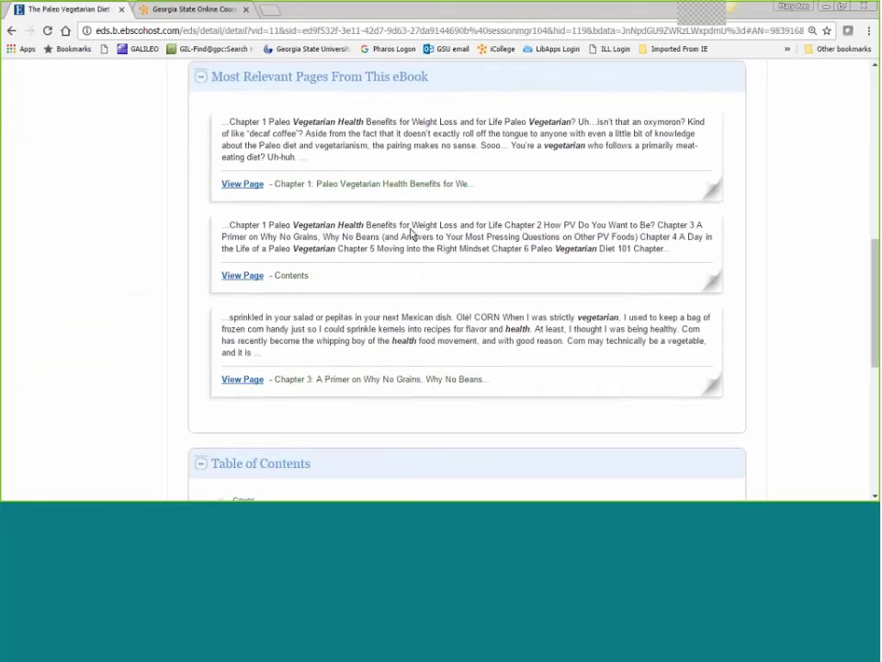
{"action": "scroll", "coordinate": [411, 236], "scroll_direction": "up", "scroll_amount": 12}
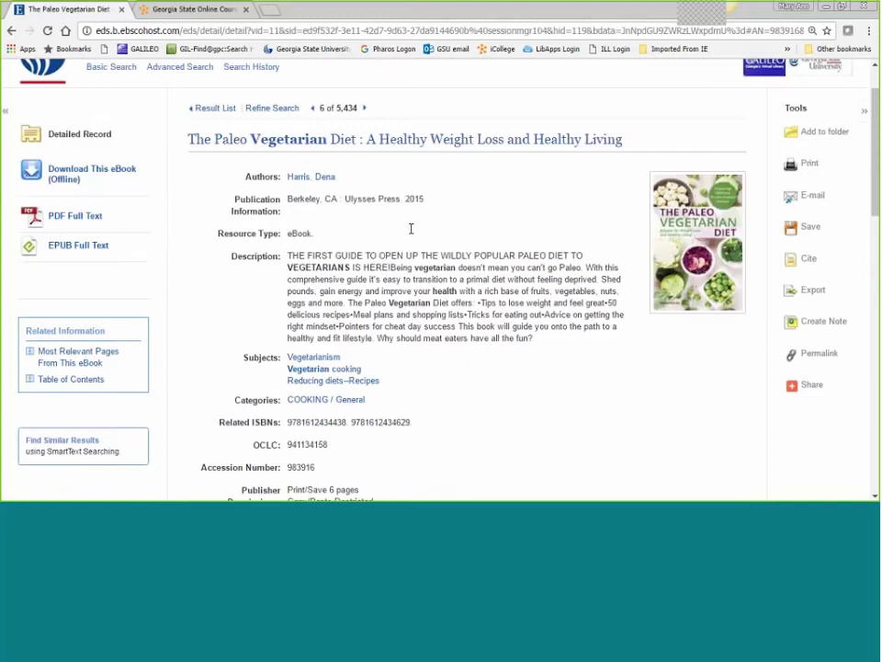
{"action": "scroll", "coordinate": [411, 228], "scroll_direction": "down", "scroll_amount": 6}
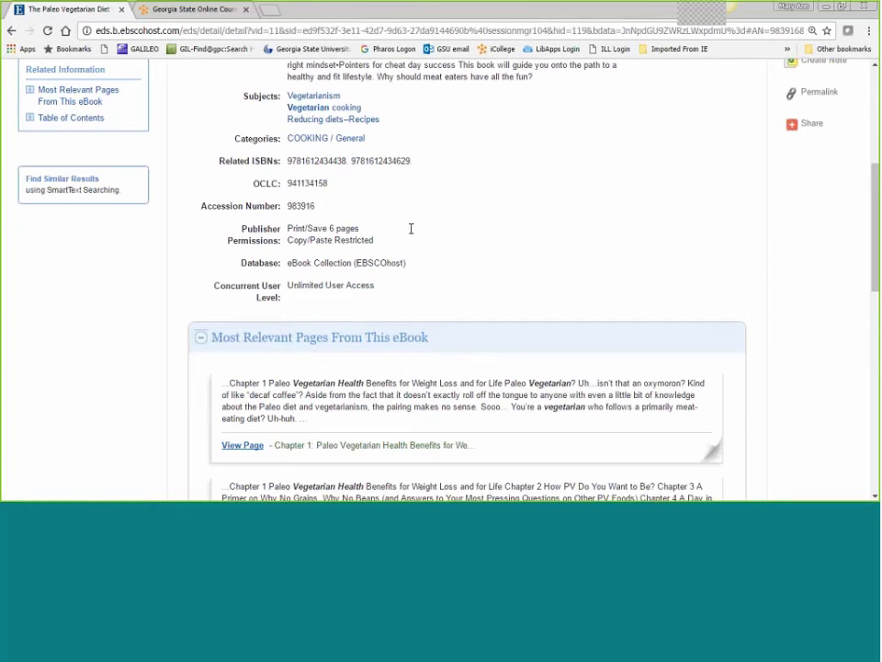
{"action": "scroll", "coordinate": [411, 230], "scroll_direction": "down", "scroll_amount": 4}
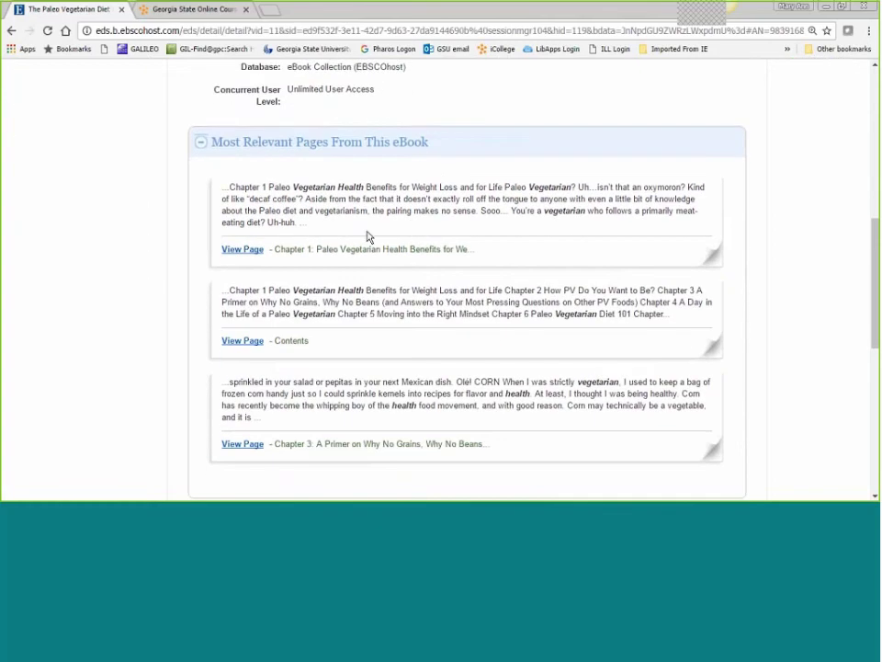
{"action": "scroll", "coordinate": [346, 233], "scroll_direction": "down", "scroll_amount": 3}
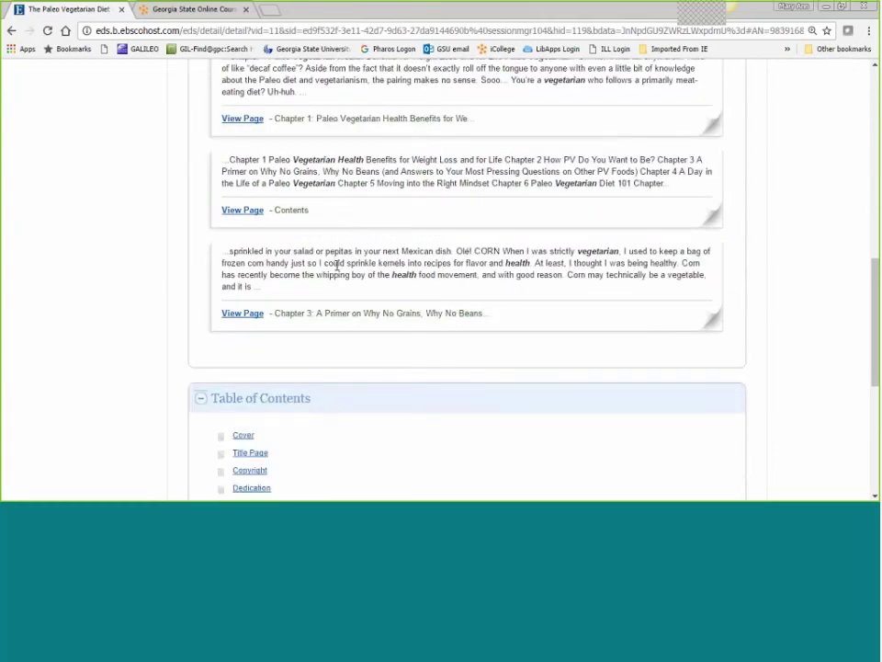
{"action": "scroll", "coordinate": [337, 264], "scroll_direction": "down", "scroll_amount": 4}
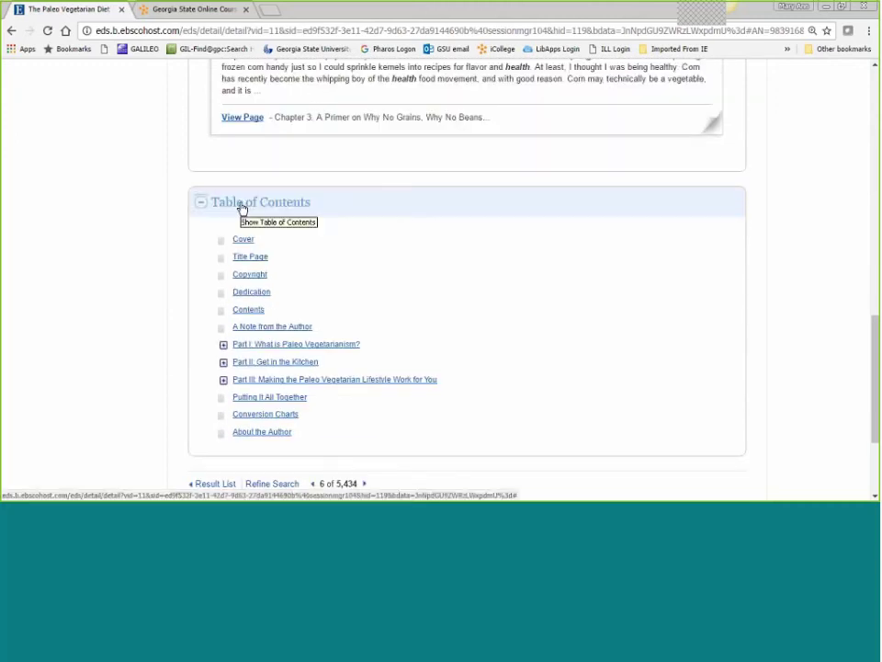
Expand Part I and Part II in the eBook's table of contents and review their chapters.
{"action": "scroll", "coordinate": [305, 239], "scroll_direction": "down", "scroll_amount": 4}
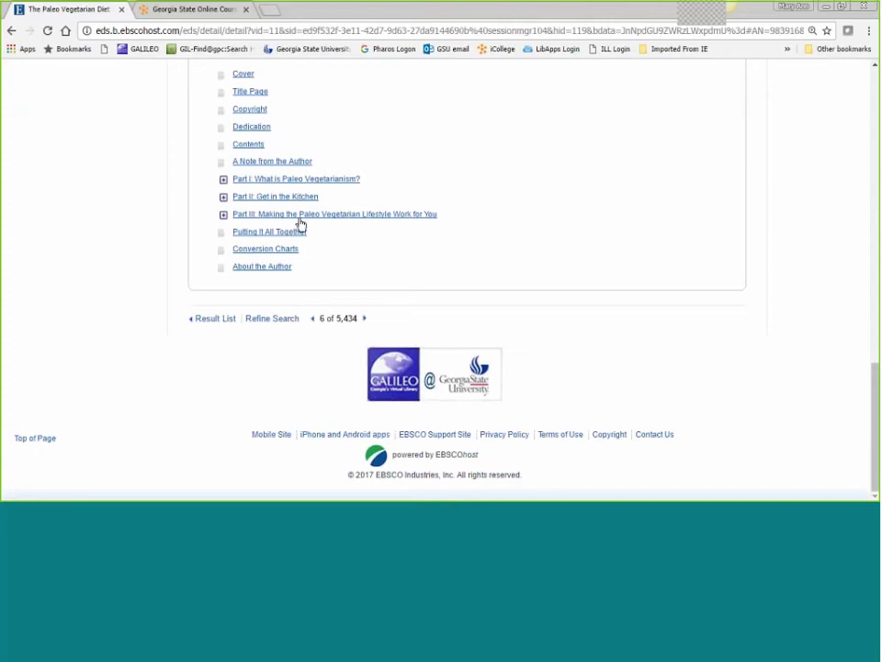
{"action": "left_click", "coordinate": [223, 179]}
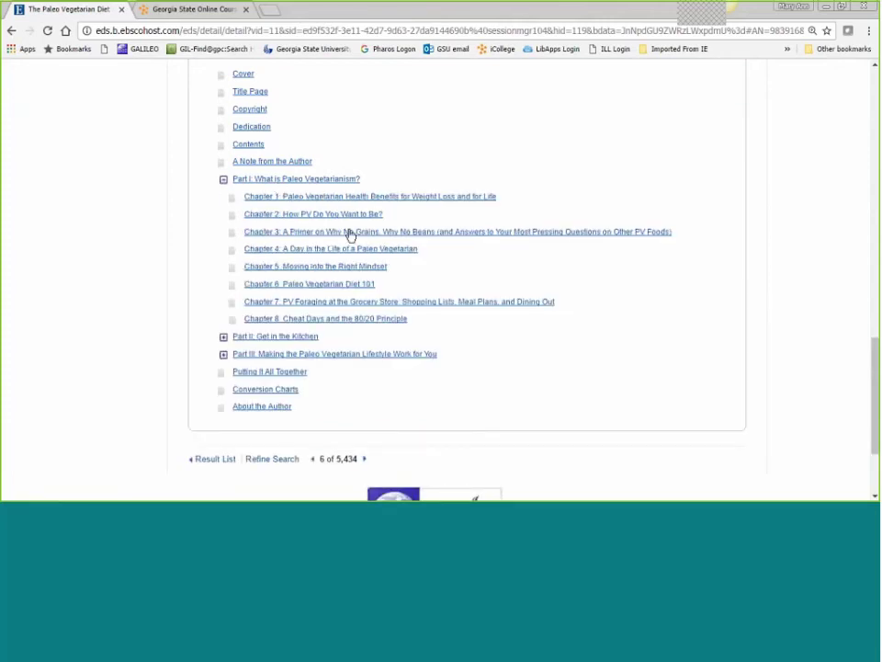
{"action": "left_click", "coordinate": [222, 337]}
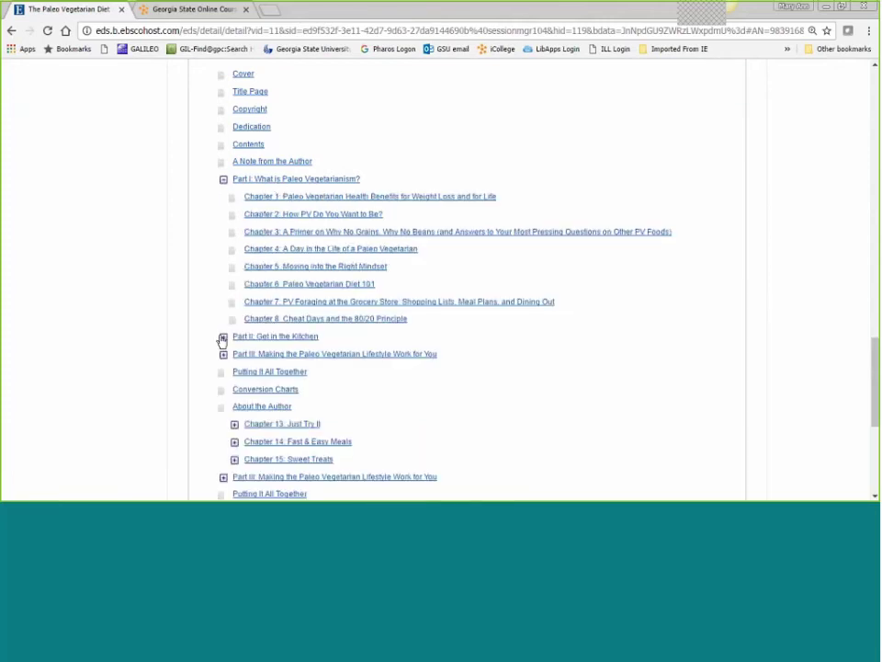
{"action": "scroll", "coordinate": [424, 315], "scroll_direction": "down", "scroll_amount": 3}
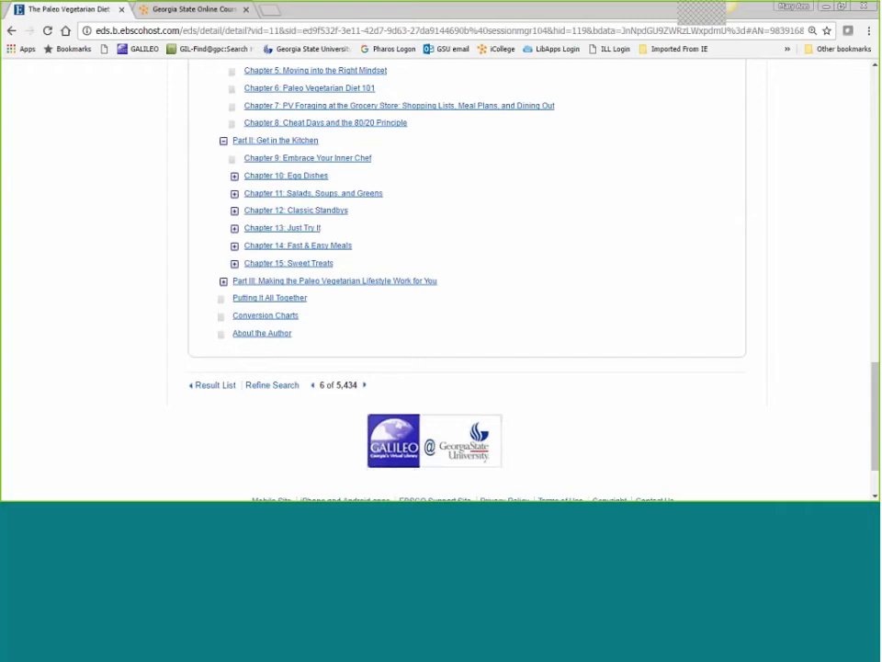
{"action": "scroll", "coordinate": [328, 210], "scroll_direction": "up", "scroll_amount": 1}
{"action": "scroll", "coordinate": [328, 210], "scroll_direction": "up", "scroll_amount": 2}
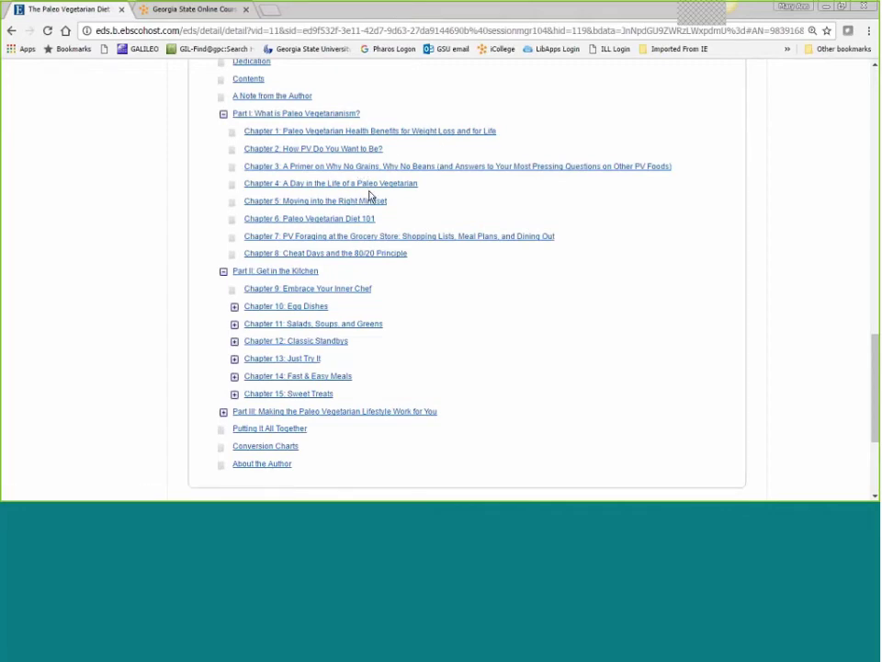
{"action": "scroll", "coordinate": [392, 198], "scroll_direction": "up", "scroll_amount": 1}
{"action": "scroll", "coordinate": [392, 199], "scroll_direction": "up", "scroll_amount": 8}
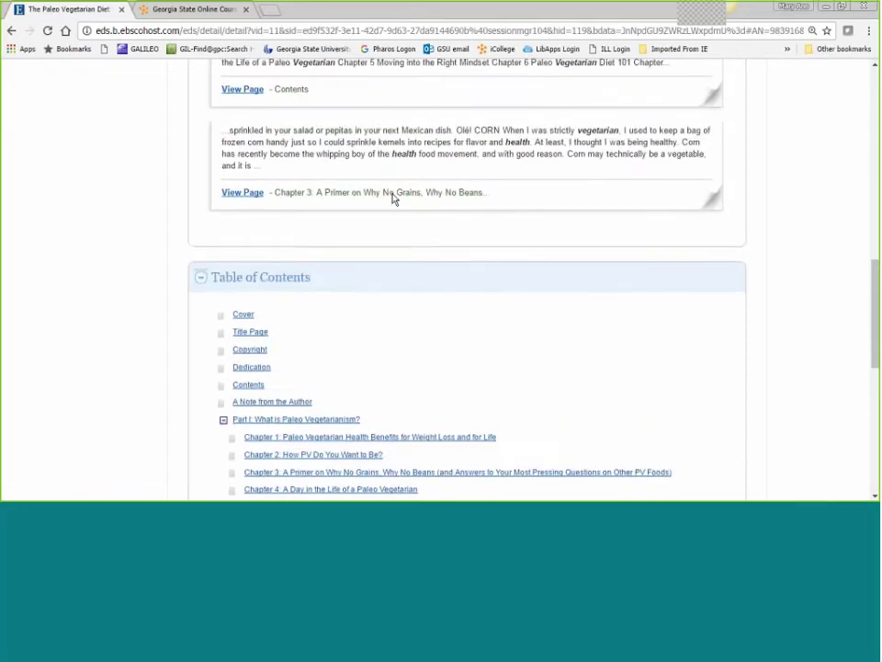
{"action": "scroll", "coordinate": [347, 206], "scroll_direction": "down", "scroll_amount": 7}
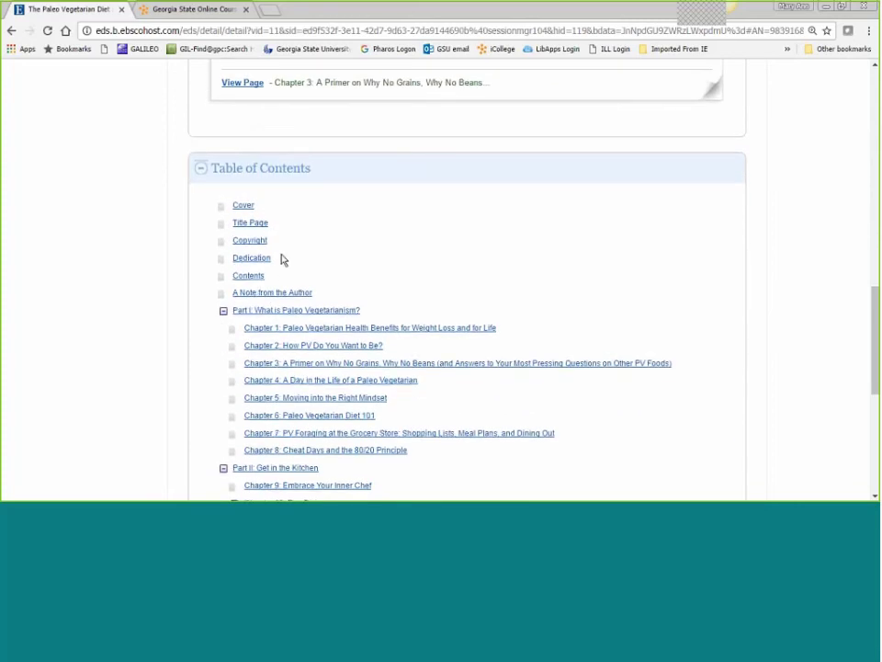
Review the record's full-text and download options and publisher permissions, highlighting the concurrent user level value.
{"action": "scroll", "coordinate": [281, 257], "scroll_direction": "up", "scroll_amount": 8}
{"action": "scroll", "coordinate": [282, 256], "scroll_direction": "up", "scroll_amount": 5}
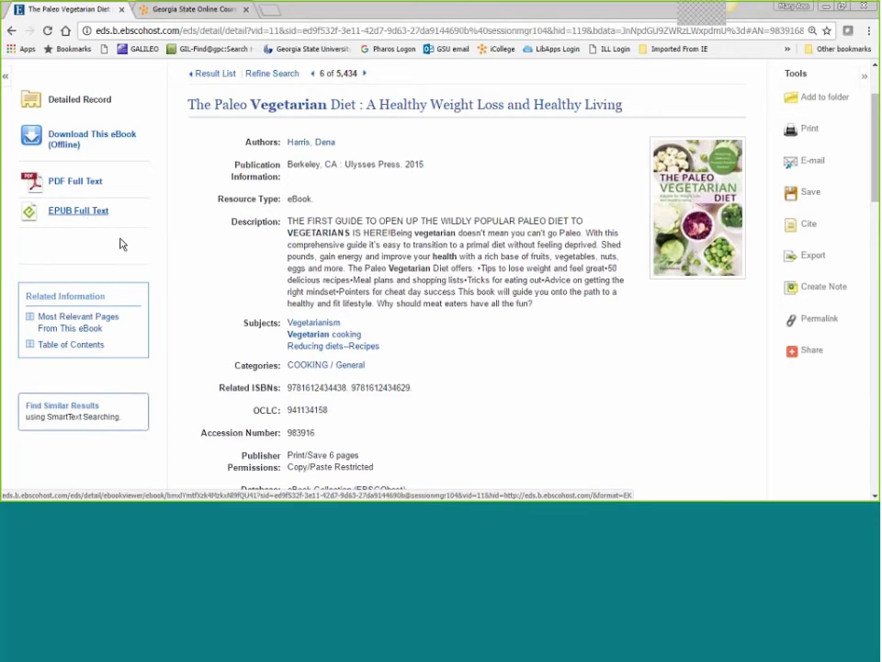
{"action": "scroll", "coordinate": [313, 317], "scroll_direction": "down", "scroll_amount": 3}
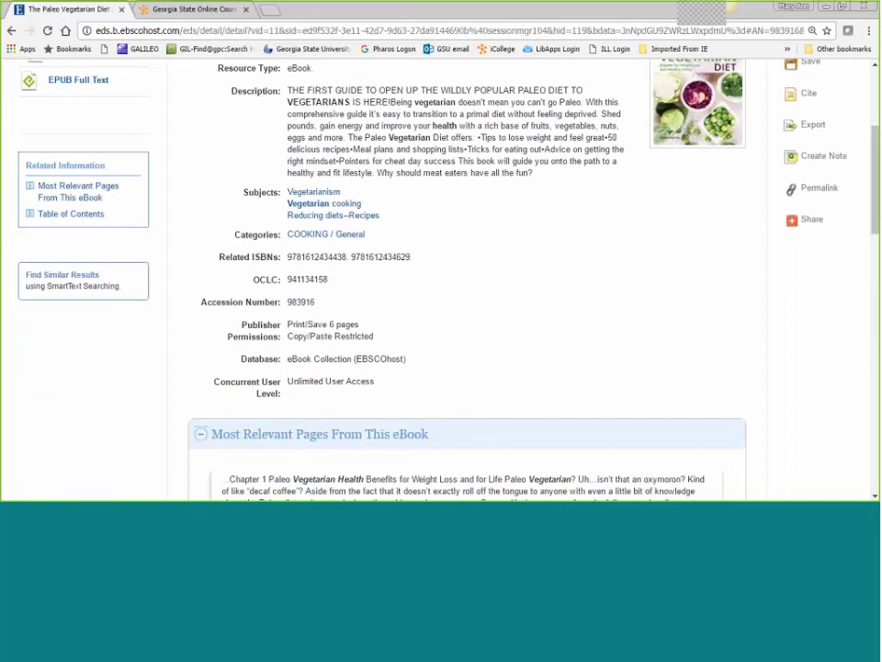
{"action": "left_click_drag", "start_coordinate": [288, 381], "coordinate": [374, 398]}
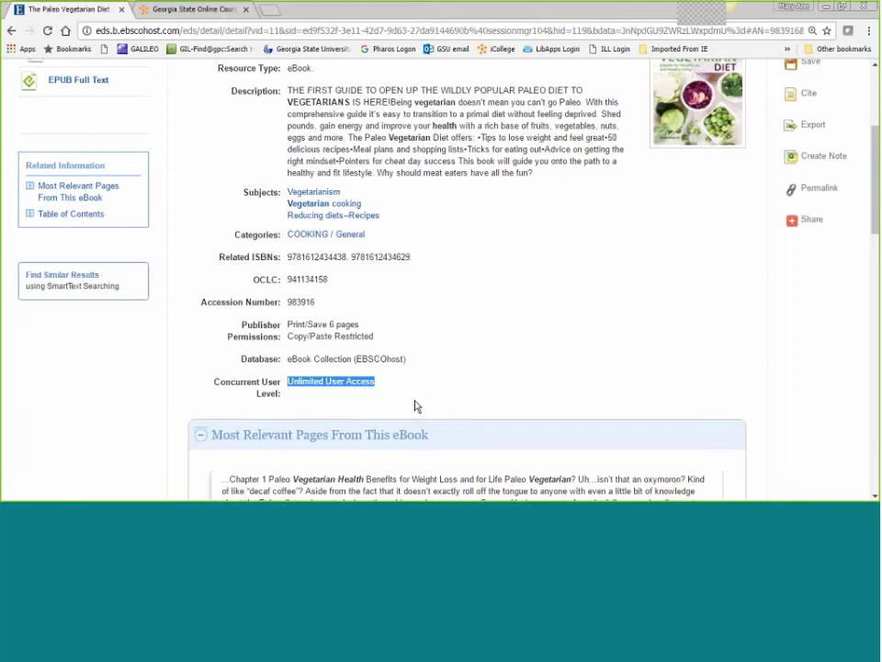
{"action": "scroll", "coordinate": [414, 406], "scroll_direction": "up", "scroll_amount": 1}
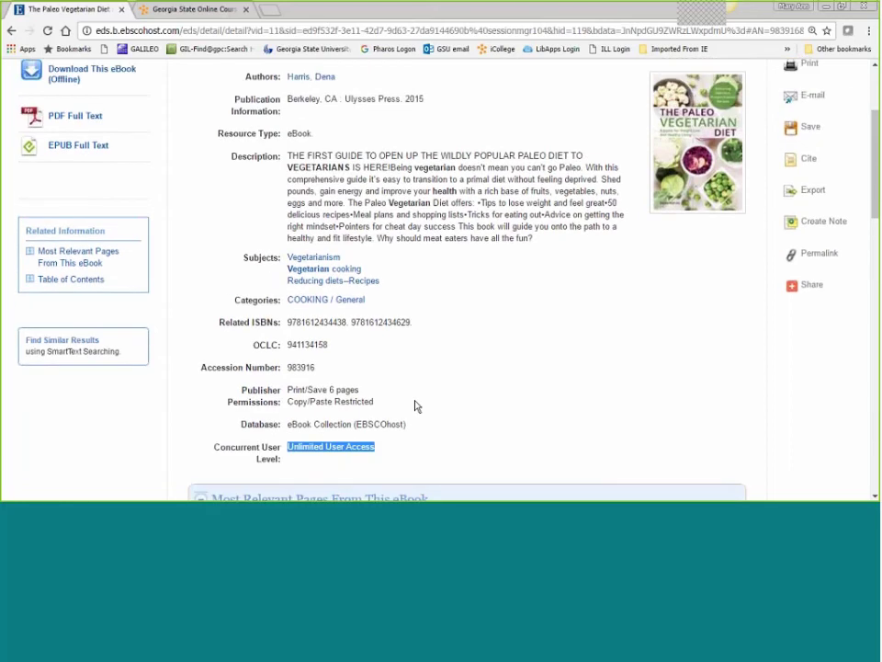
{"action": "scroll", "coordinate": [415, 406], "scroll_direction": "up", "scroll_amount": 1}
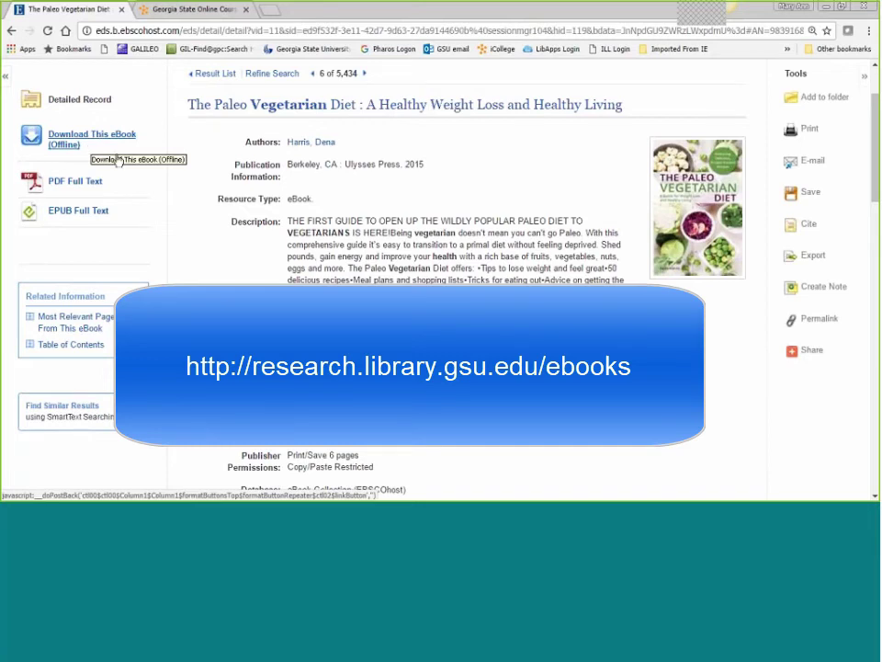
{"action": "scroll", "coordinate": [294, 233], "scroll_direction": "down", "scroll_amount": 1}
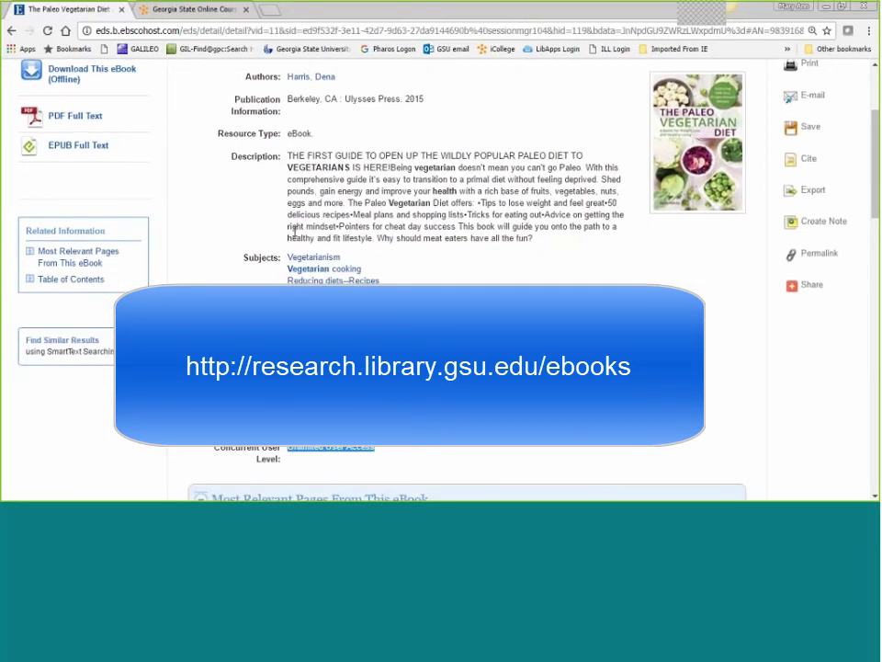
{"action": "scroll", "coordinate": [294, 234], "scroll_direction": "down", "scroll_amount": 1}
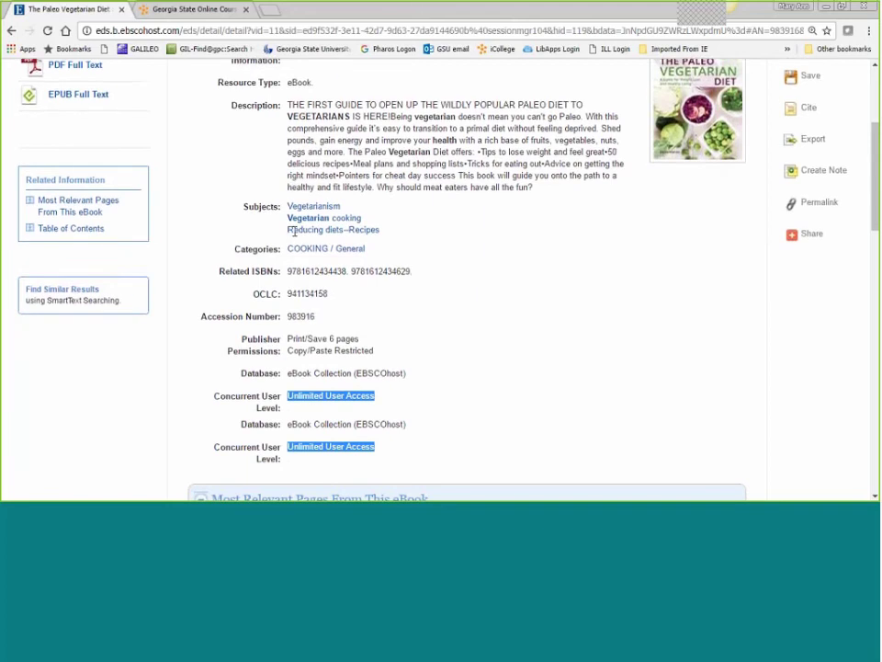
Open the eBook's PDF full text, expand Part I in its contents, and go to Chapter 1.
{"action": "scroll", "coordinate": [350, 286], "scroll_direction": "up", "scroll_amount": 3}
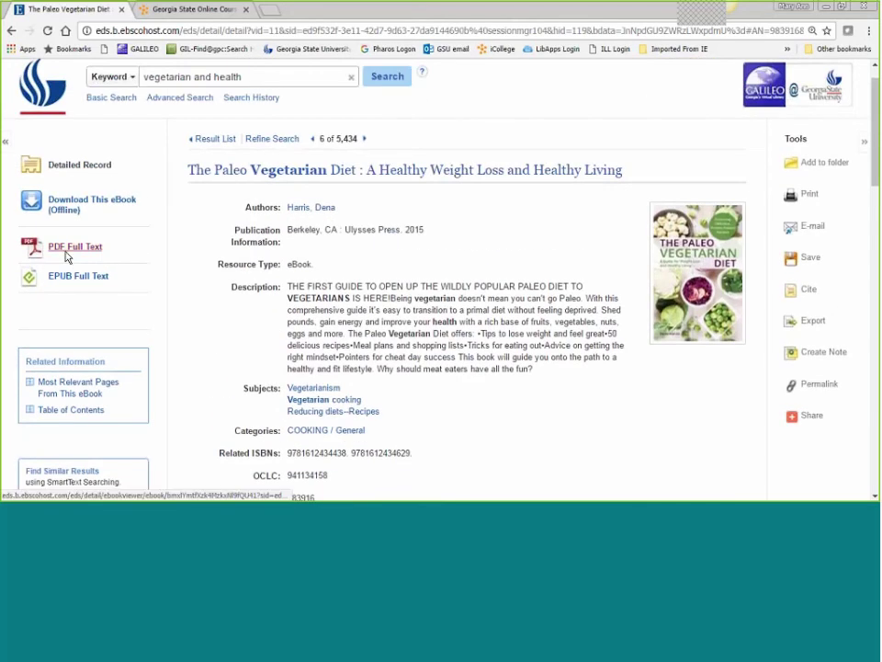
{"action": "left_click", "coordinate": [66, 257]}
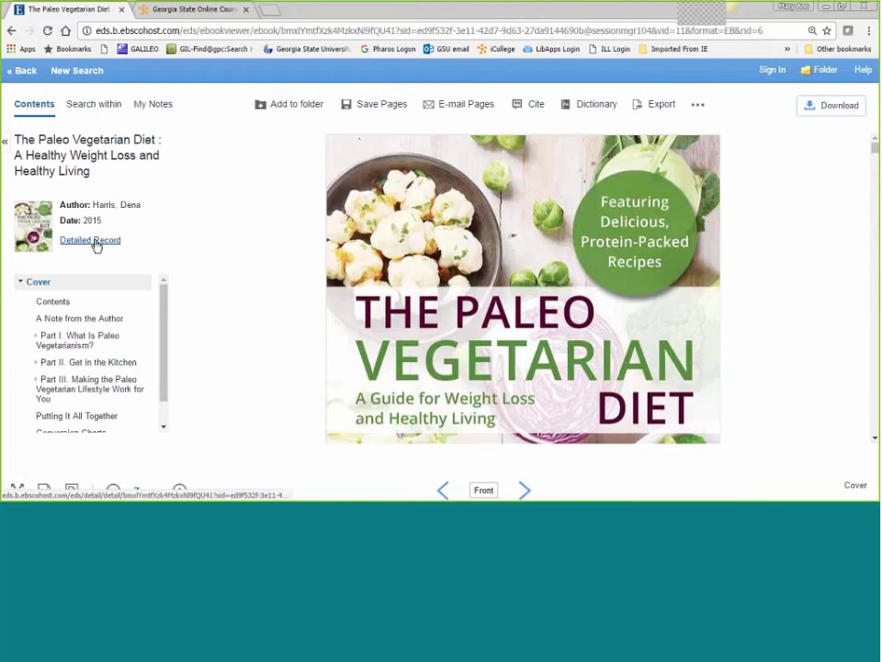
{"action": "scroll", "coordinate": [166, 326], "scroll_direction": "down", "scroll_amount": 1}
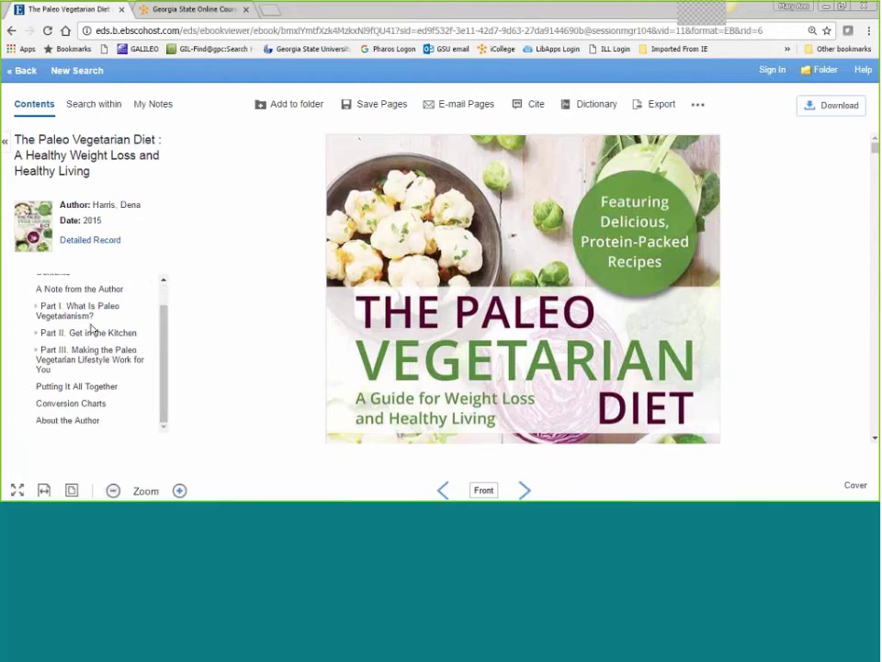
{"action": "left_click", "coordinate": [35, 306]}
{"action": "left_click", "coordinate": [92, 355]}
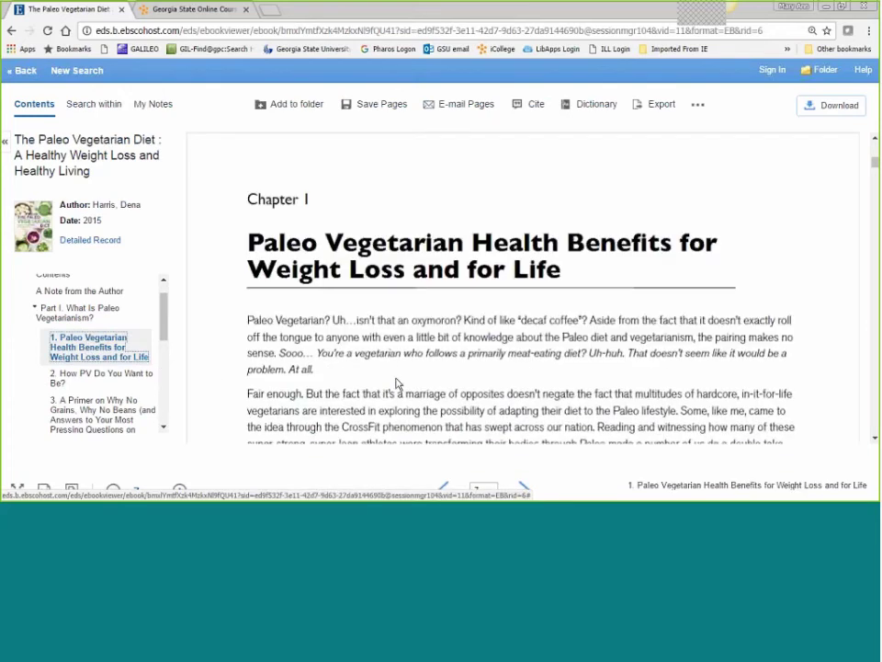
Skim the first page of Chapter 1, switch the eBook viewer to full screen, and fit the whole page in view.
{"action": "scroll", "coordinate": [393, 385], "scroll_direction": "down", "scroll_amount": 10}
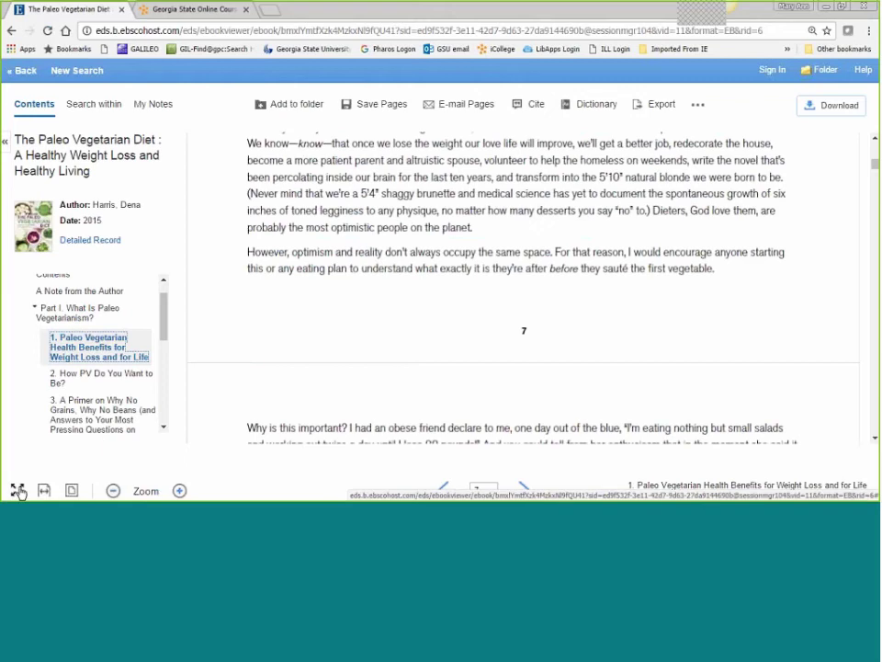
{"action": "left_click", "coordinate": [17, 490]}
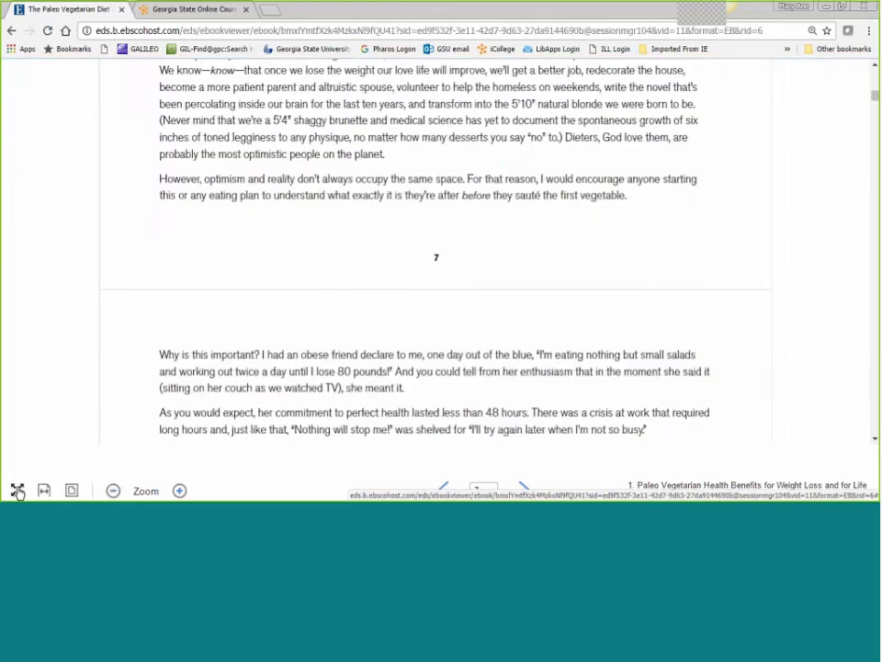
{"action": "left_click", "coordinate": [72, 491]}
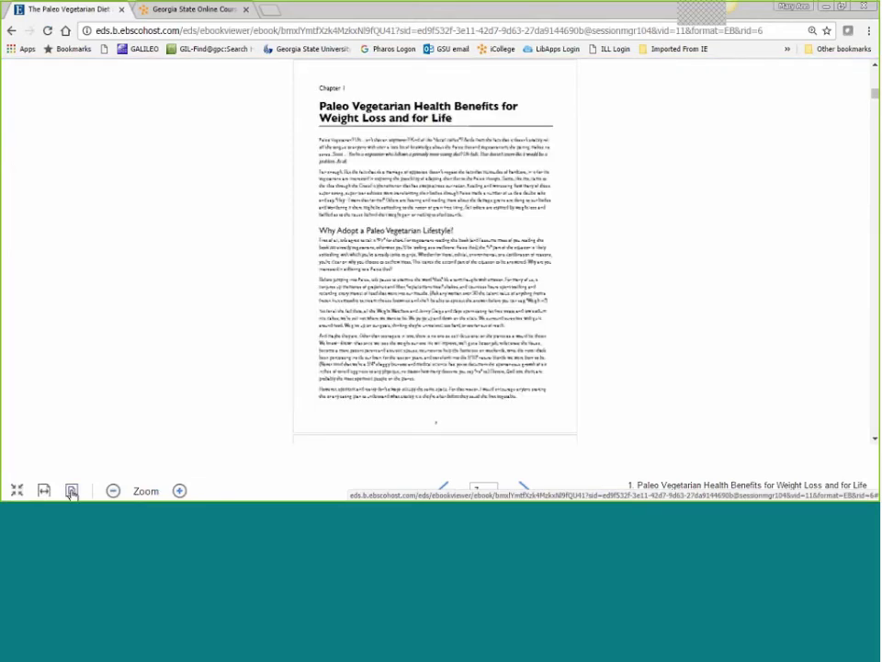
Fit the eBook page to the viewer's width, exit full screen, and open the form for e-mailing pages as a PDF.
{"action": "left_click", "coordinate": [44, 491]}
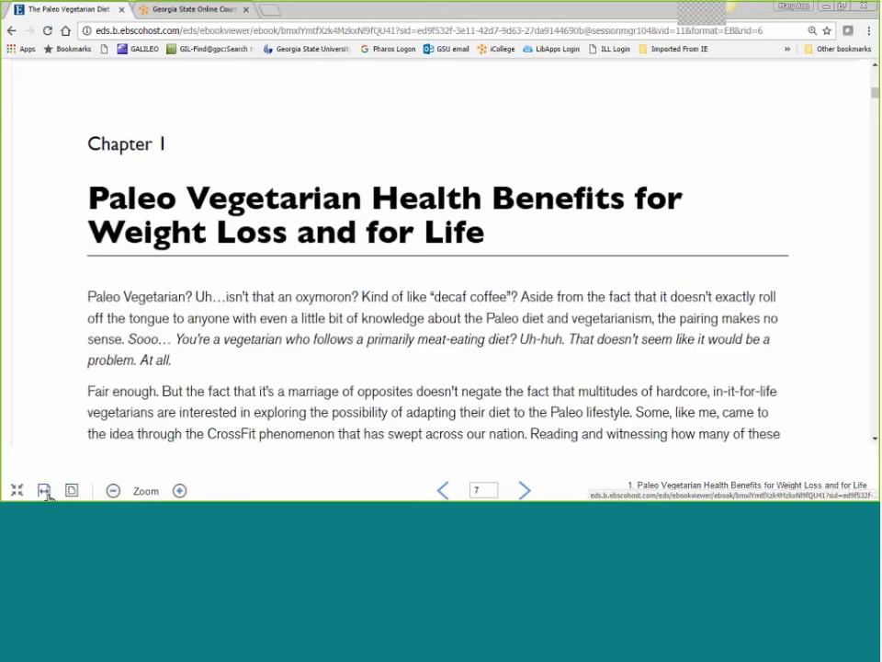
{"action": "left_click", "coordinate": [18, 490]}
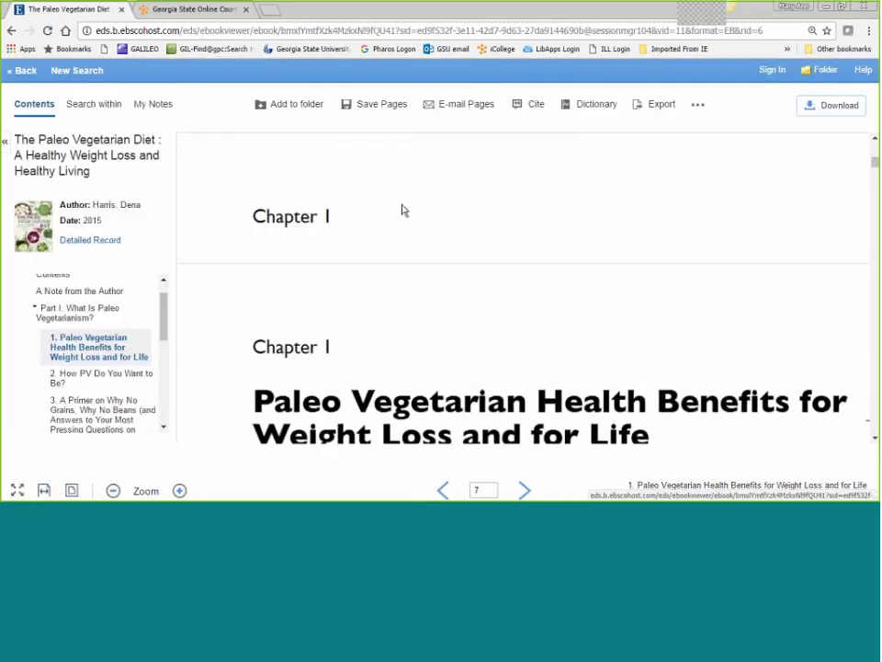
{"action": "left_click", "coordinate": [460, 110]}
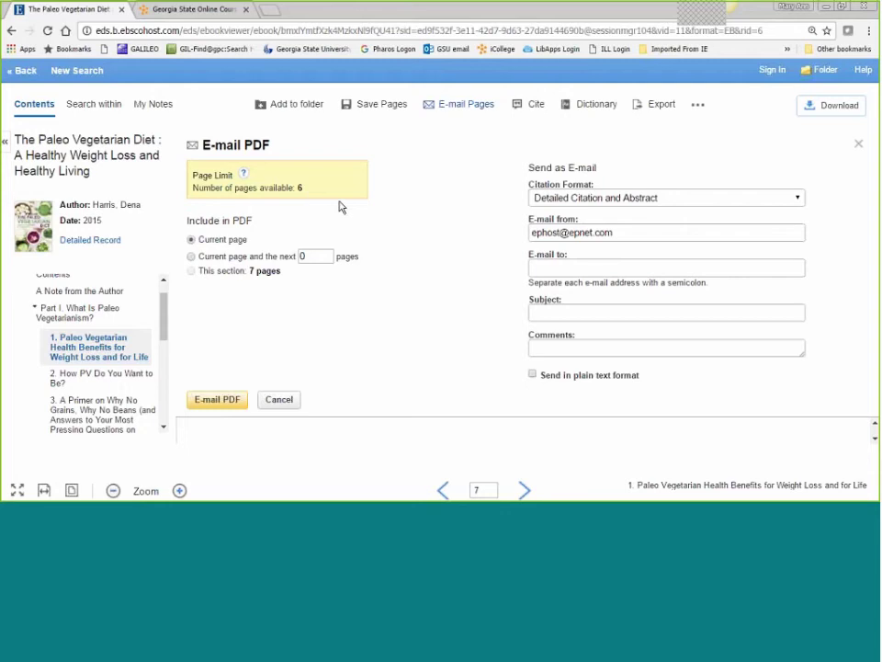
{"action": "left_click", "coordinate": [588, 267]}
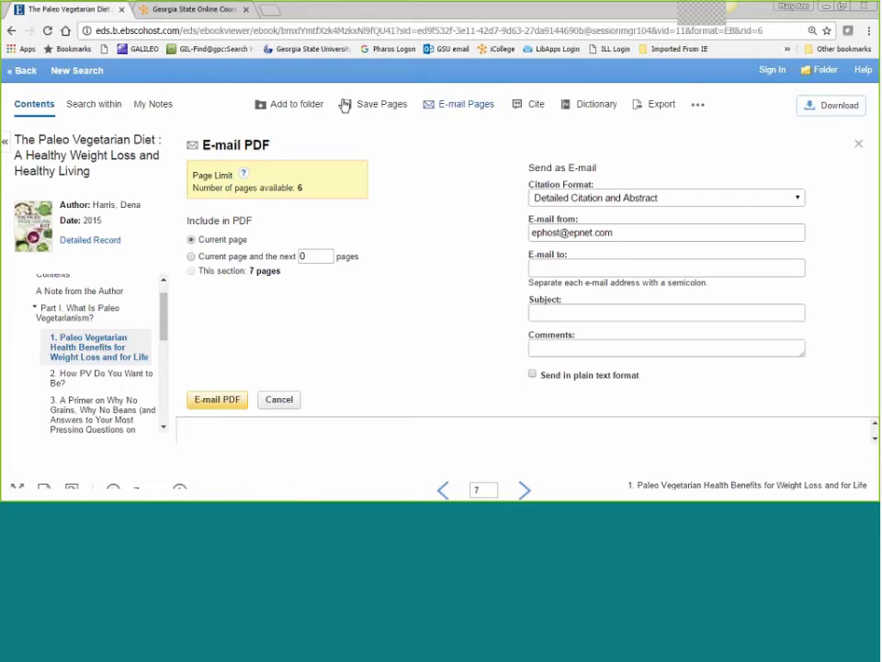
Search within the eBook for "mental depression" and look through the keyword matches.
{"action": "left_click", "coordinate": [86, 107]}
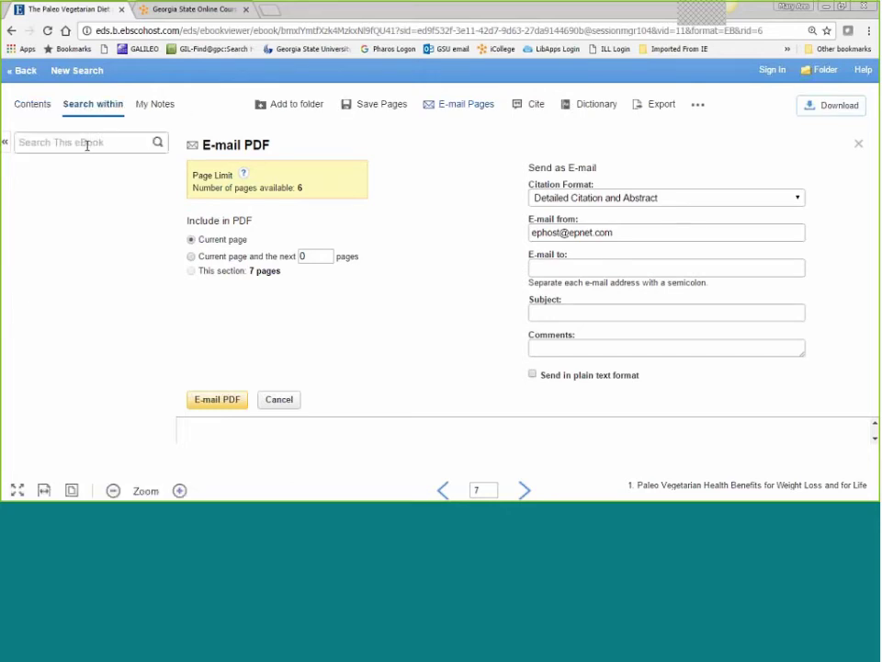
{"action": "left_click", "coordinate": [85, 143]}
{"action": "type", "text": "me"}
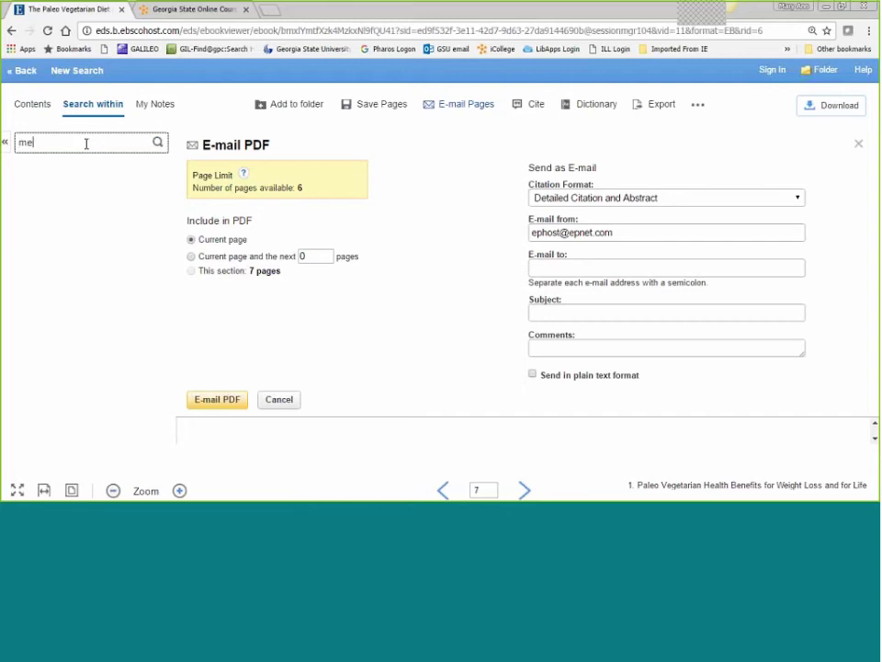
{"action": "type", "text": "ntal depression"}
{"action": "key", "text": "Return"}
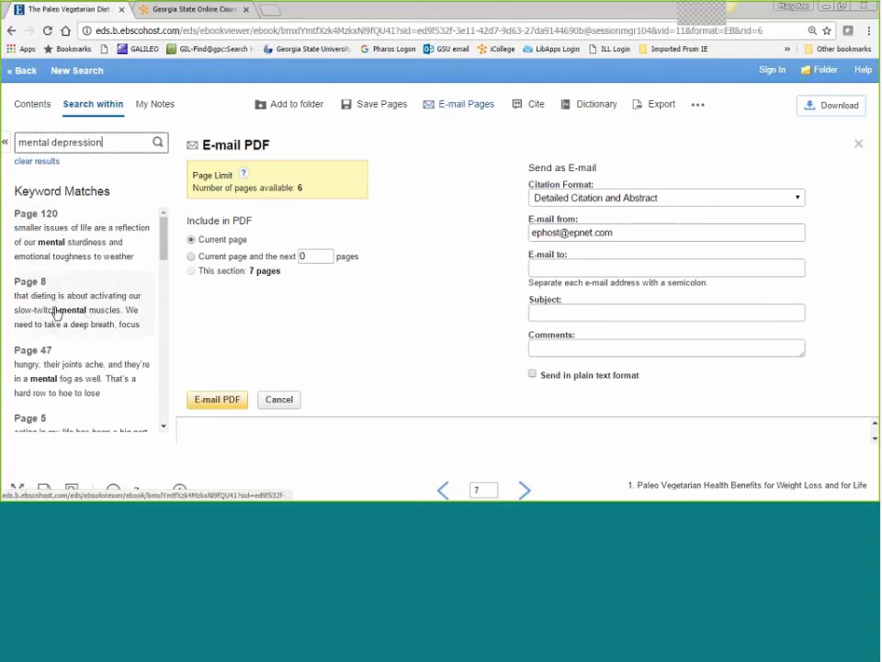
{"action": "scroll", "coordinate": [53, 312], "scroll_direction": "down", "scroll_amount": 1}
{"action": "scroll", "coordinate": [54, 315], "scroll_direction": "down", "scroll_amount": 4}
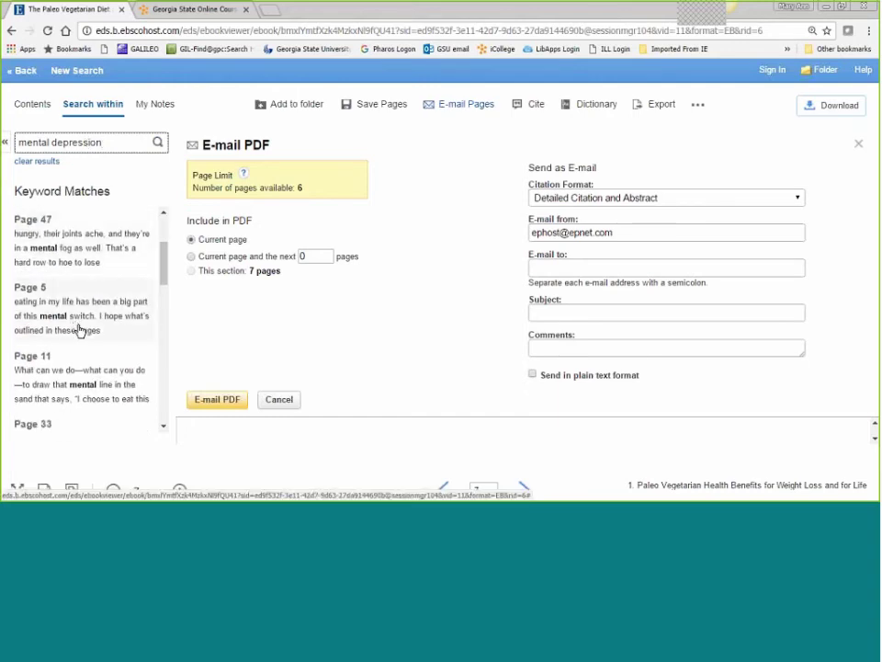
{"action": "scroll", "coordinate": [89, 336], "scroll_direction": "down", "scroll_amount": 7}
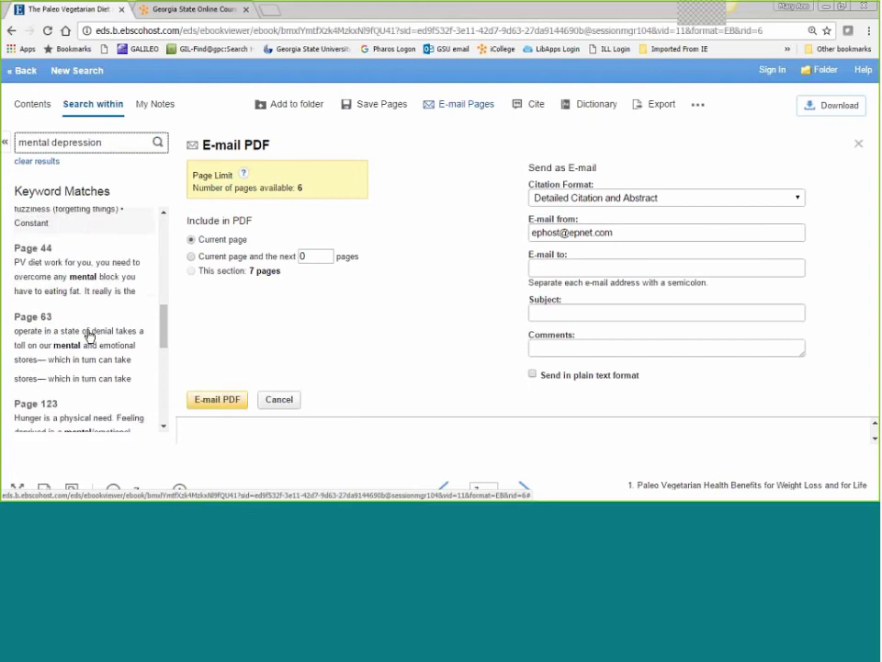
{"action": "scroll", "coordinate": [89, 336], "scroll_direction": "down", "scroll_amount": 3}
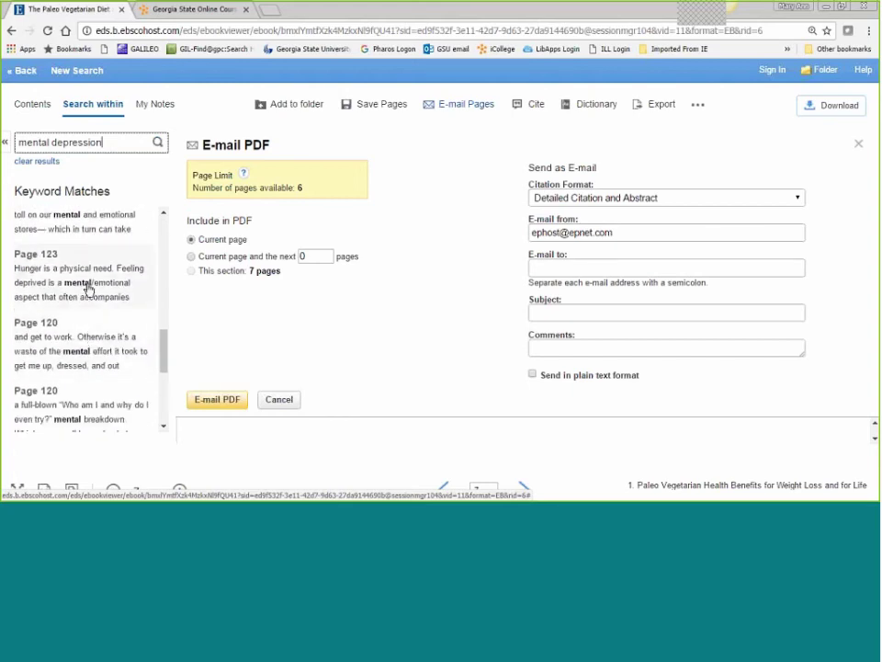
{"action": "scroll", "coordinate": [87, 328], "scroll_direction": "down", "scroll_amount": 5}
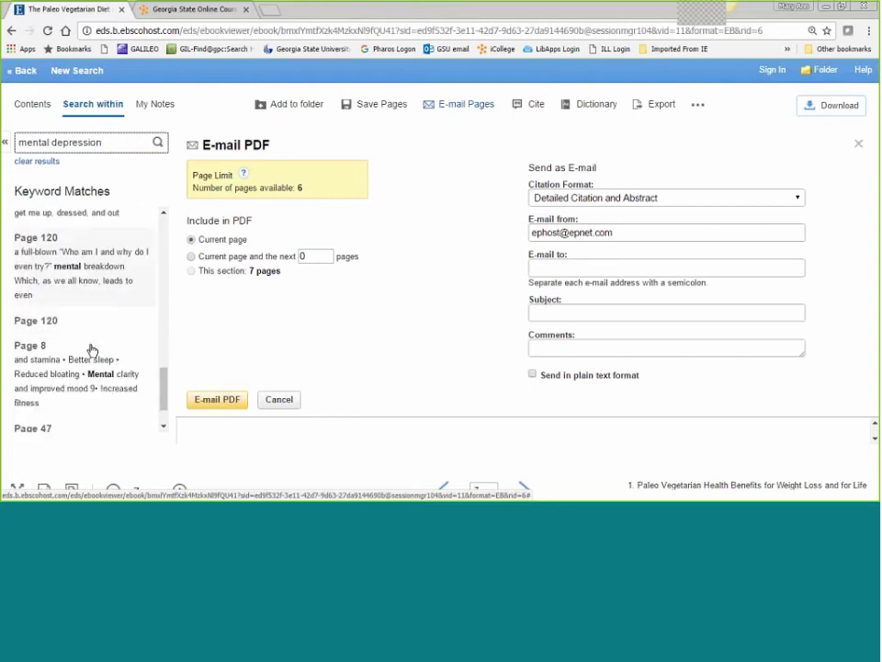
{"action": "scroll", "coordinate": [89, 328], "scroll_direction": "up", "scroll_amount": 15}
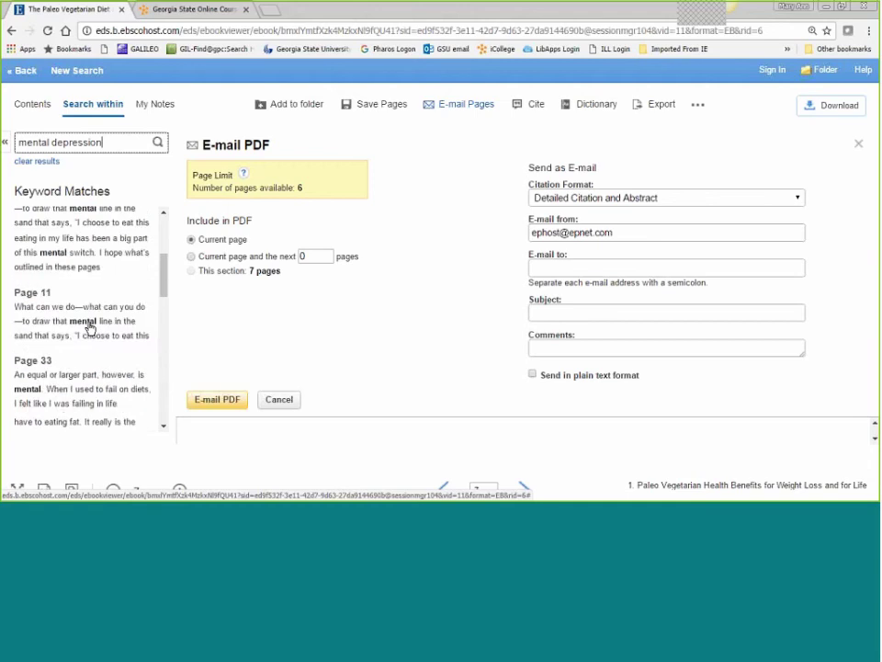
Switch the eBook viewer back to its contents and return to the book's detailed record.
{"action": "left_click", "coordinate": [33, 110]}
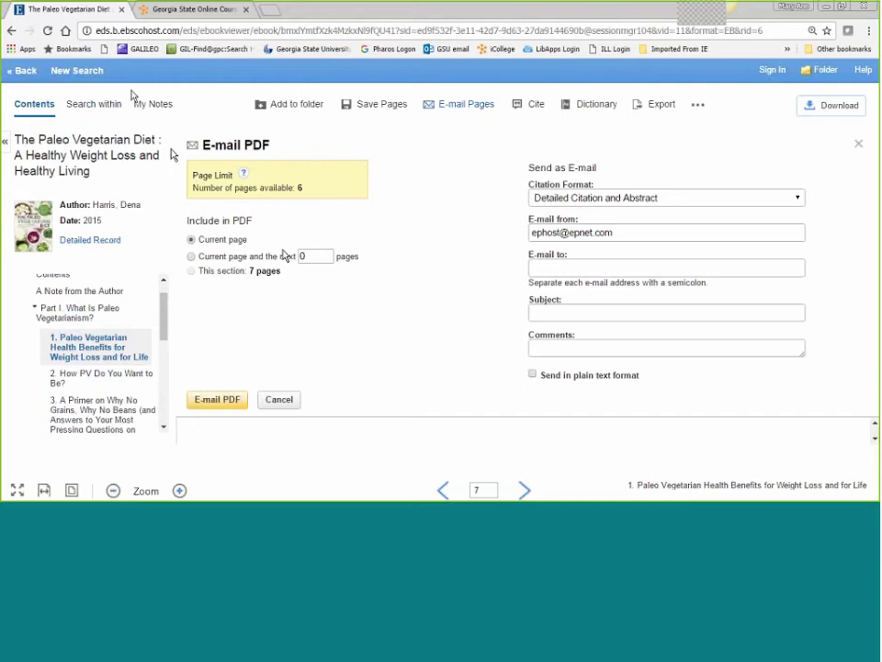
{"action": "left_click", "coordinate": [24, 73]}
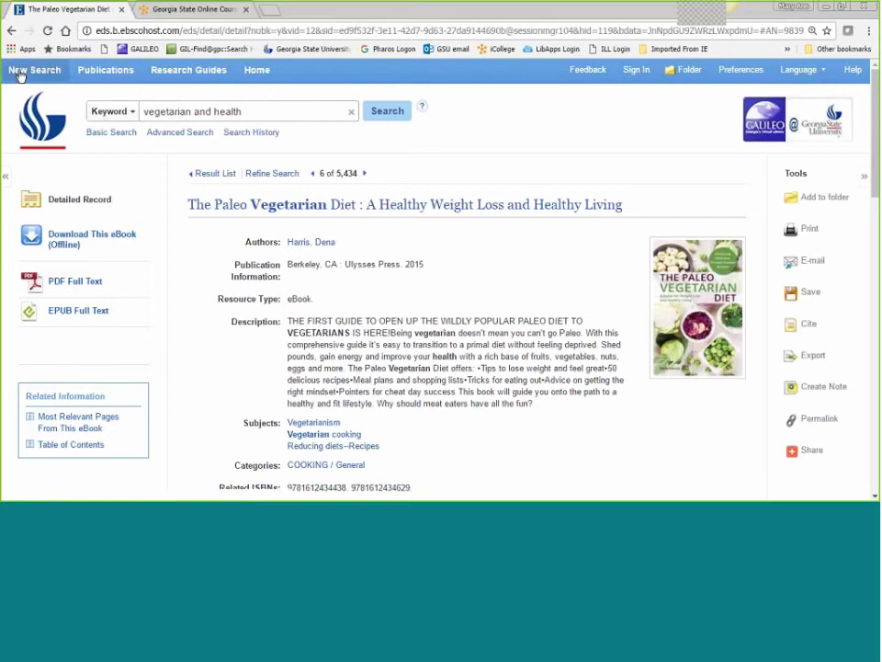
{"action": "left_click", "coordinate": [10, 33]}
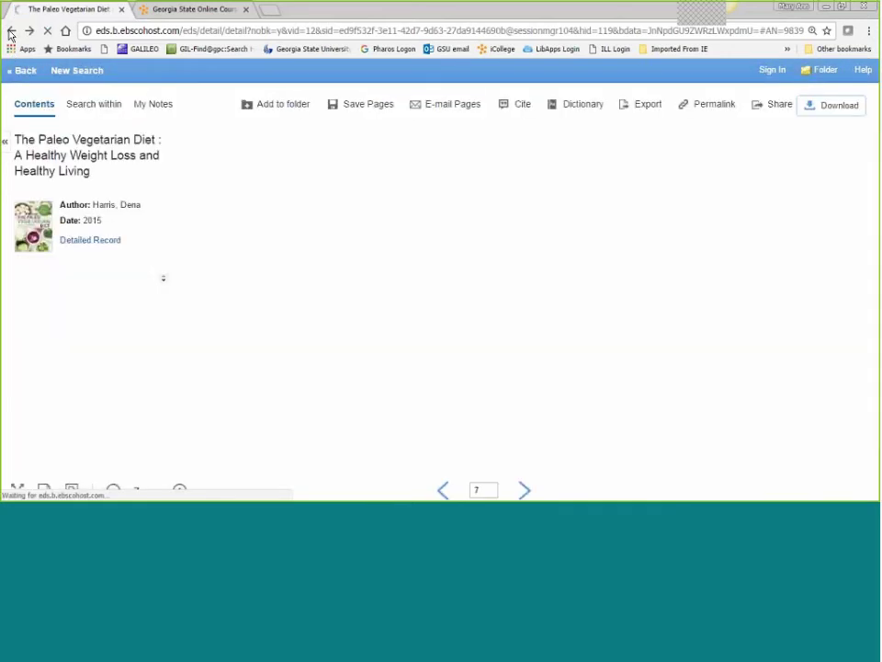
{"action": "left_click", "coordinate": [11, 33]}
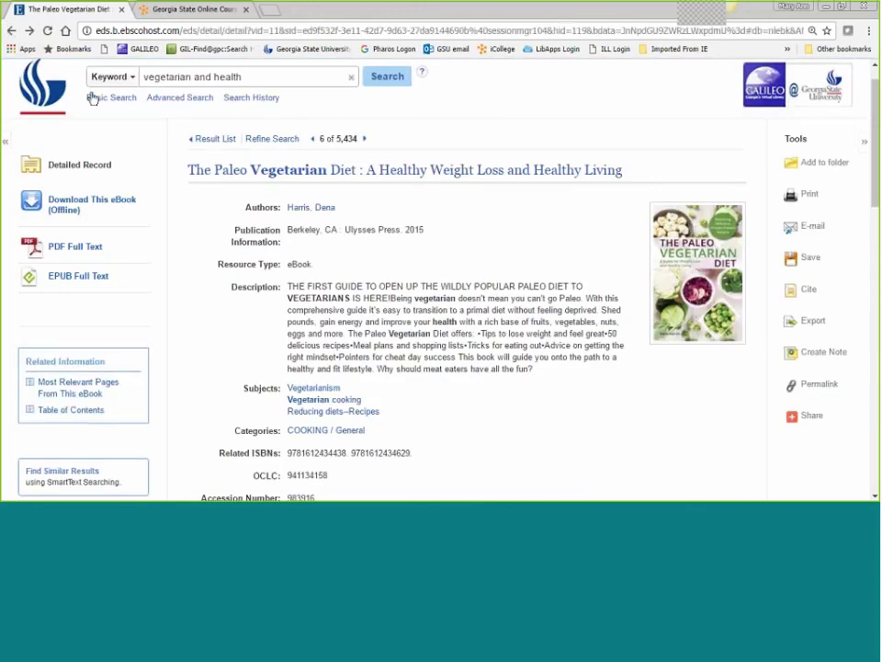
Open Advanced Search and shorten the first search term to "vegetarian".
{"action": "left_click", "coordinate": [166, 99]}
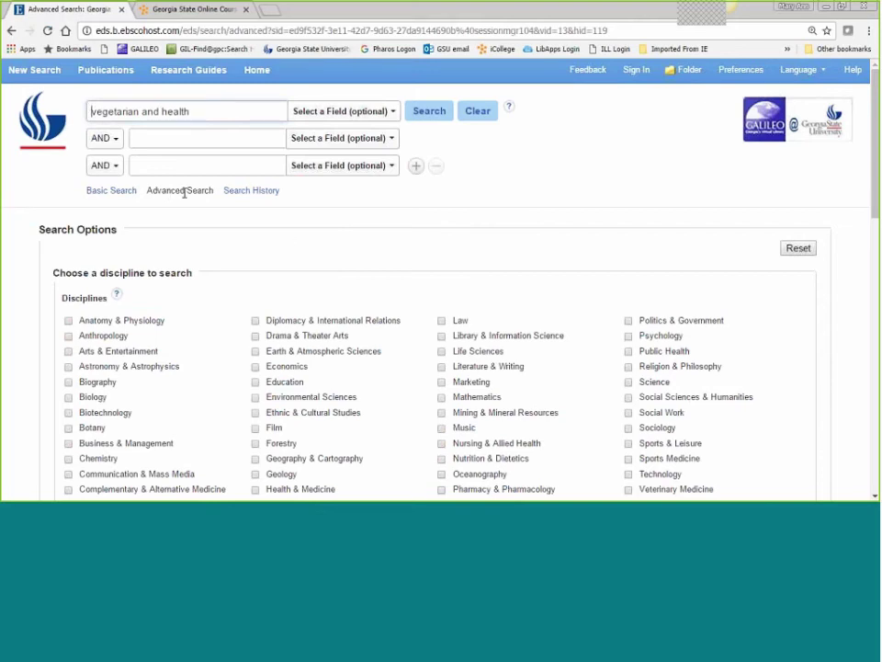
{"action": "left_click_drag", "start_coordinate": [210, 114], "coordinate": [141, 112]}
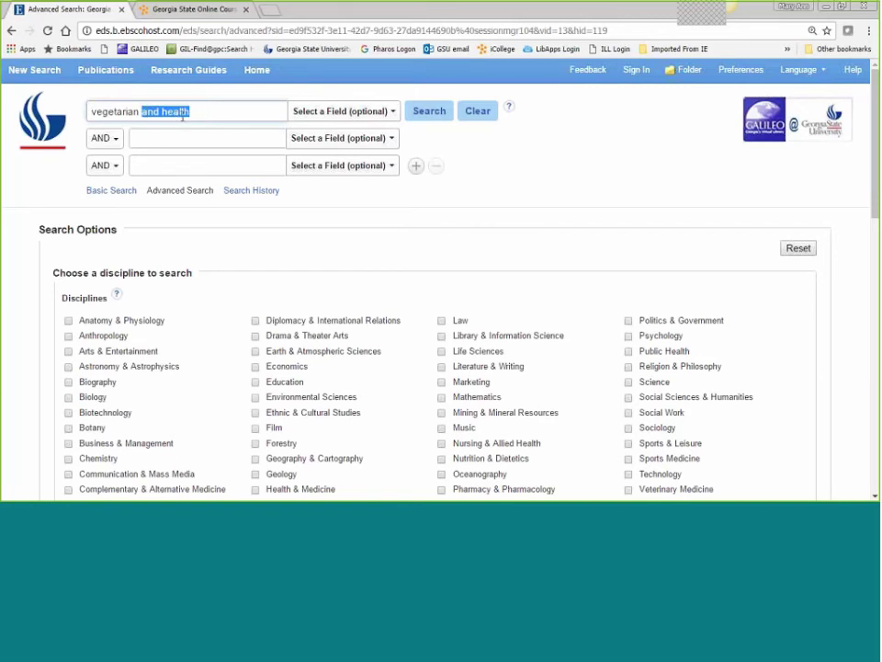
{"action": "key", "text": "BackSpace"}
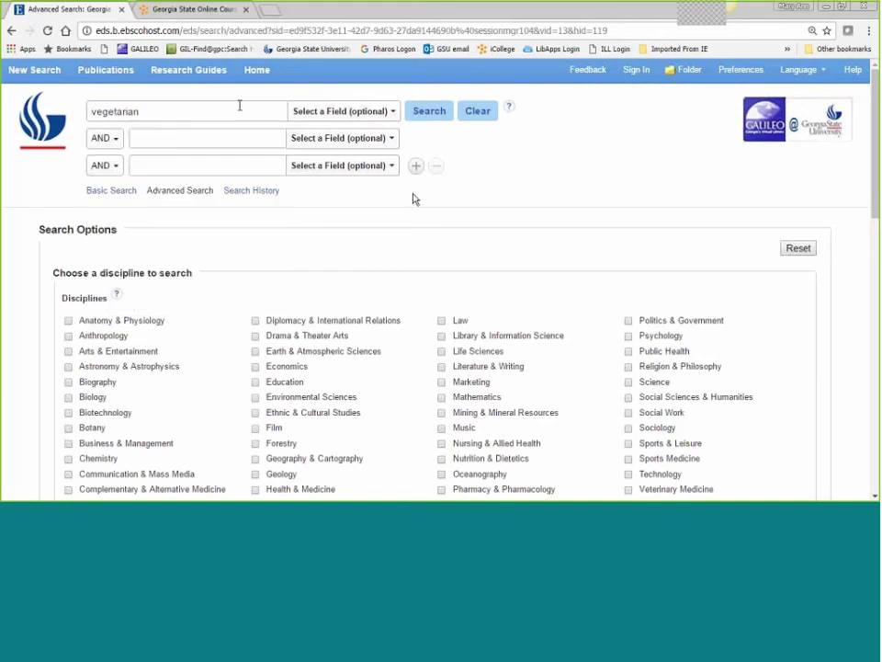
Enter "depression or mental health or anxiety" as the second search term, combined with AND.
{"action": "left_click", "coordinate": [143, 138]}
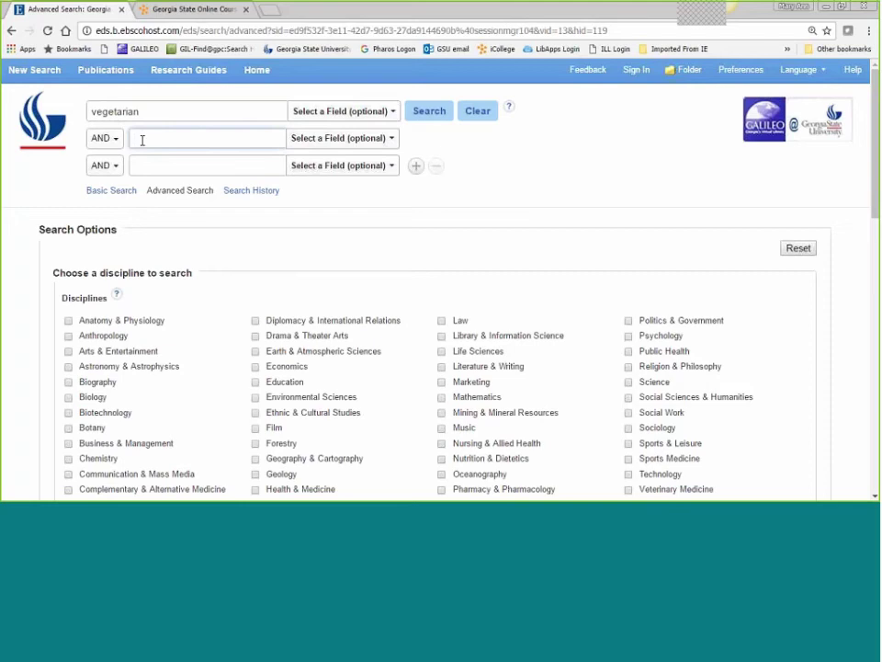
{"action": "type", "text": "depress"}
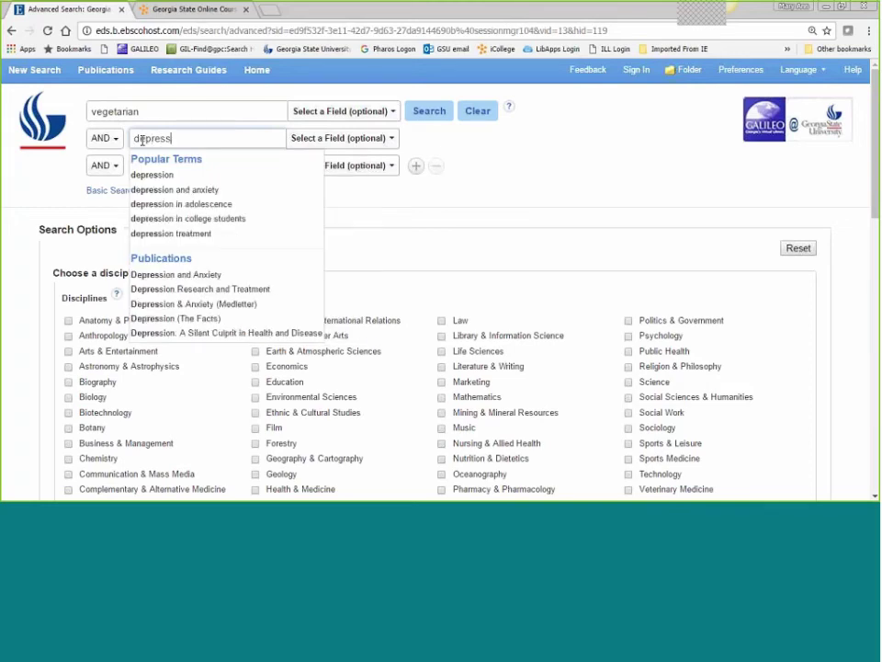
{"action": "type", "text": "ion and"}
{"action": "key", "text": "BackSpace"}
{"action": "key", "text": "BackSpace"}
{"action": "key", "text": "BackSpace"}
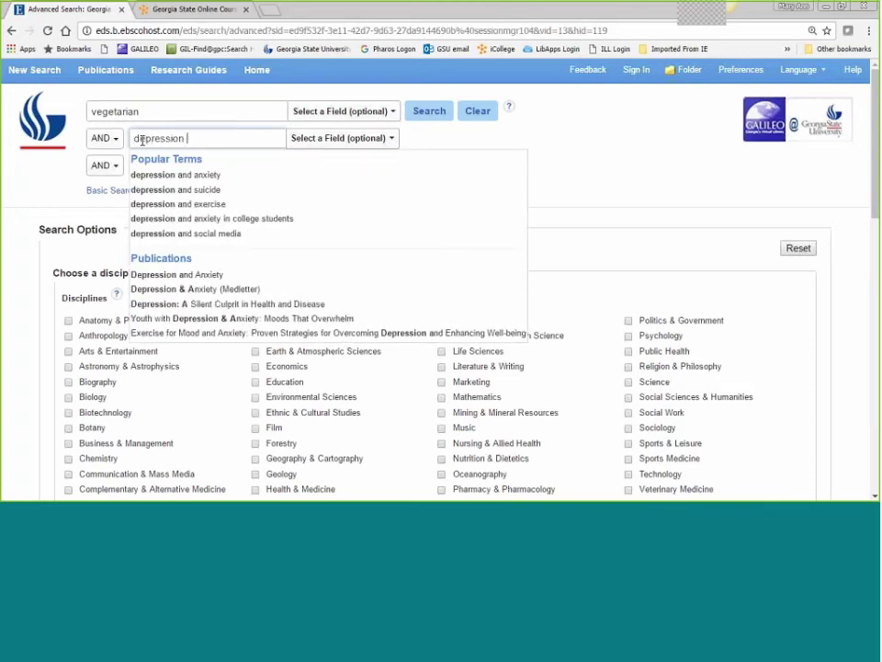
{"action": "type", "text": "or mental he"}
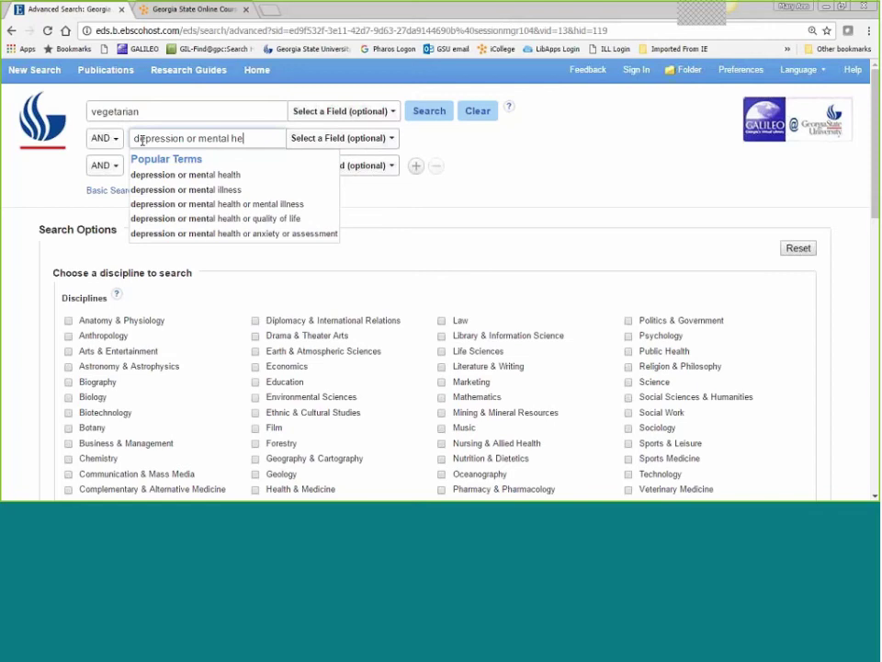
{"action": "type", "text": "alth or an"}
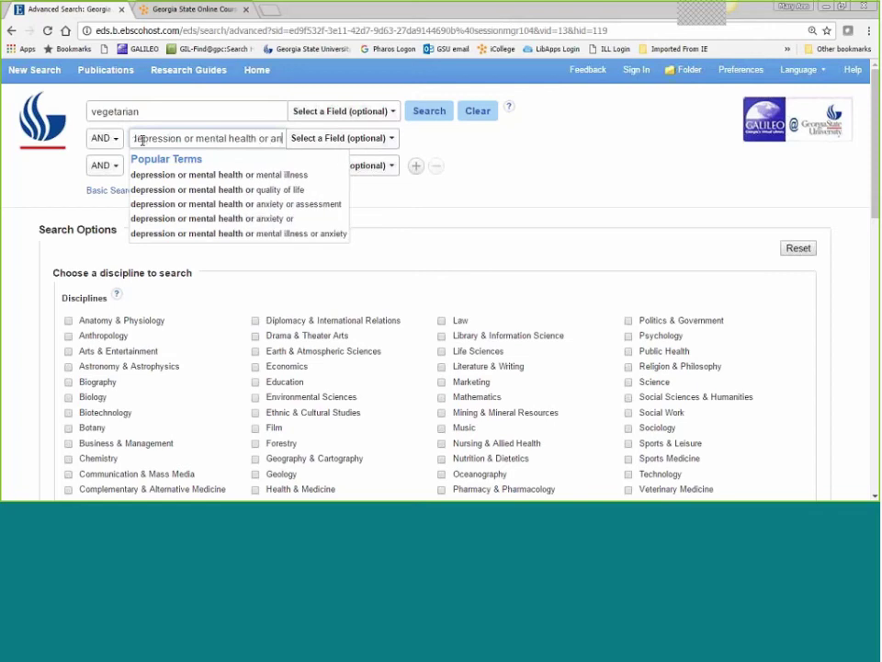
{"action": "type", "text": "xiety"}
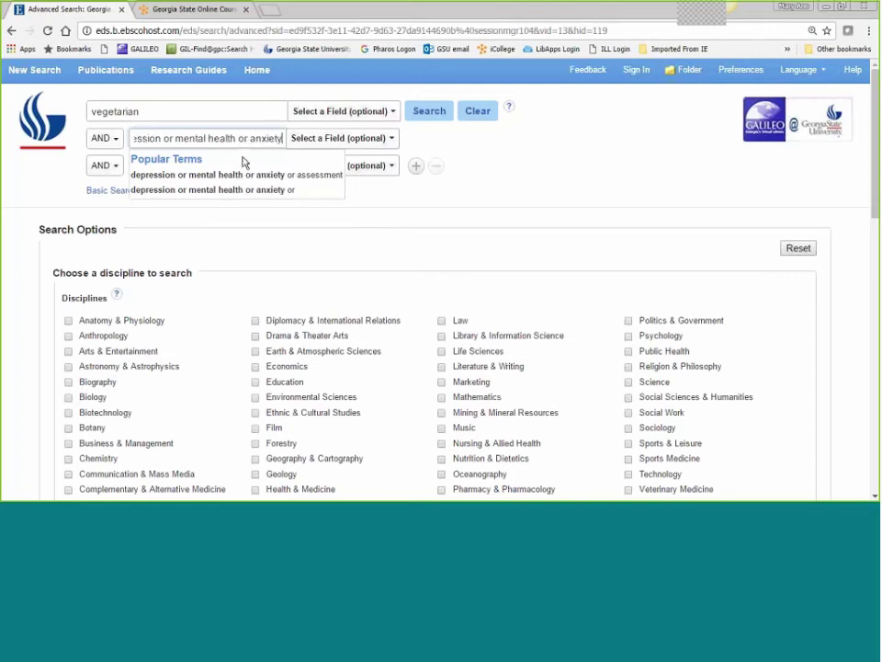
{"action": "left_click", "coordinate": [518, 202]}
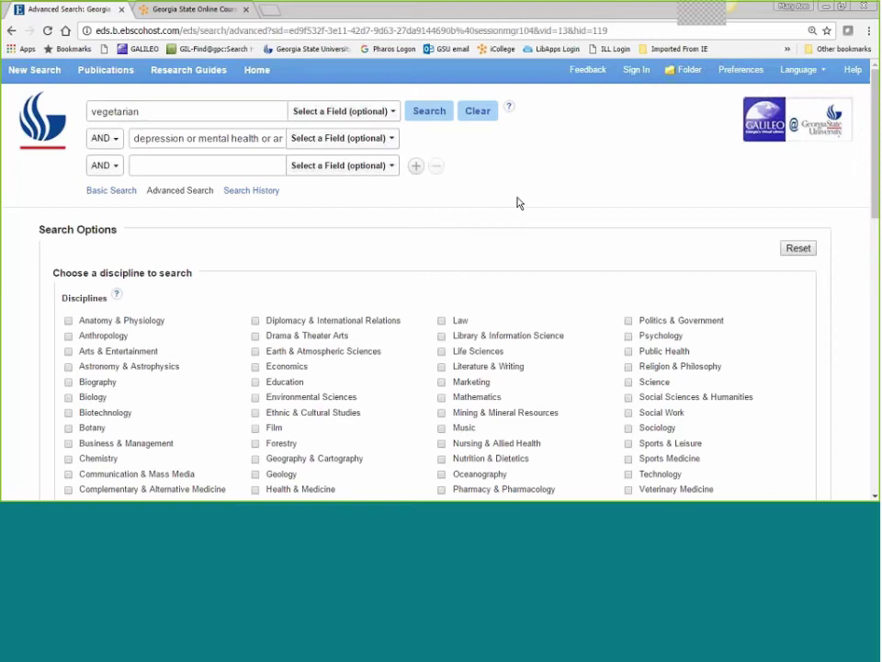
Extend the first search term to "vegetarian or plant-based diet".
{"action": "left_click", "coordinate": [198, 110]}
{"action": "type", "text": "or plant-bas"}
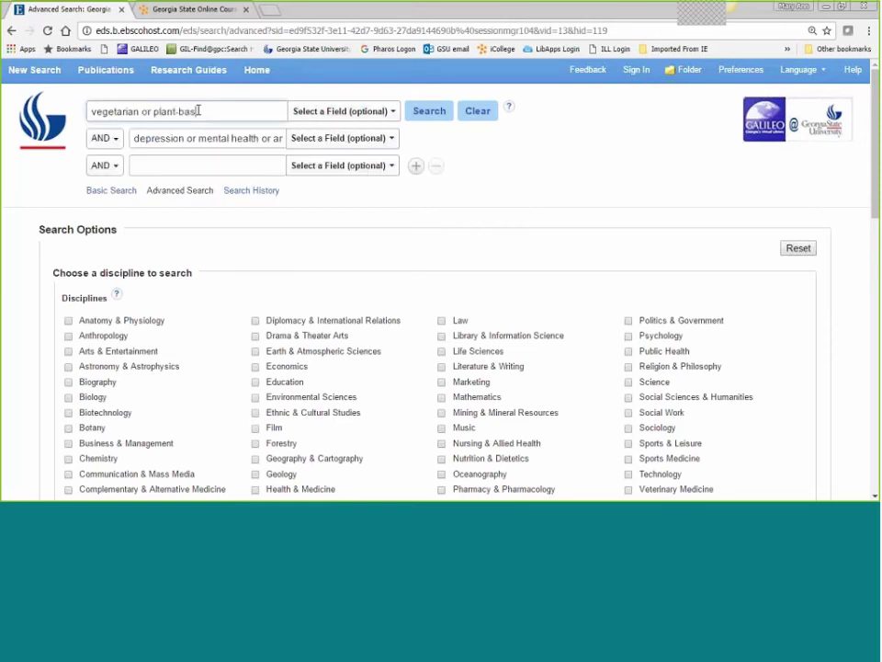
{"action": "type", "text": "ed diet"}
{"action": "left_click", "coordinate": [223, 165]}
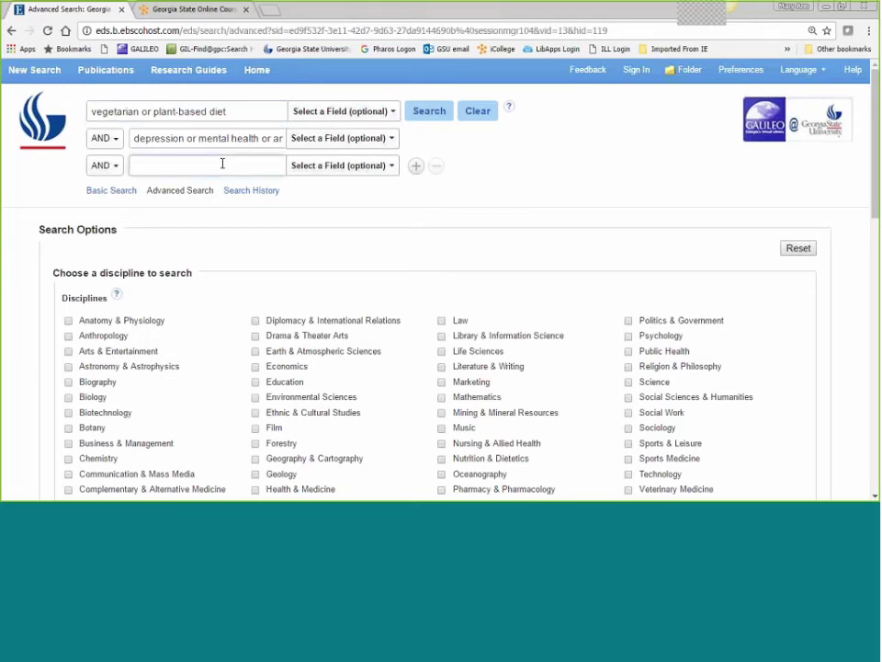
{"action": "left_click", "coordinate": [386, 166]}
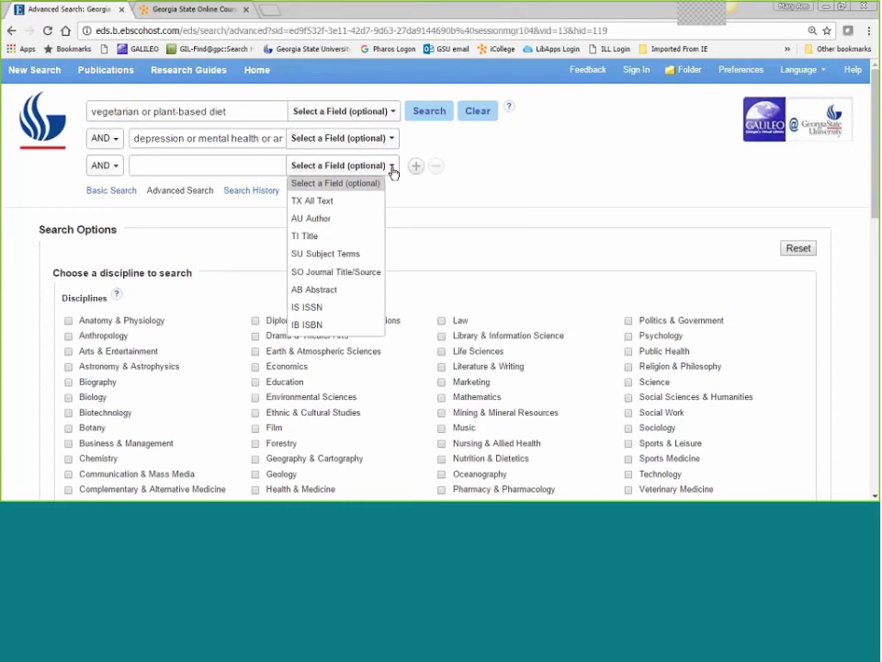
{"action": "left_click", "coordinate": [348, 219]}
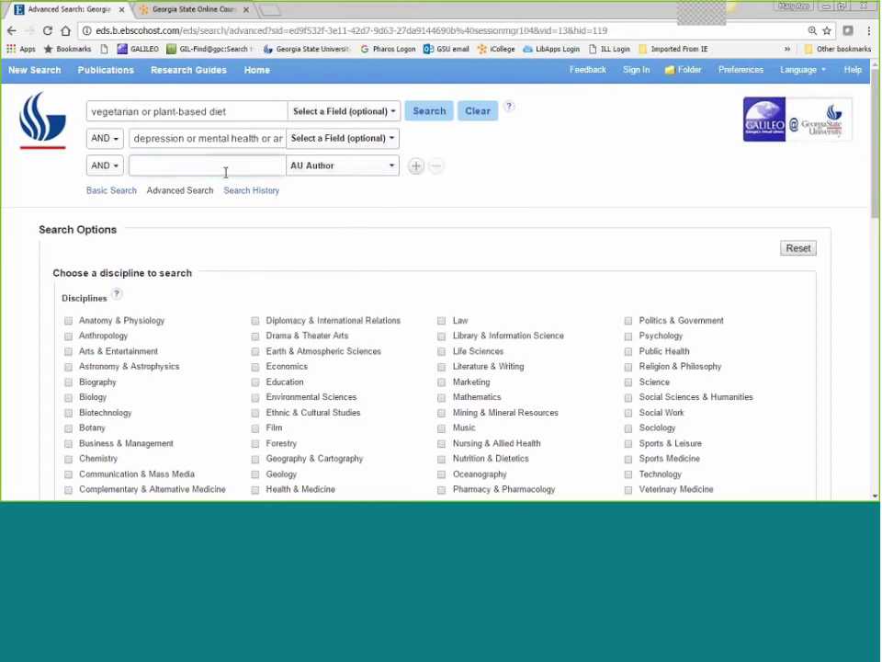
{"action": "left_click", "coordinate": [392, 167]}
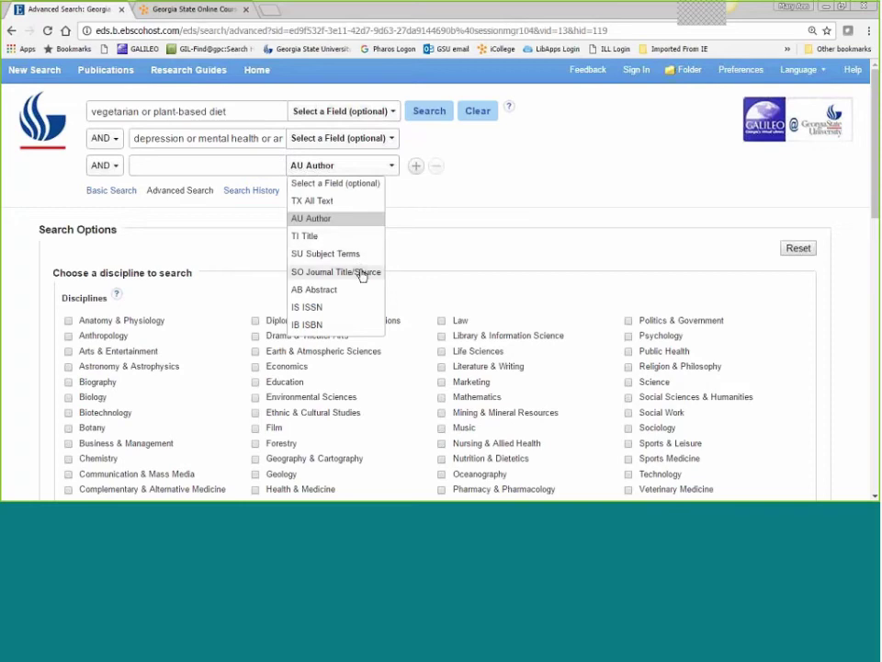
{"action": "left_click", "coordinate": [360, 183]}
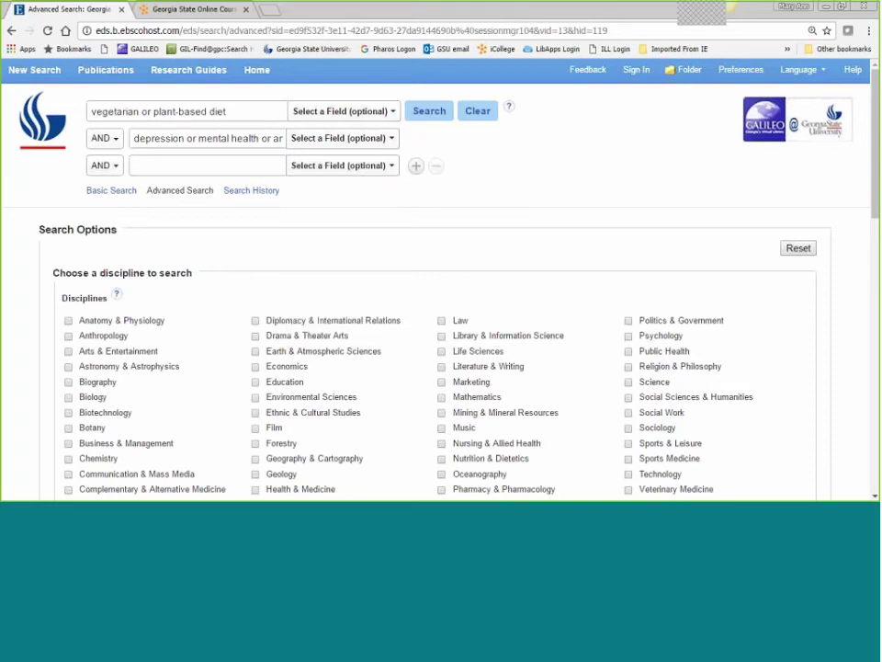
Review the Advanced Search options for disciplines, search modes and expanders, and result limiters such as publication date, location, collection and language.
{"action": "scroll", "coordinate": [204, 257], "scroll_direction": "down", "scroll_amount": 5}
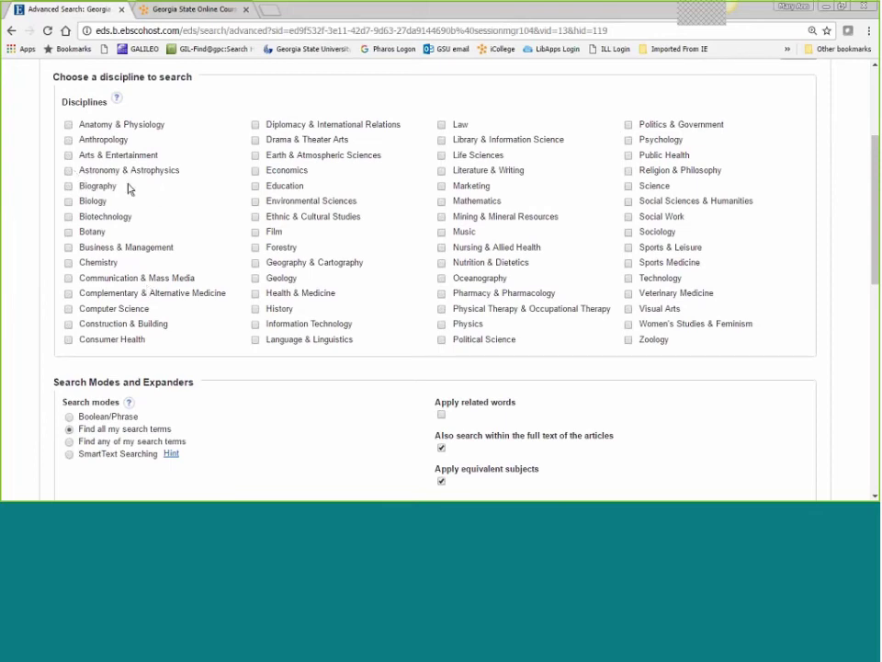
{"action": "scroll", "coordinate": [161, 195], "scroll_direction": "down", "scroll_amount": 3}
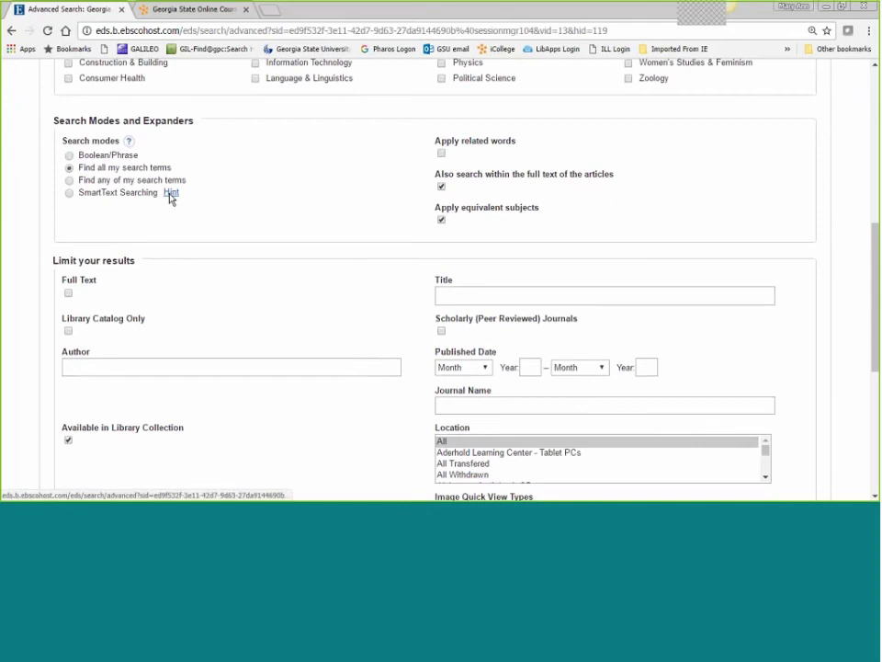
{"action": "scroll", "coordinate": [170, 199], "scroll_direction": "down", "scroll_amount": 1}
{"action": "scroll", "coordinate": [169, 199], "scroll_direction": "down", "scroll_amount": 2}
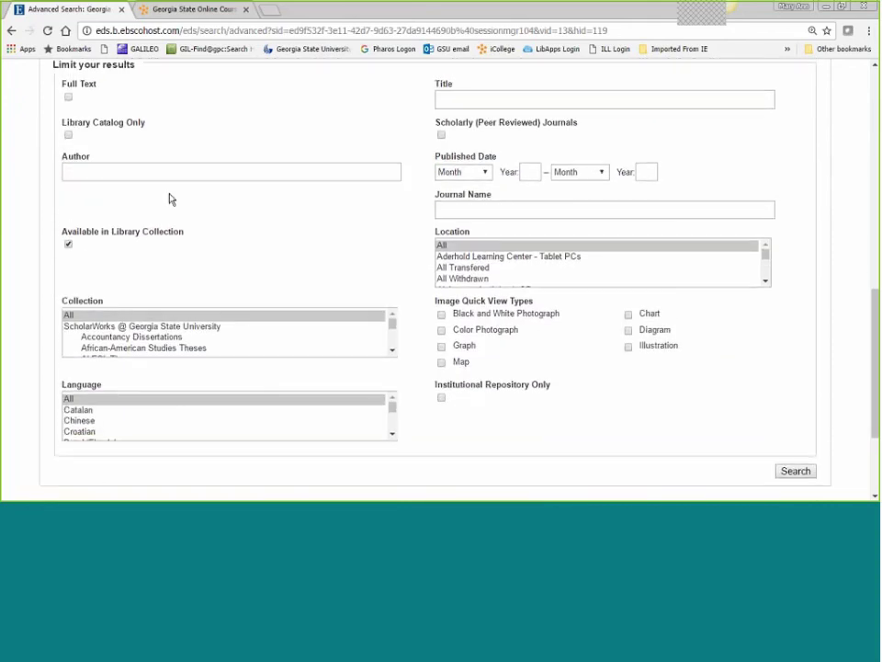
{"action": "scroll", "coordinate": [342, 198], "scroll_direction": "down", "scroll_amount": 2}
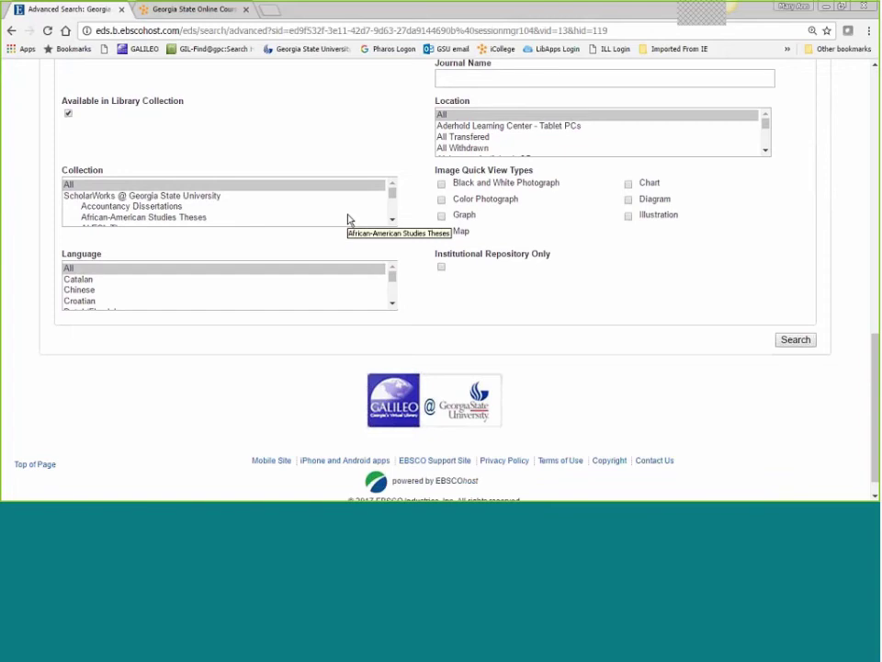
{"action": "scroll", "coordinate": [347, 219], "scroll_direction": "up", "scroll_amount": 4}
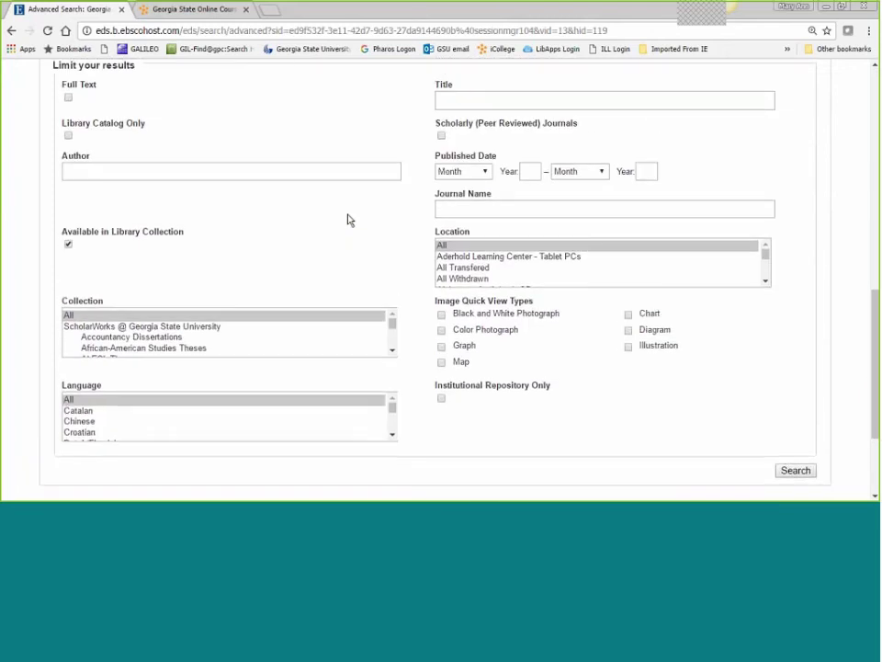
{"action": "scroll", "coordinate": [348, 219], "scroll_direction": "up", "scroll_amount": 2}
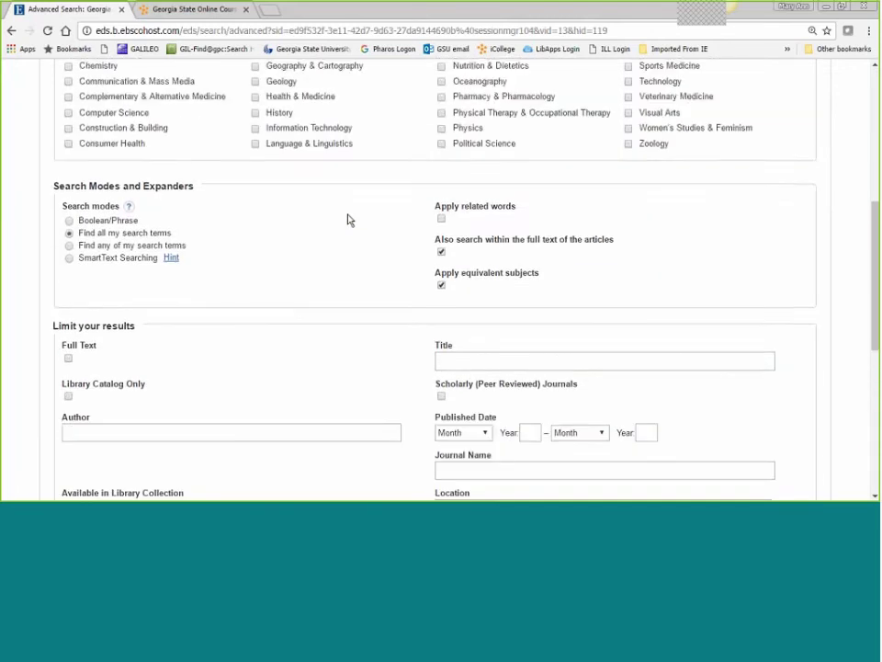
{"action": "scroll", "coordinate": [349, 219], "scroll_direction": "down", "scroll_amount": 3}
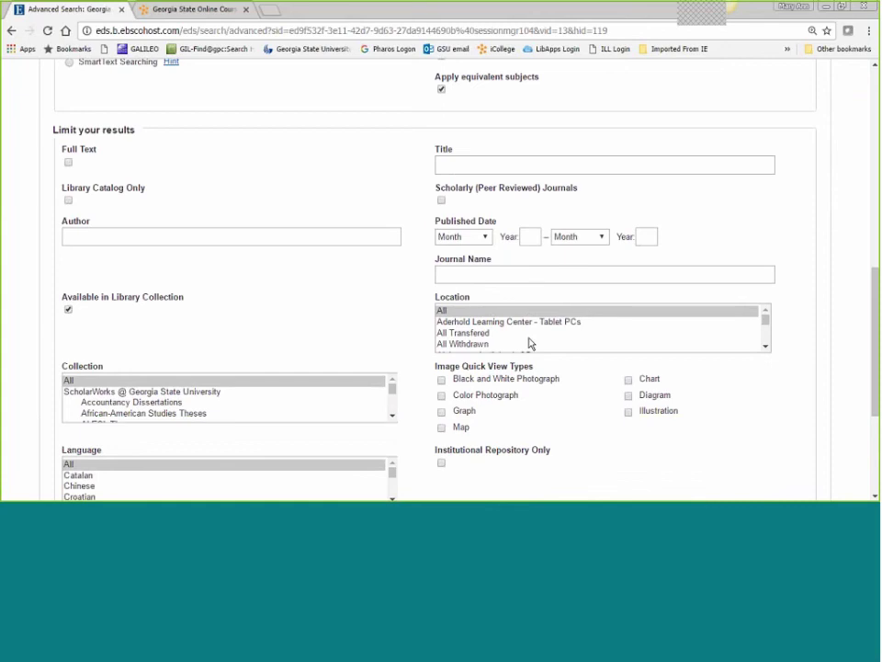
{"action": "scroll", "coordinate": [381, 353], "scroll_direction": "down", "scroll_amount": 3}
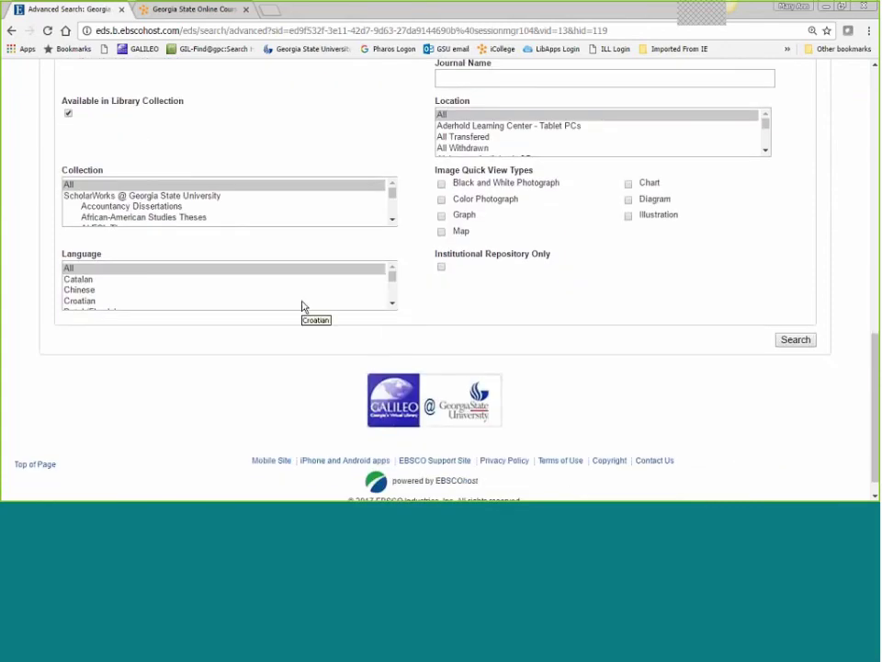
{"action": "scroll", "coordinate": [250, 245], "scroll_direction": "up", "scroll_amount": 12}
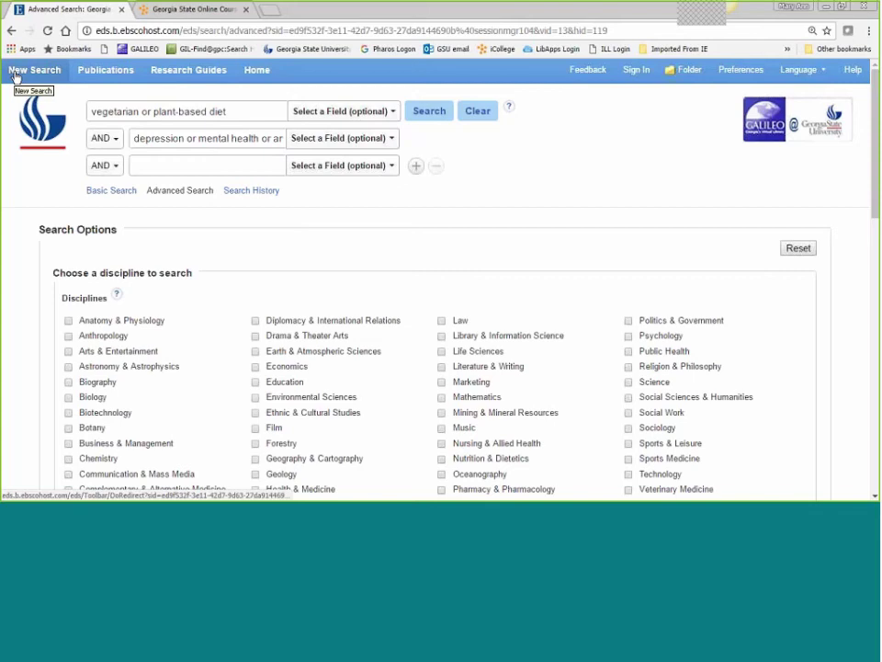
Leave Advanced Search and return to the result list for "vegetarian and health".
{"action": "left_click", "coordinate": [12, 33]}
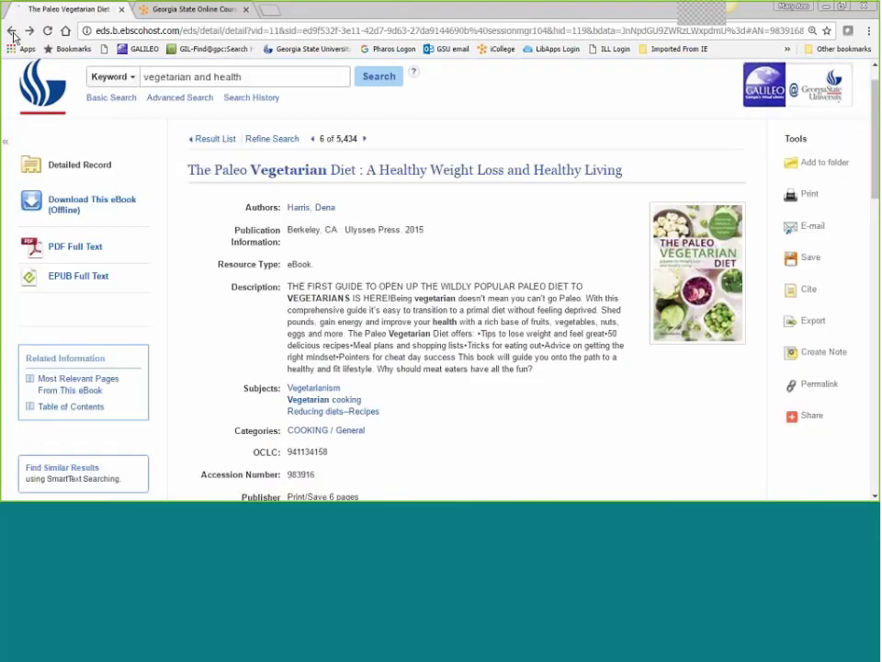
{"action": "left_click", "coordinate": [12, 33]}
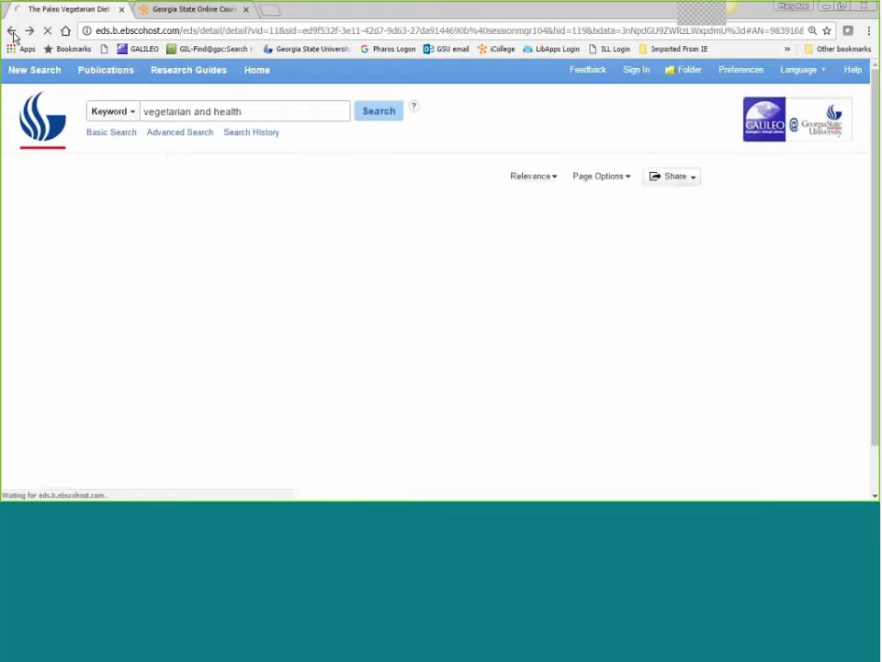
{"action": "scroll", "coordinate": [83, 150], "scroll_direction": "up", "scroll_amount": 1}
{"action": "scroll", "coordinate": [92, 272], "scroll_direction": "up", "scroll_amount": 1}
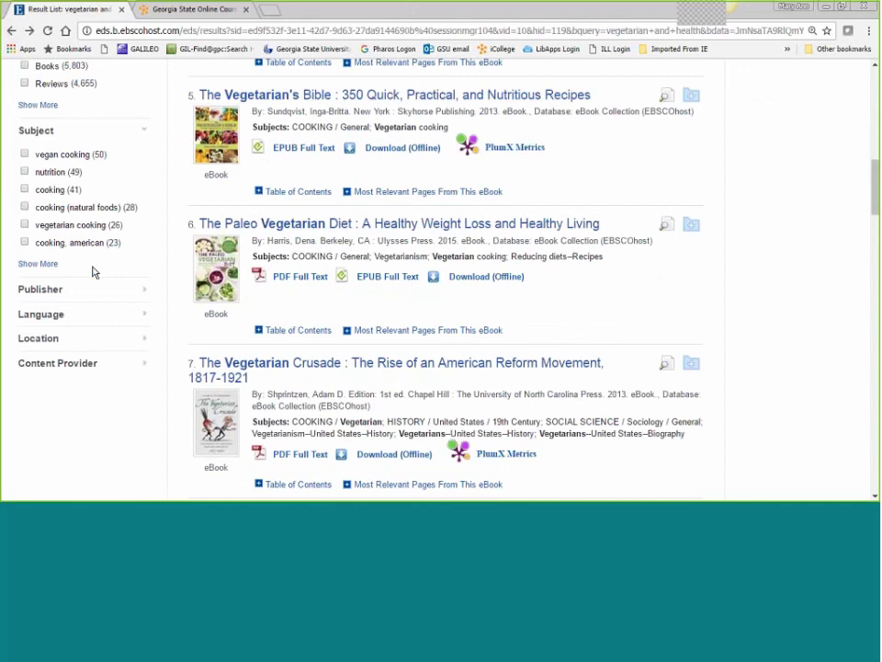
Duplicate the browser tab holding the "vegetarian and health" result list and go to the browser's home page.
{"action": "right_click", "coordinate": [57, 10]}
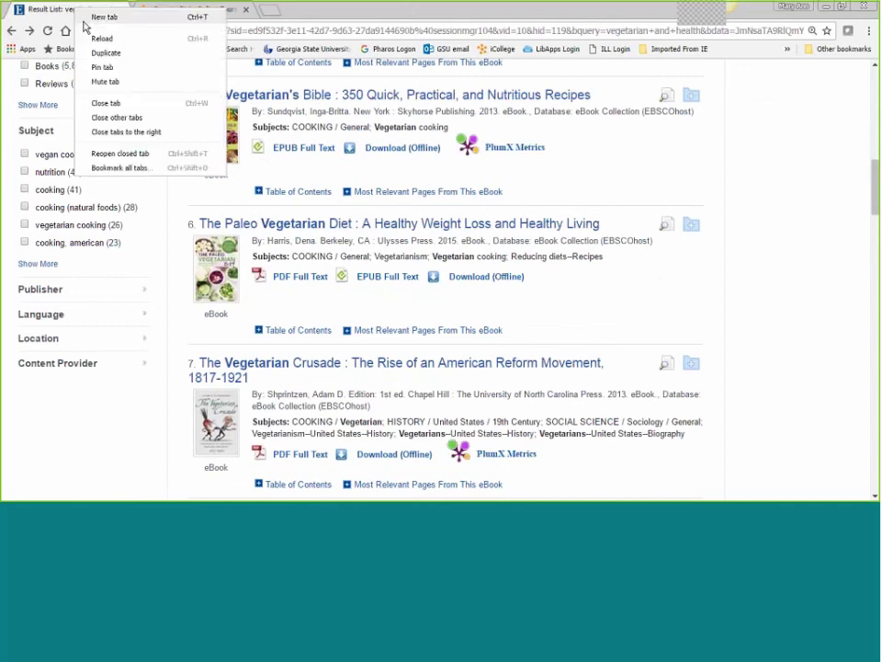
{"action": "left_click", "coordinate": [110, 54]}
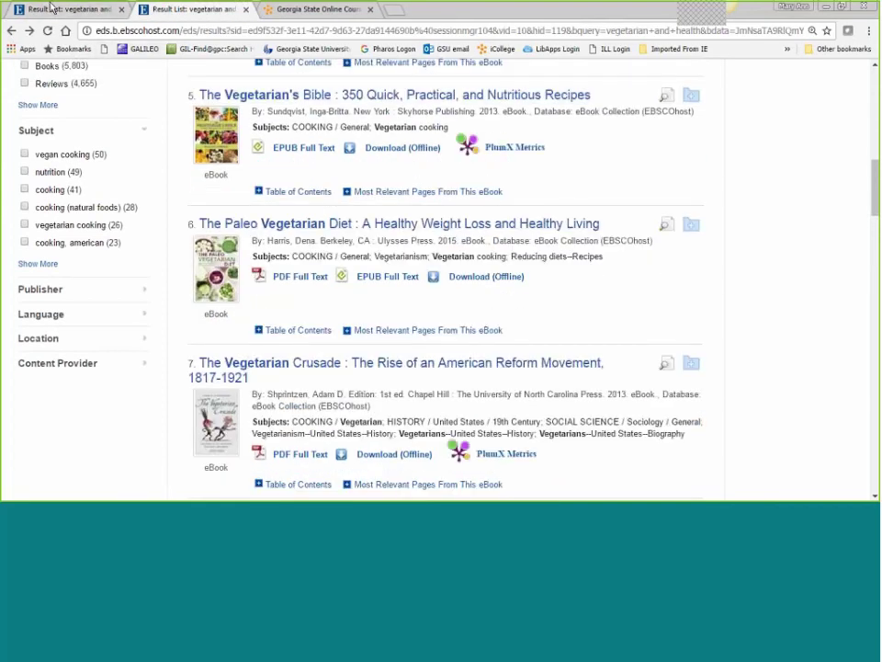
{"action": "left_click", "coordinate": [65, 31]}
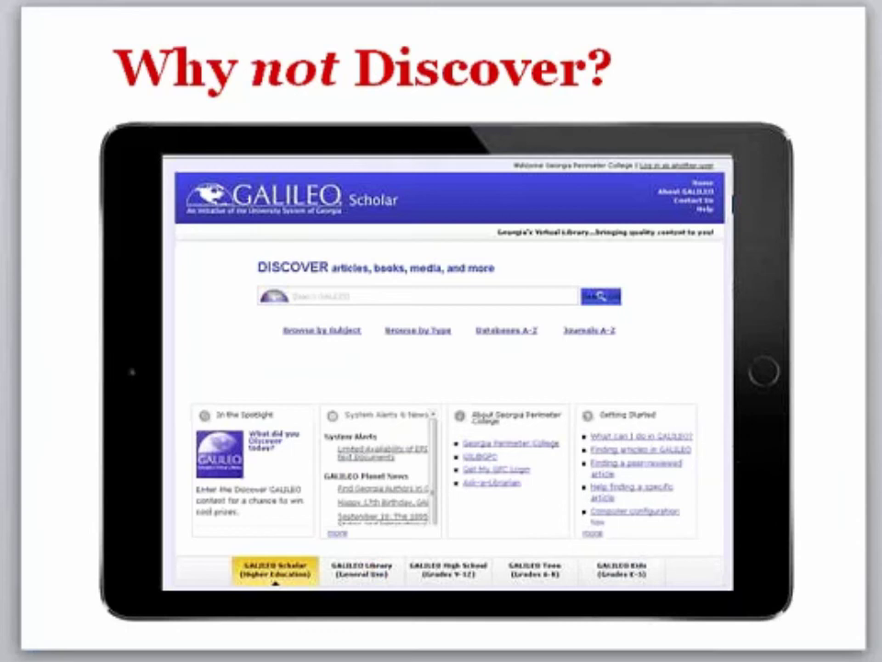
{"action": "key", "text": "Right"}
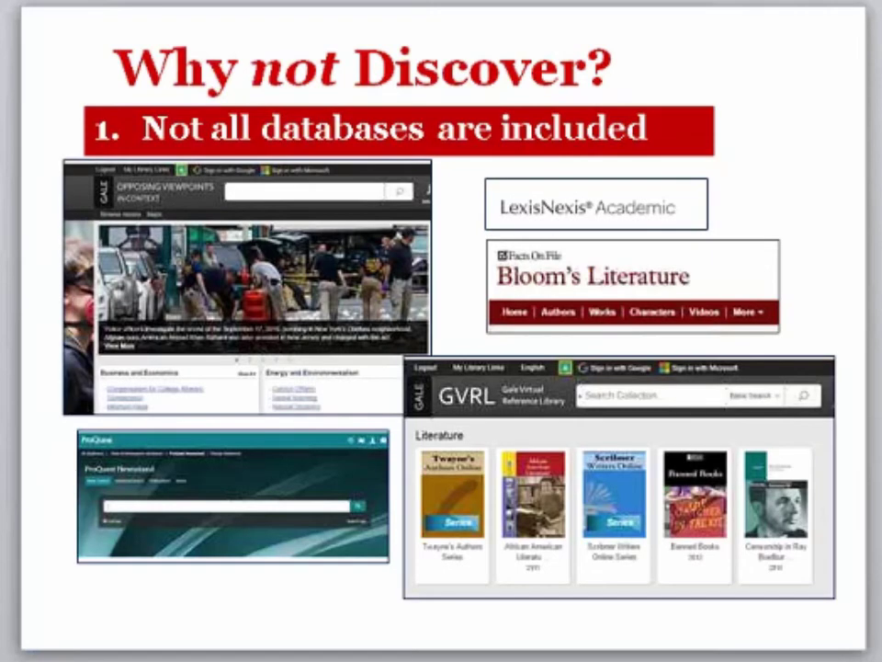